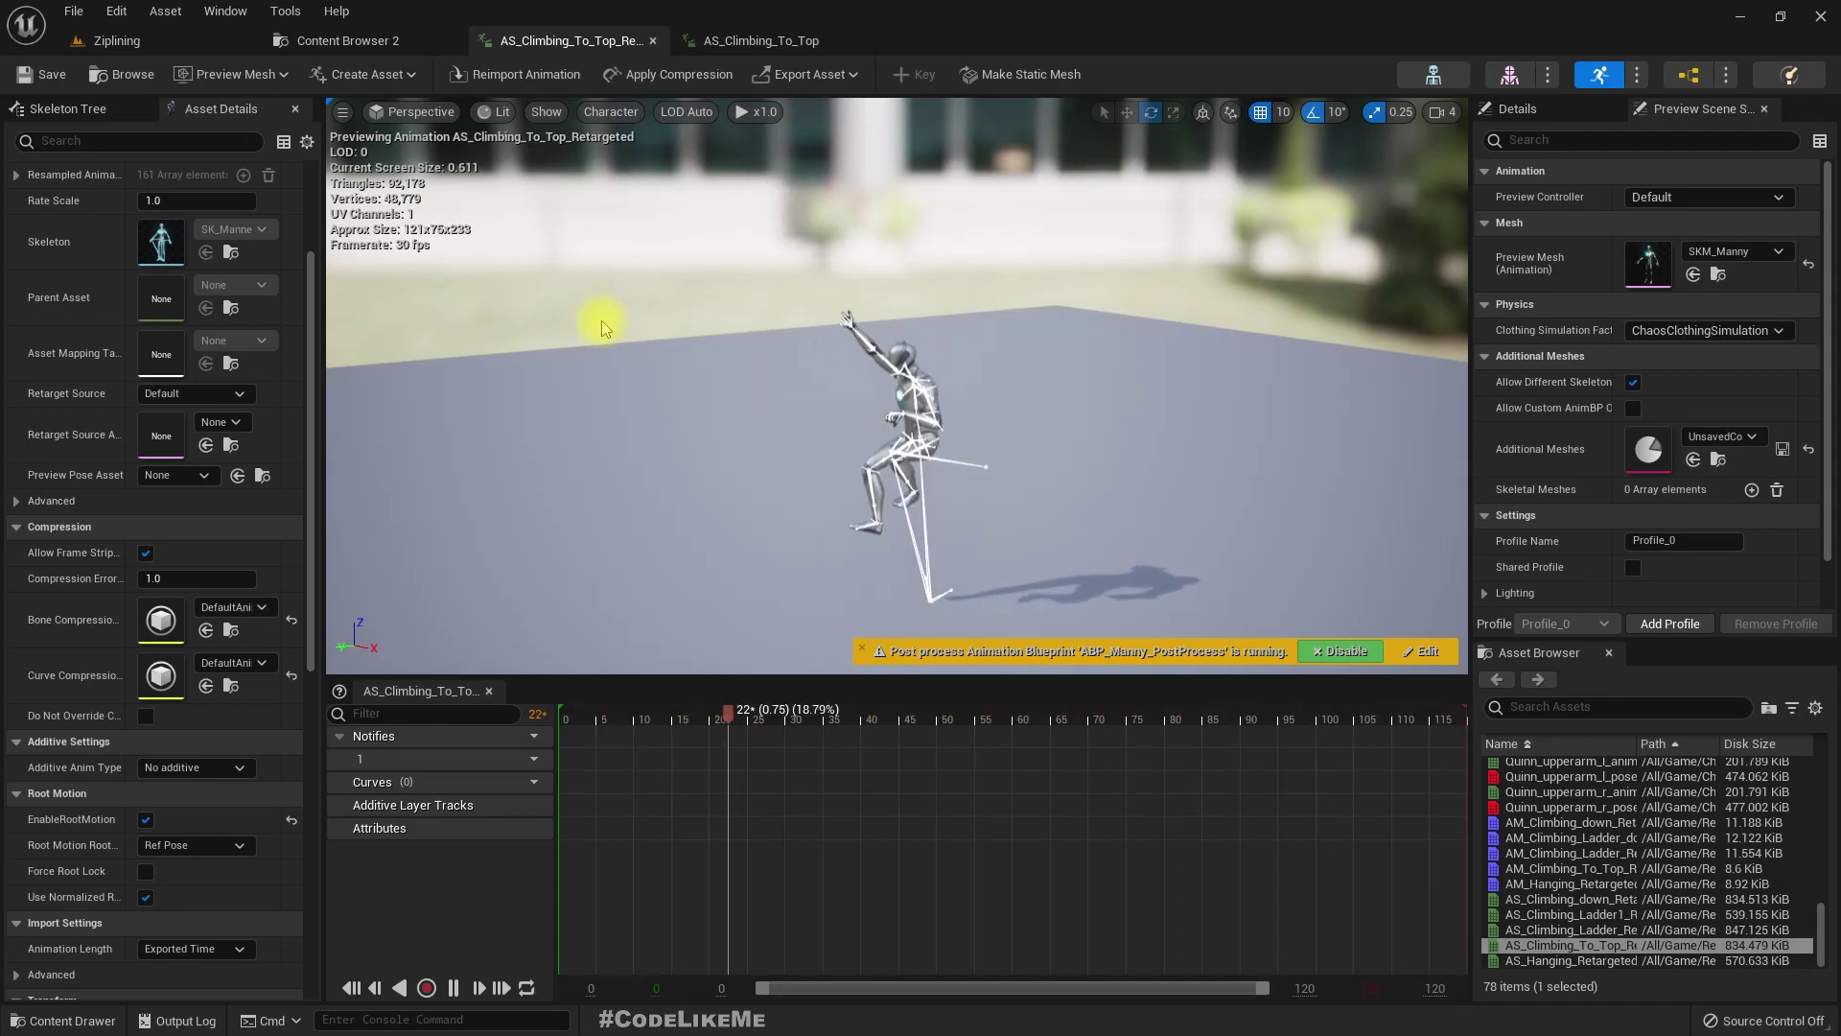
Orbit the retargeted climb-to-top animation, select its root bone, then bring up AS_Climbing_To_Top.
mouse_move(904, 460)
left_mouse_down()
mouse_move(1007, 461)
mouse_move(830, 463)
left_mouse_up()
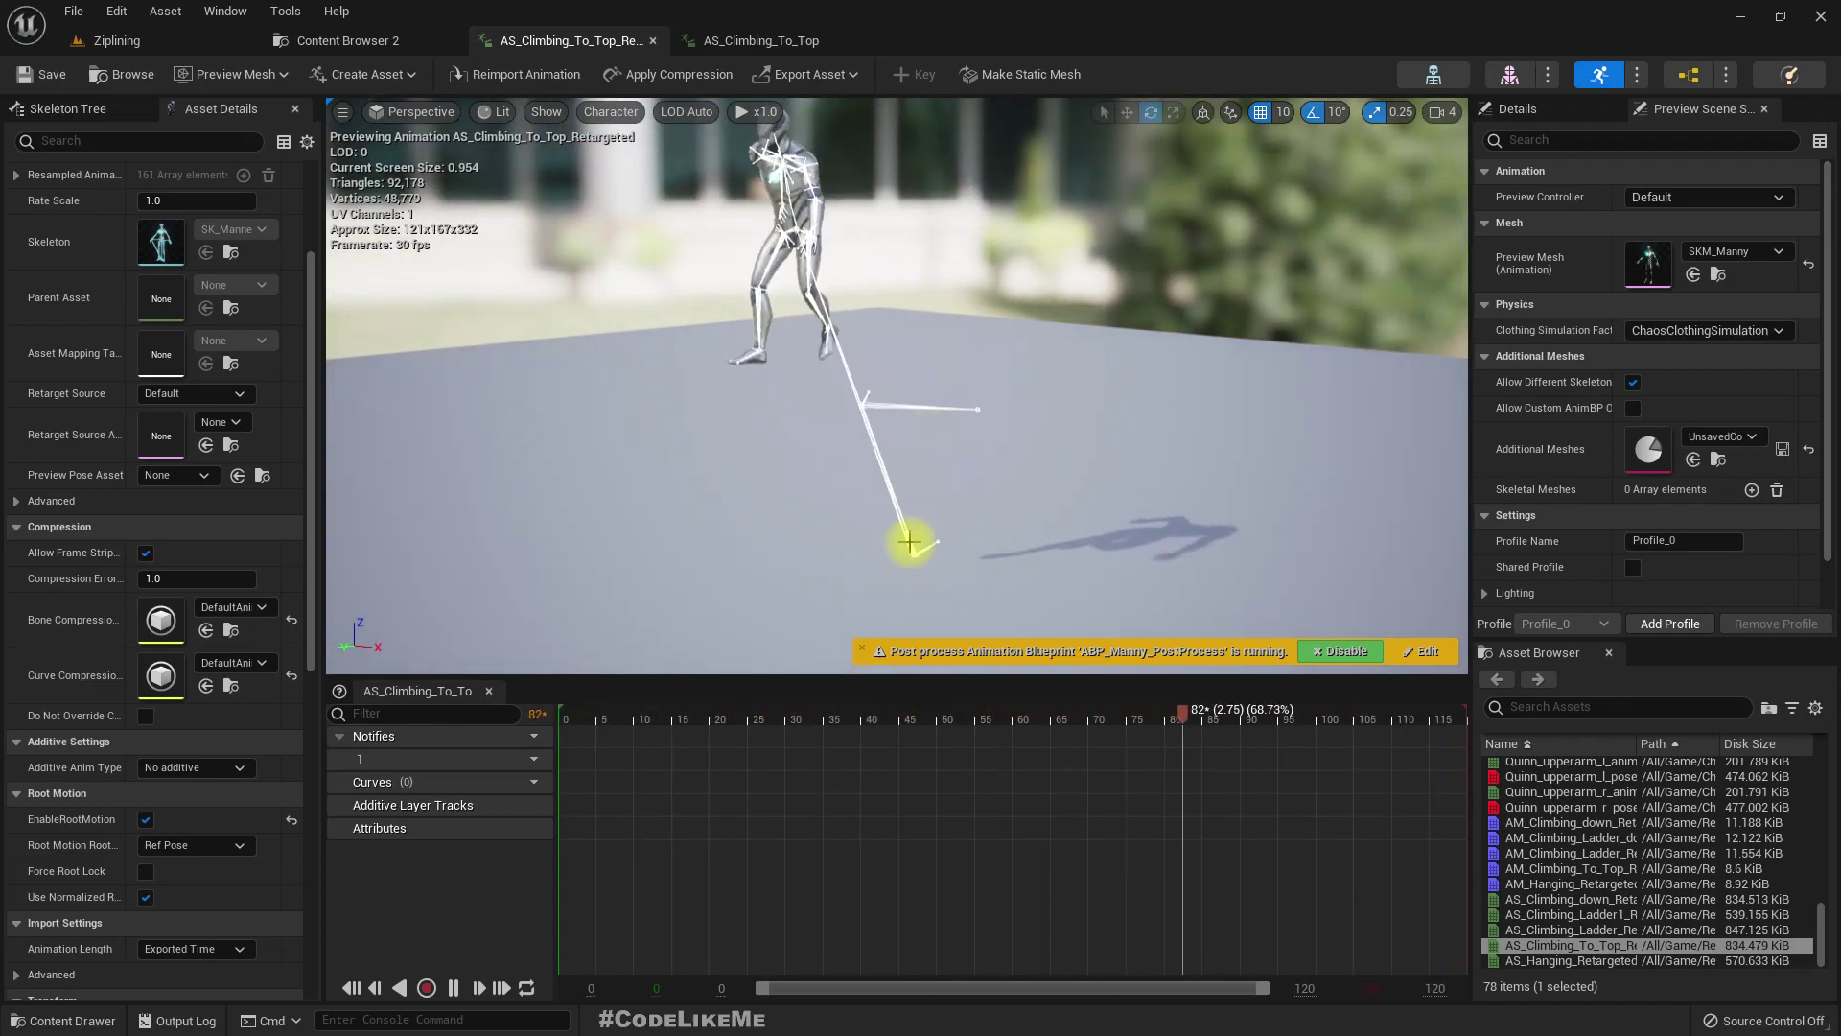
left_click_drag(1007, 533, 1012, 552)
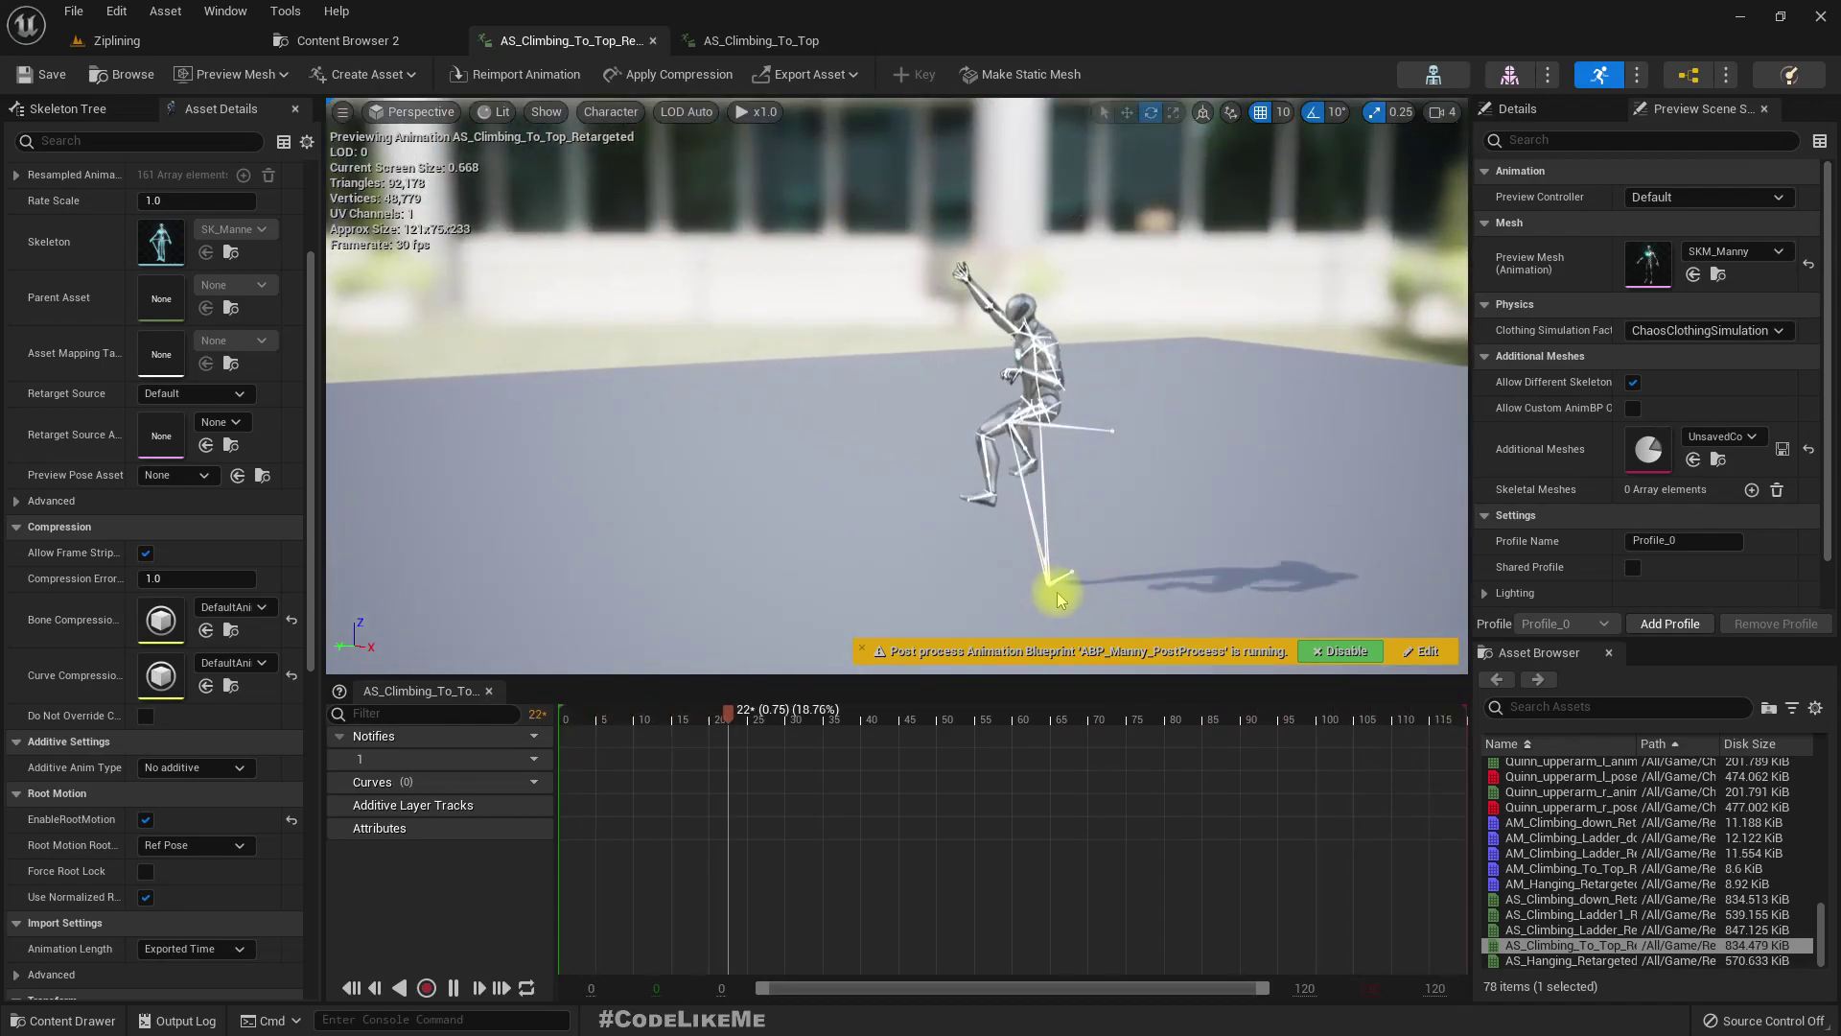
left_click(58, 108)
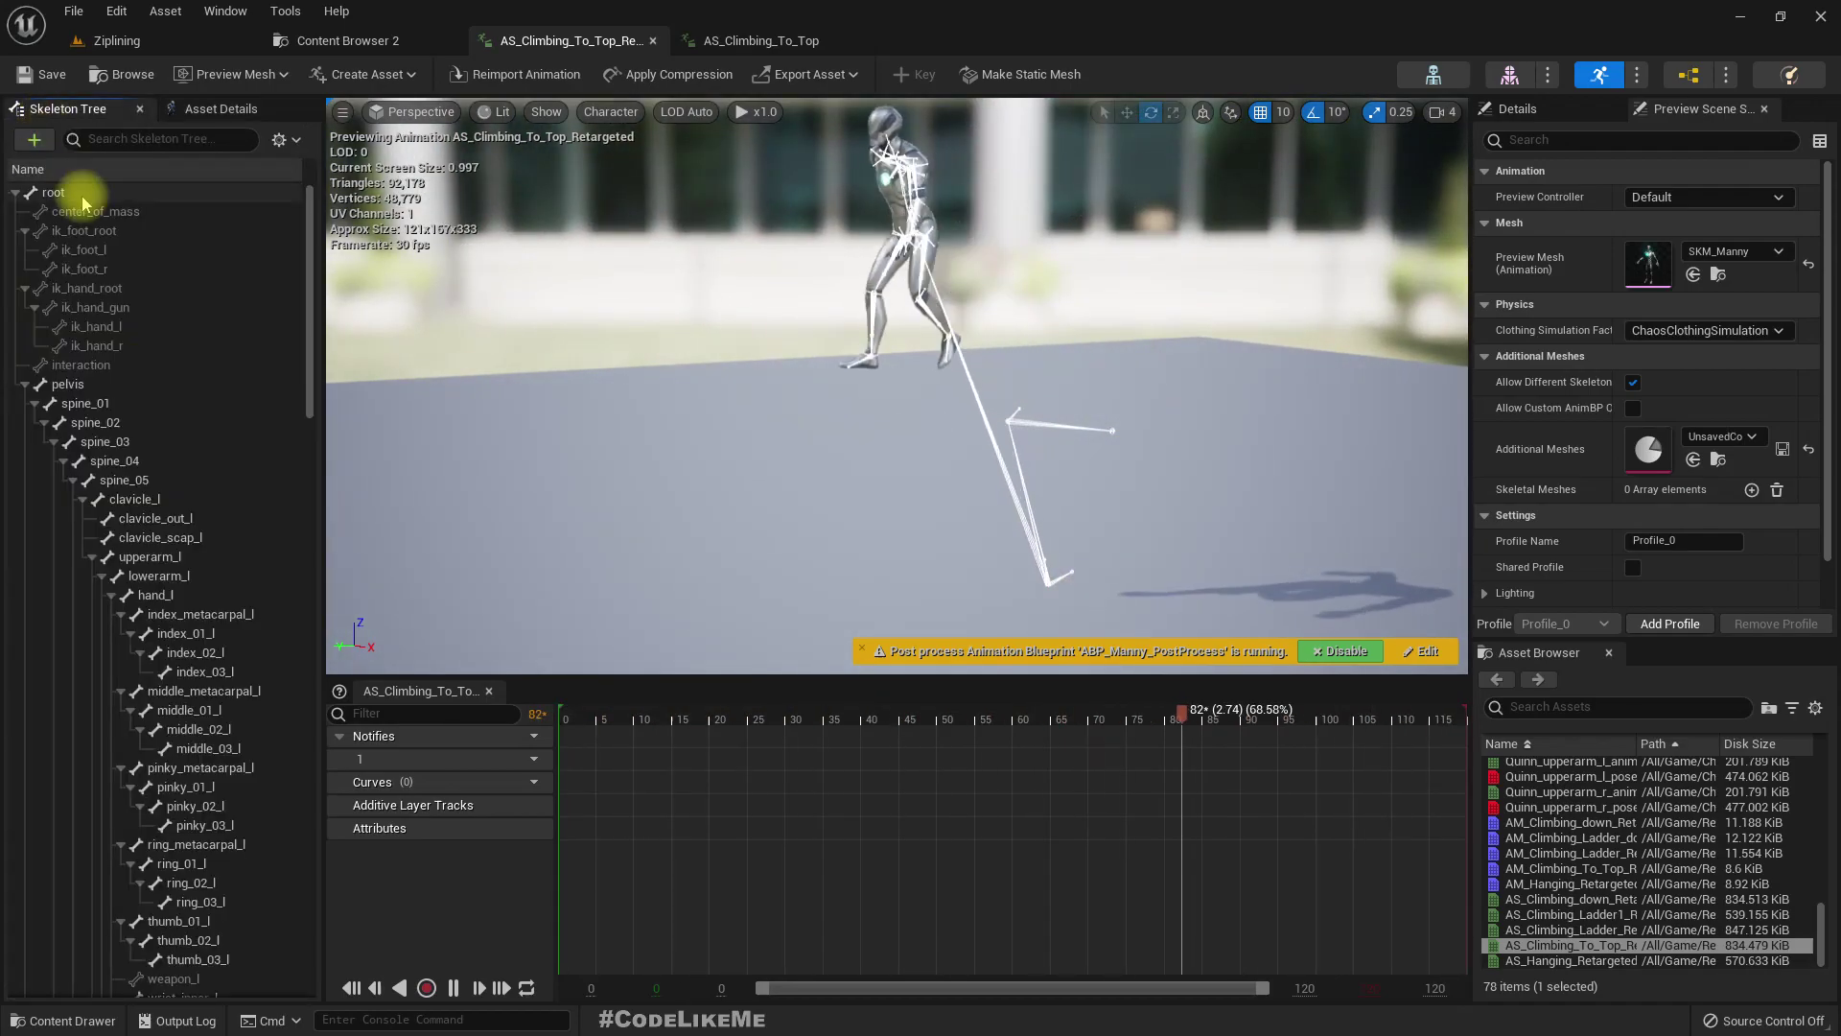
left_click(58, 192)
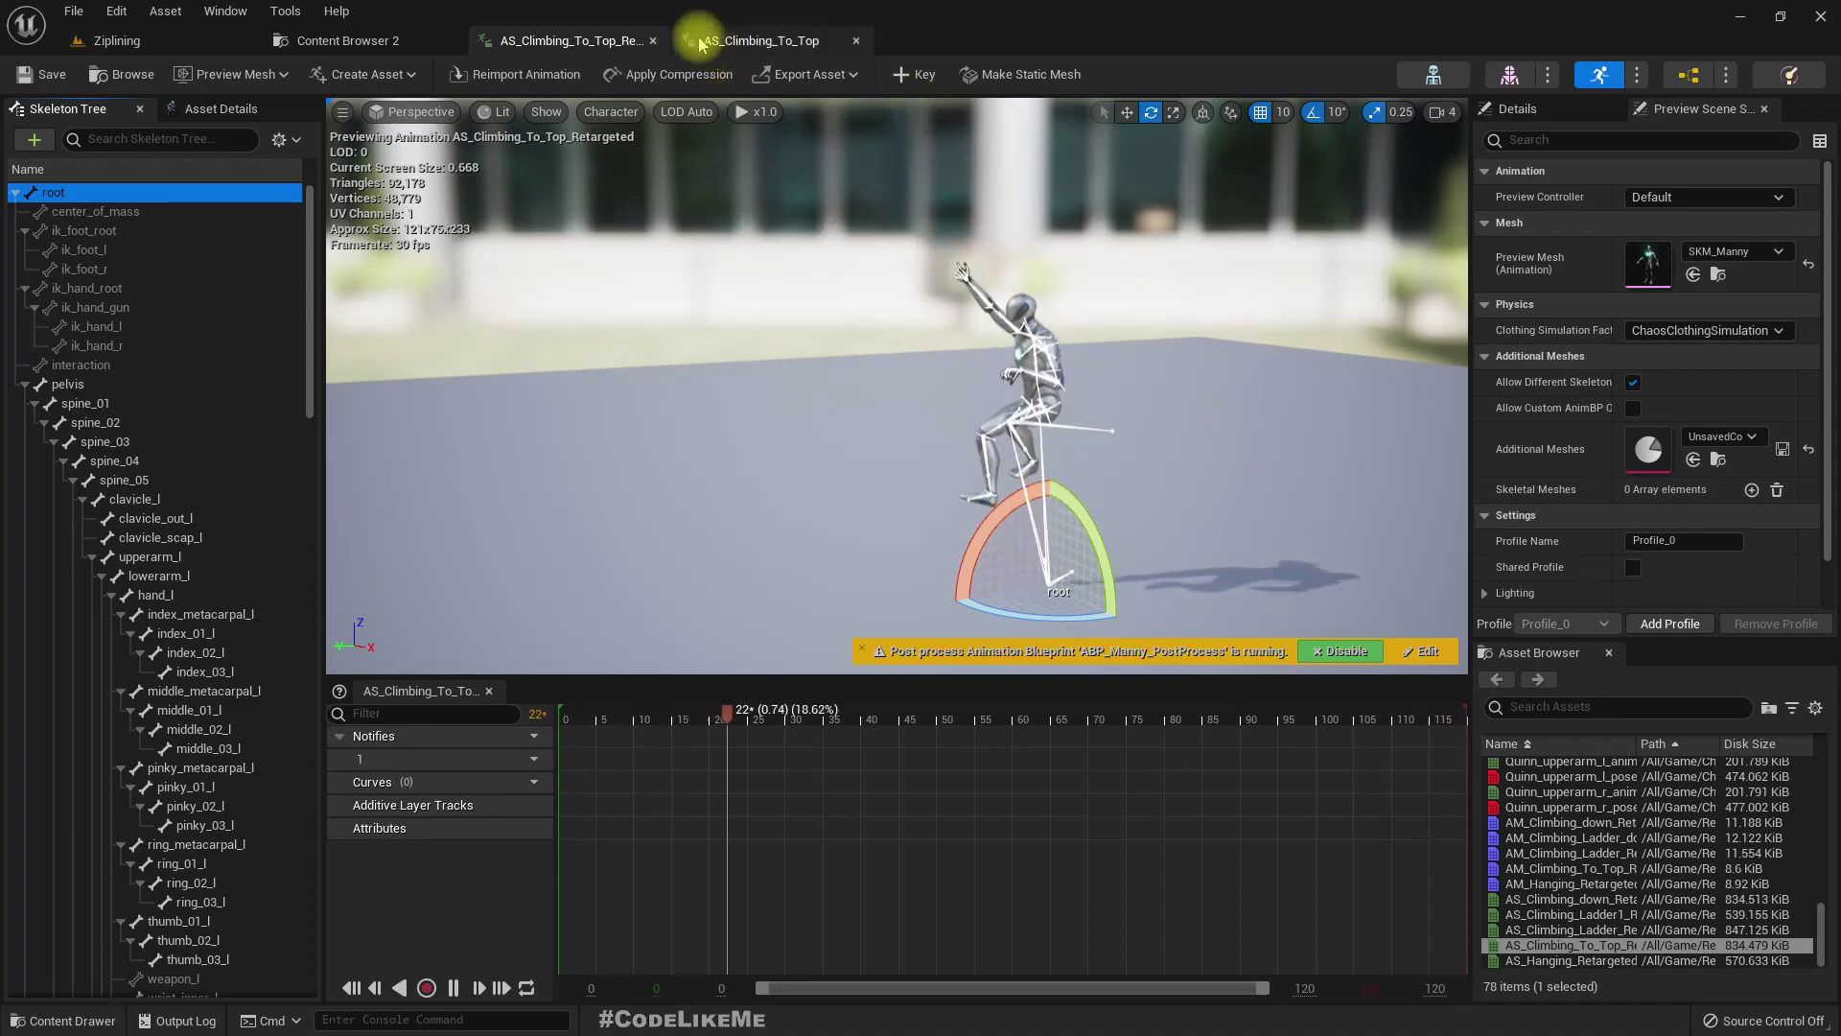
left_click(748, 42)
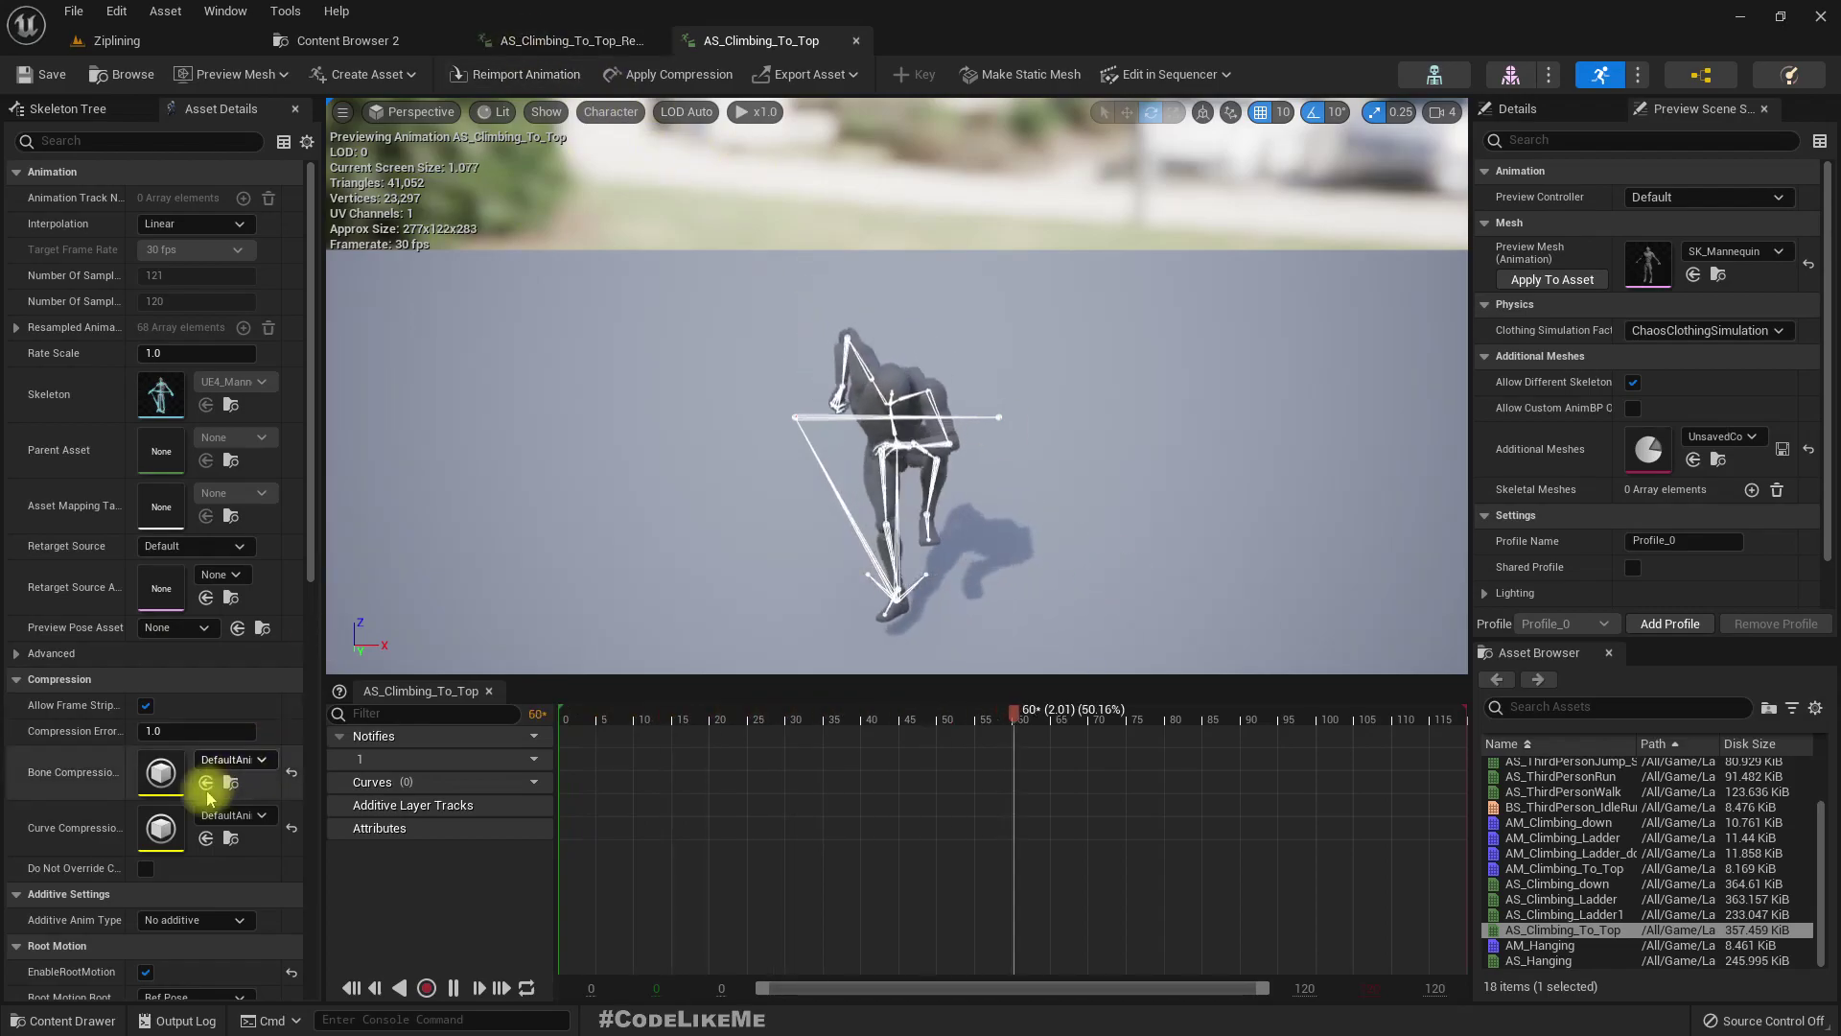
scroll(201, 777, "down", 5)
Disable EnableRootMotion on AS_Climbing_To_Top, select its root bone, then return to the retargeted version.
left_click(146, 603)
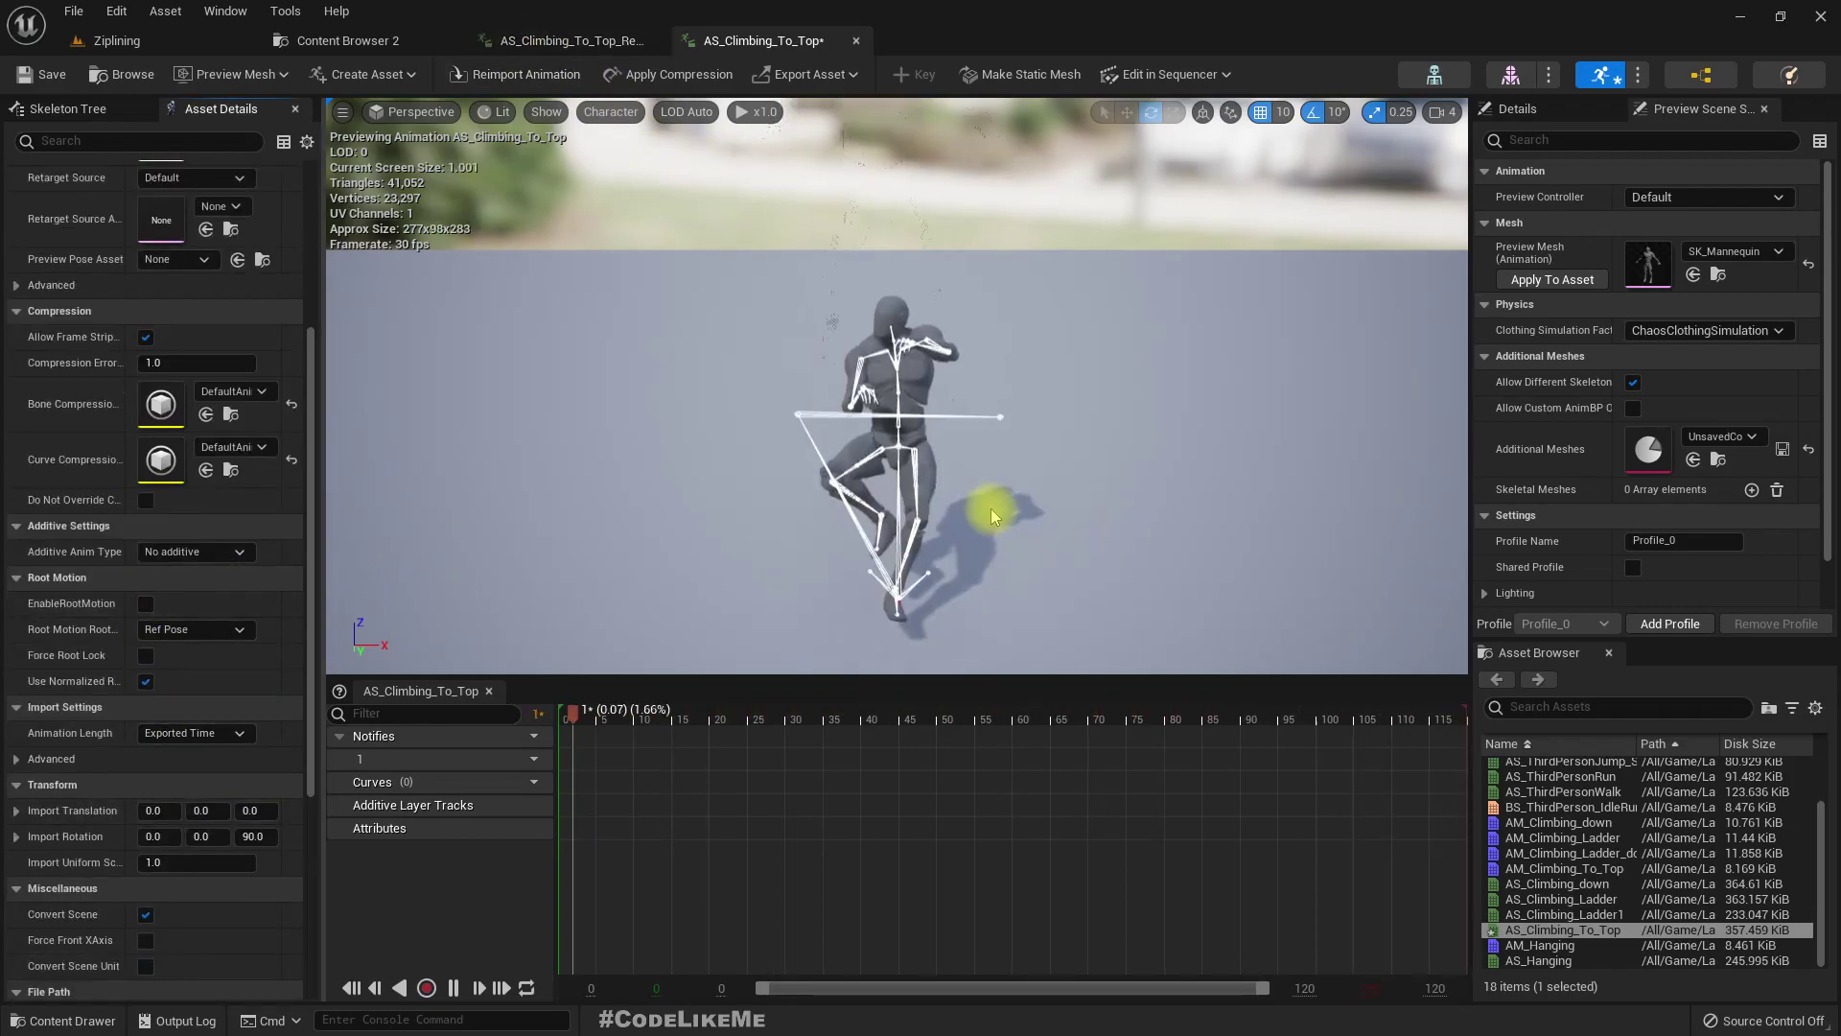
left_click(67, 109)
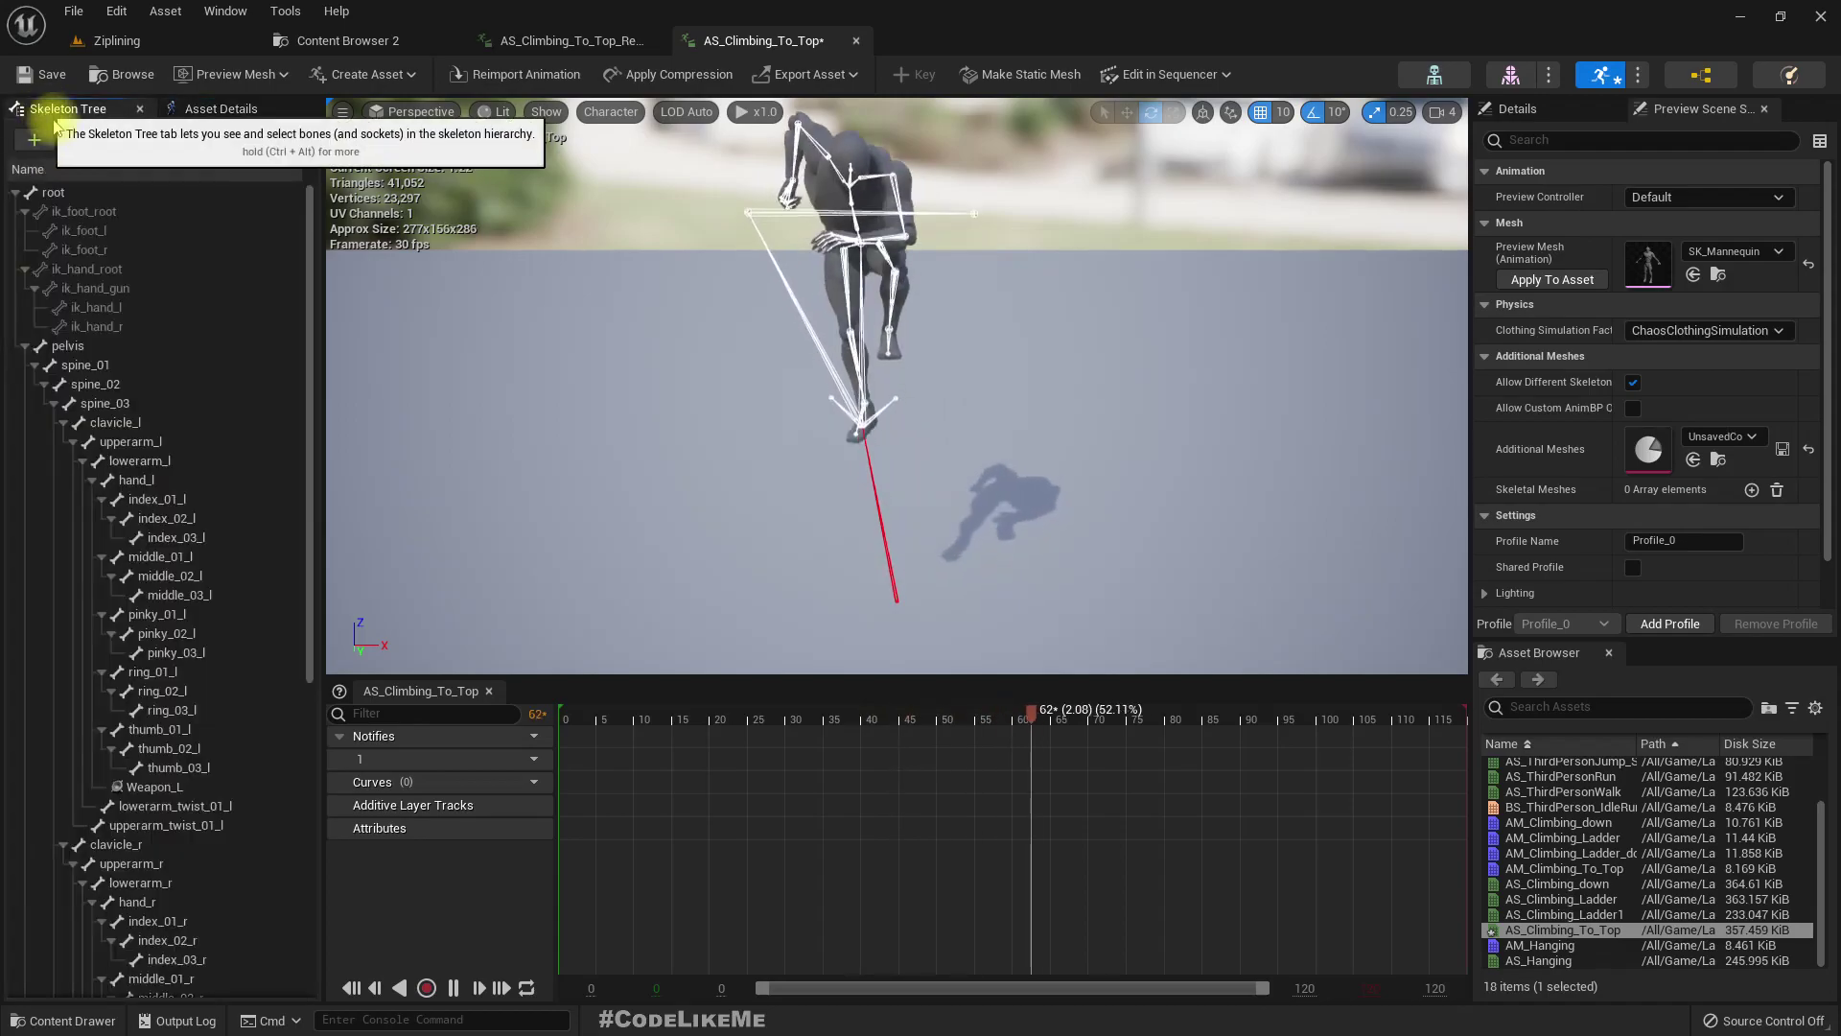
left_click(52, 191)
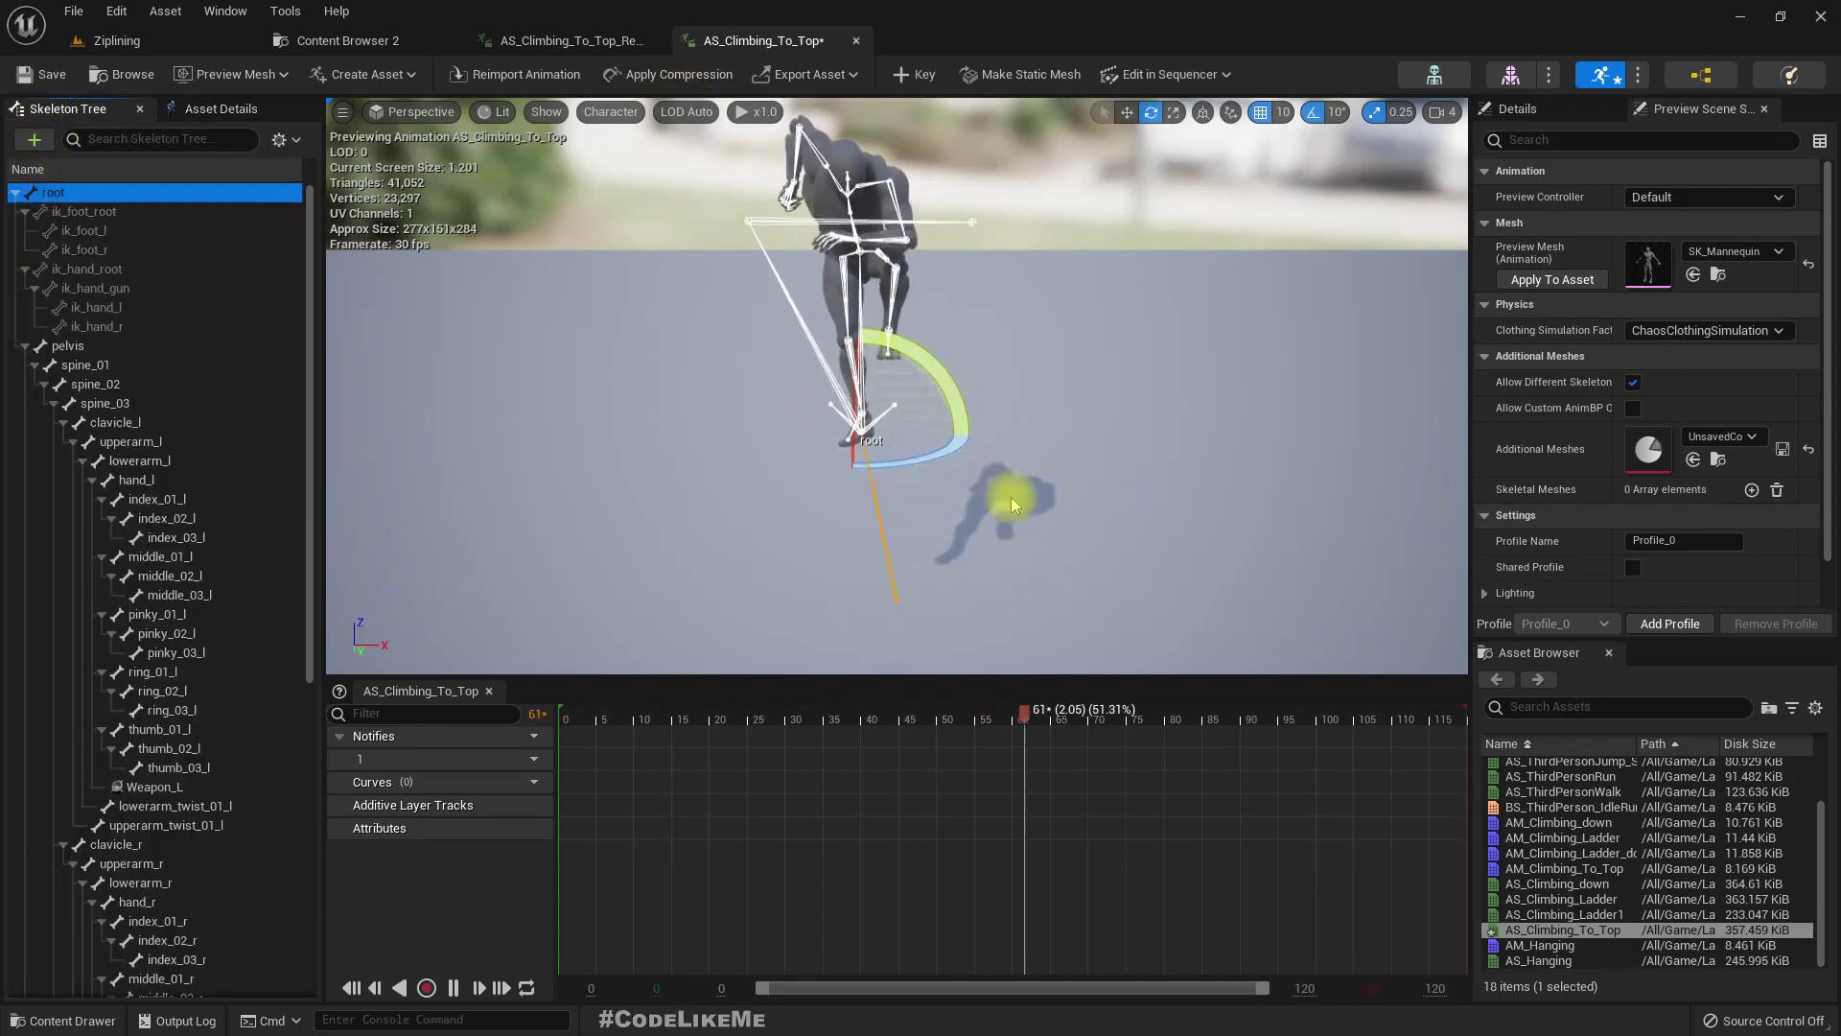
left_click(547, 43)
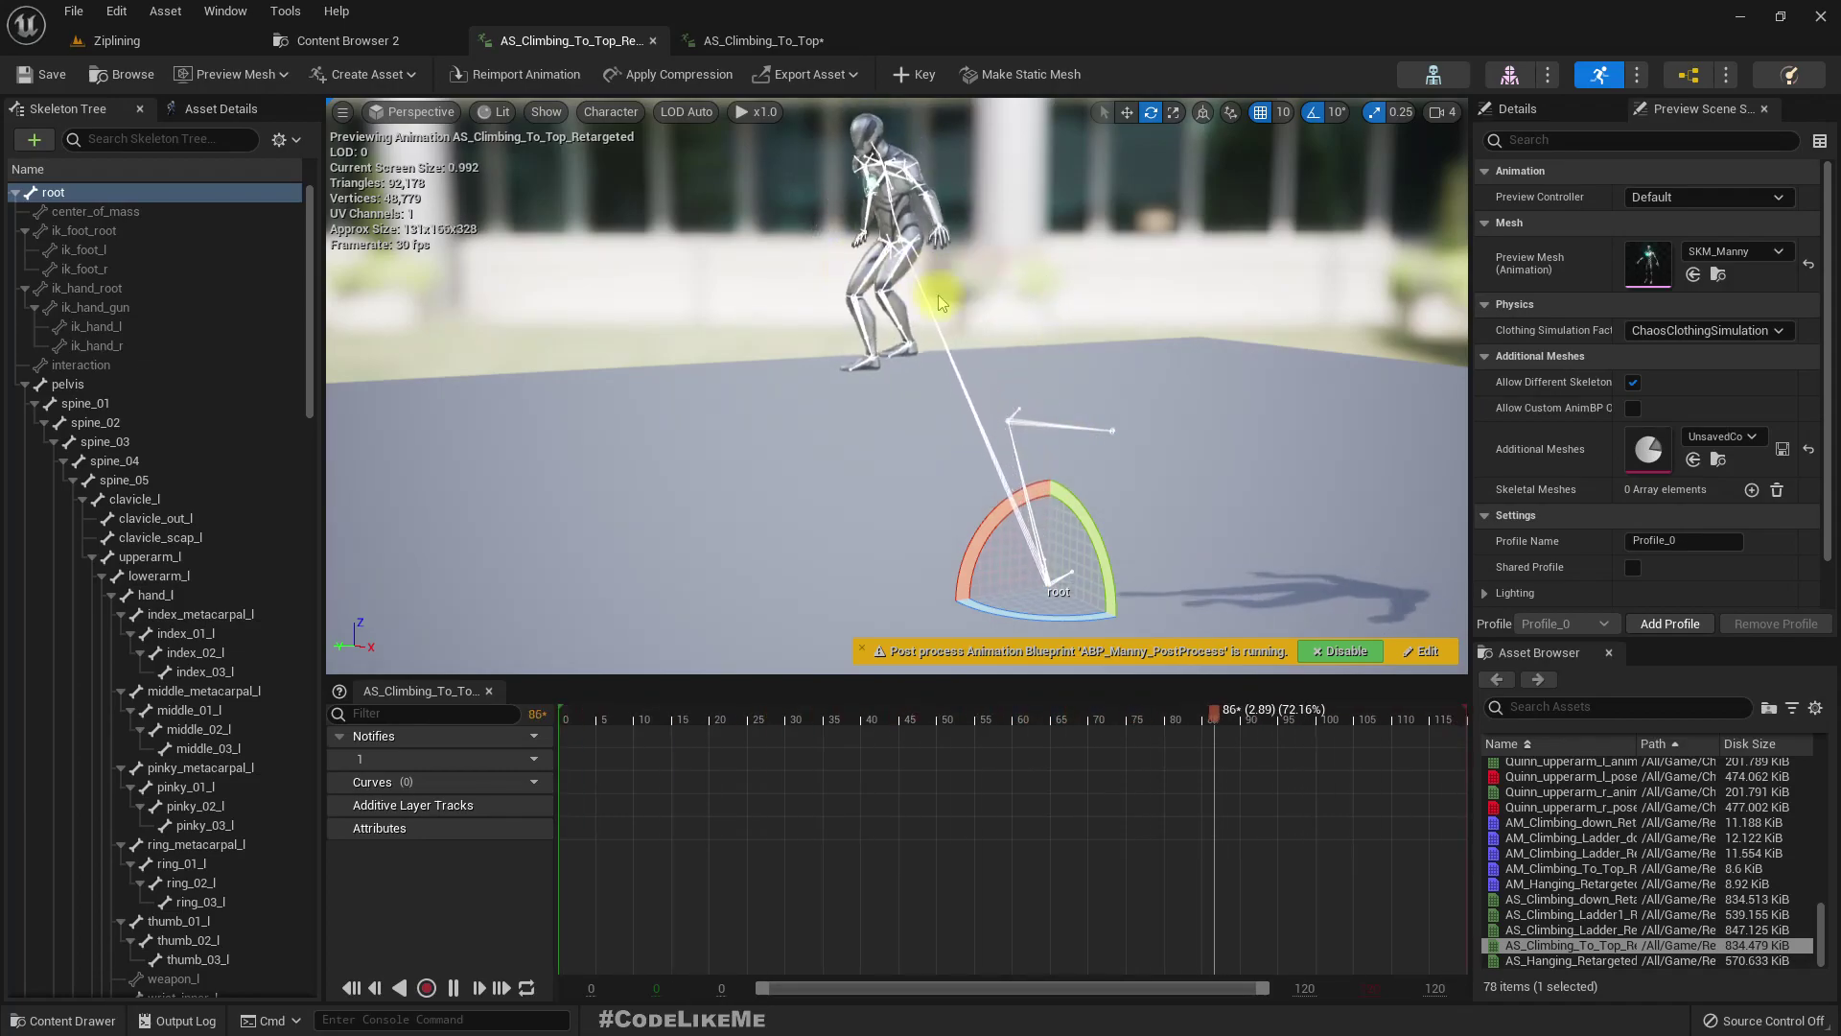
Switch to the Content Browser 2 tab to look for the rtg retargeter assets.
left_click(359, 39)
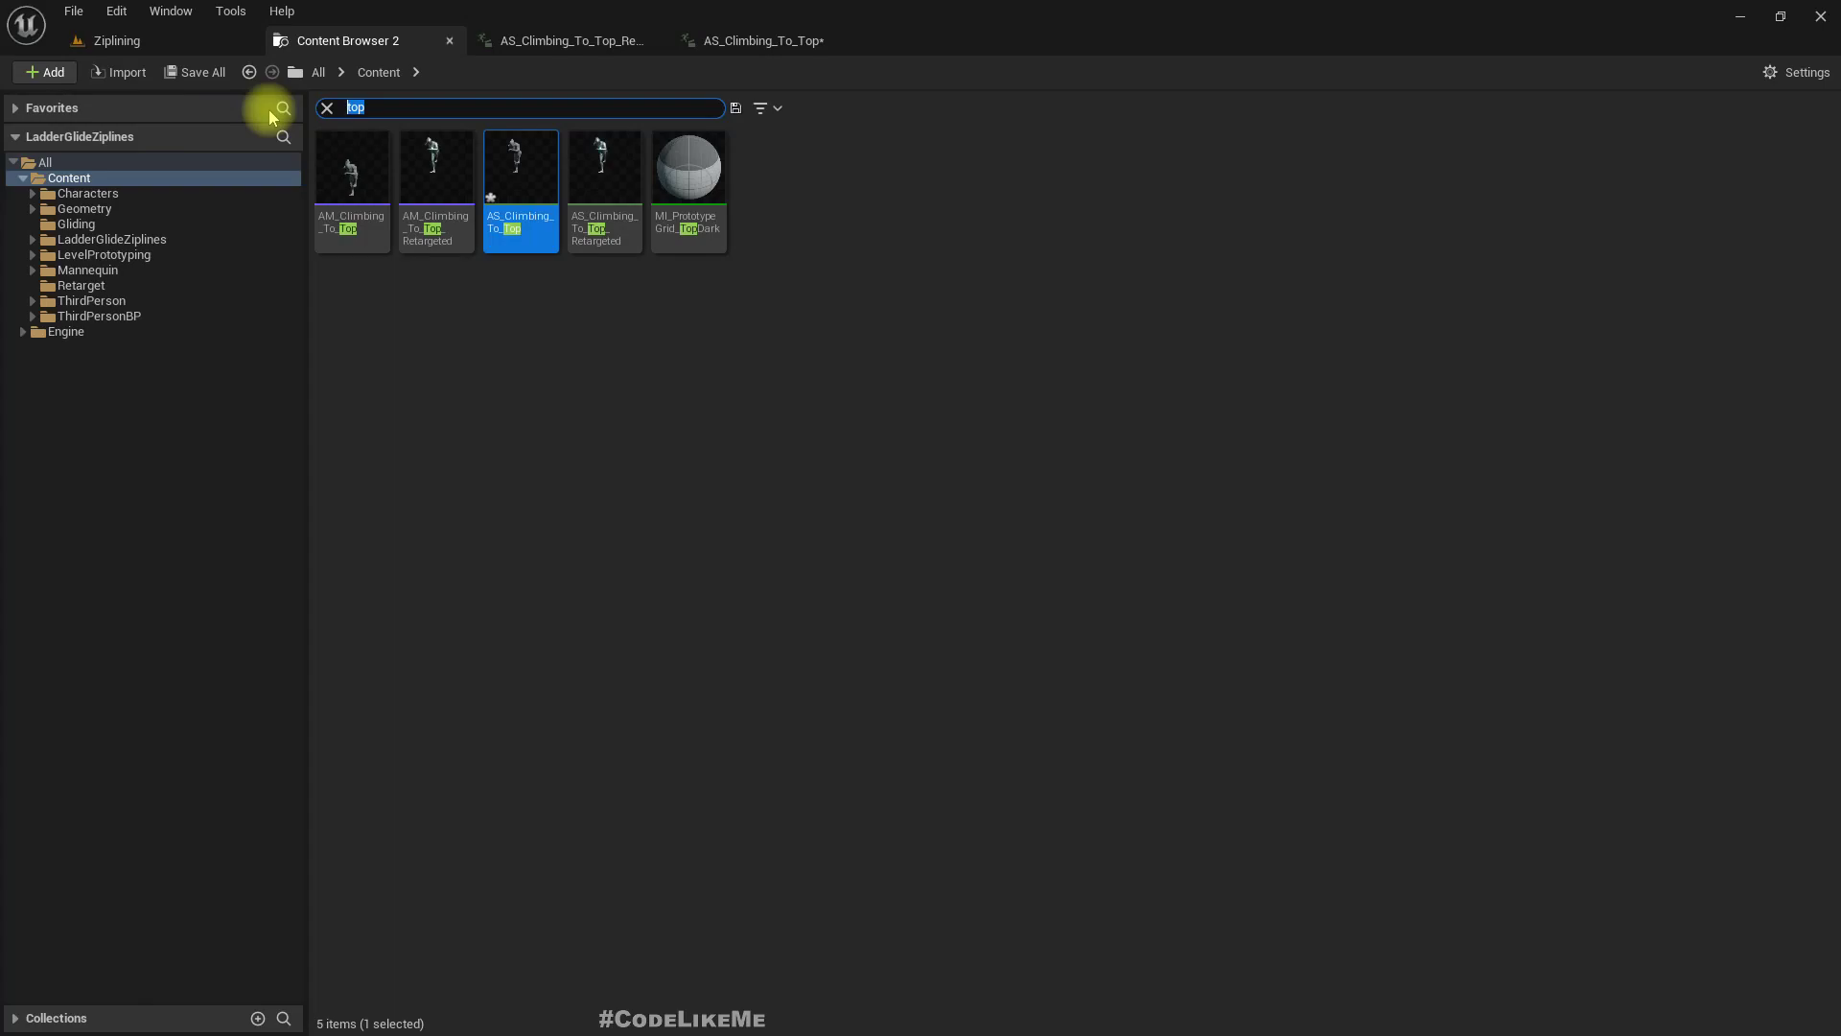
type("rt")
type("g")
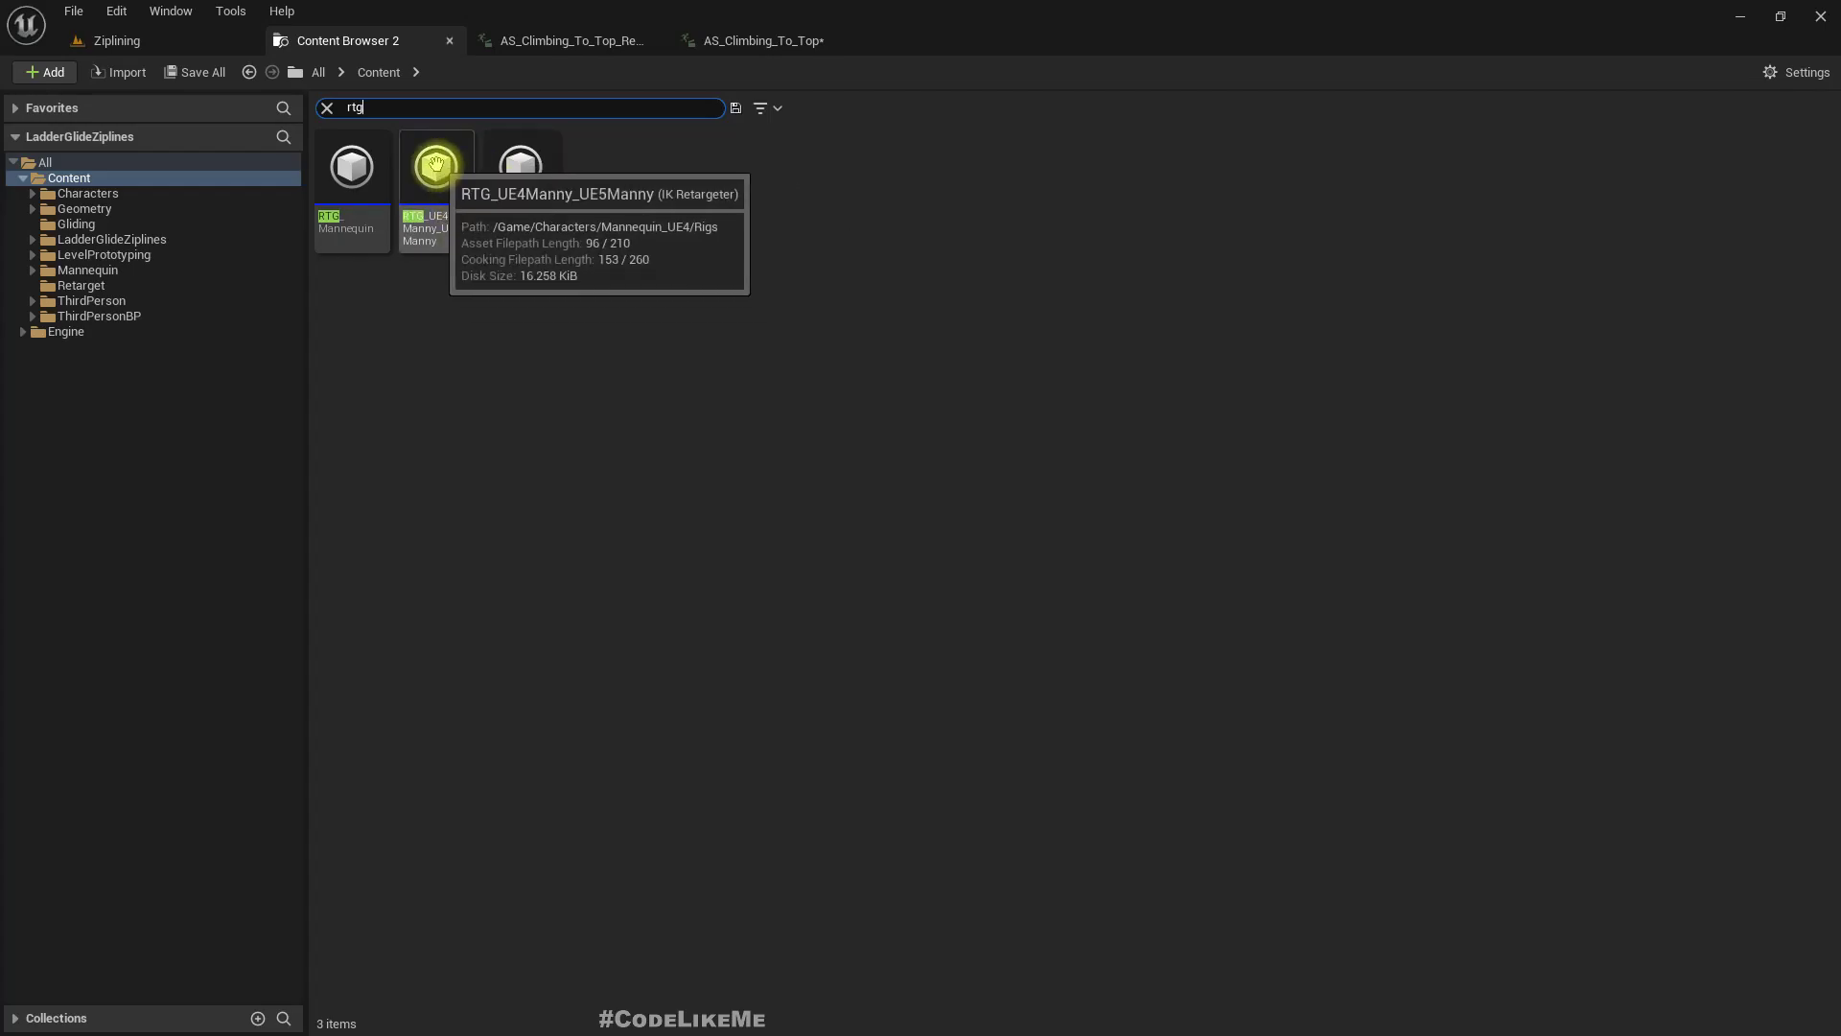
Open RTG_UE4Manny_UE5Manny, preview AS_Climbing_To_Top on both mannequins, and compare with the retargeted animation.
double_click(432, 165)
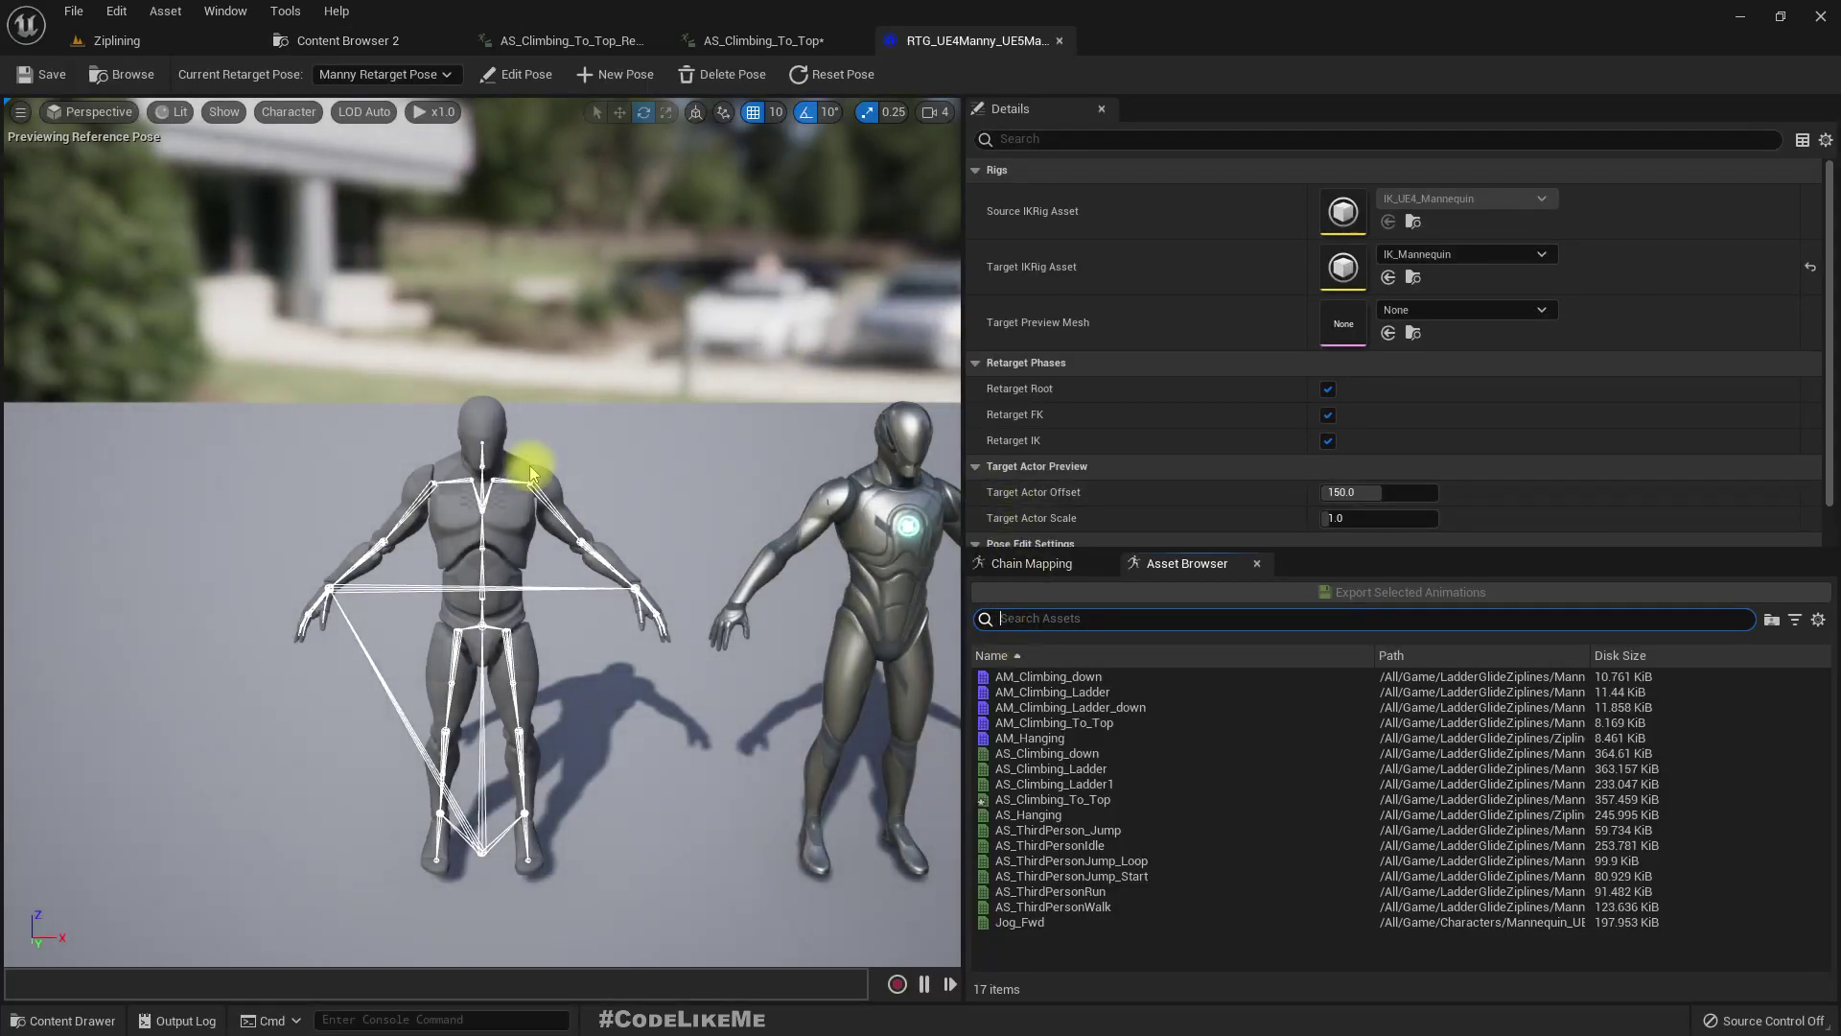
scroll(533, 472, "down", 5)
scroll(514, 413, "up", 2)
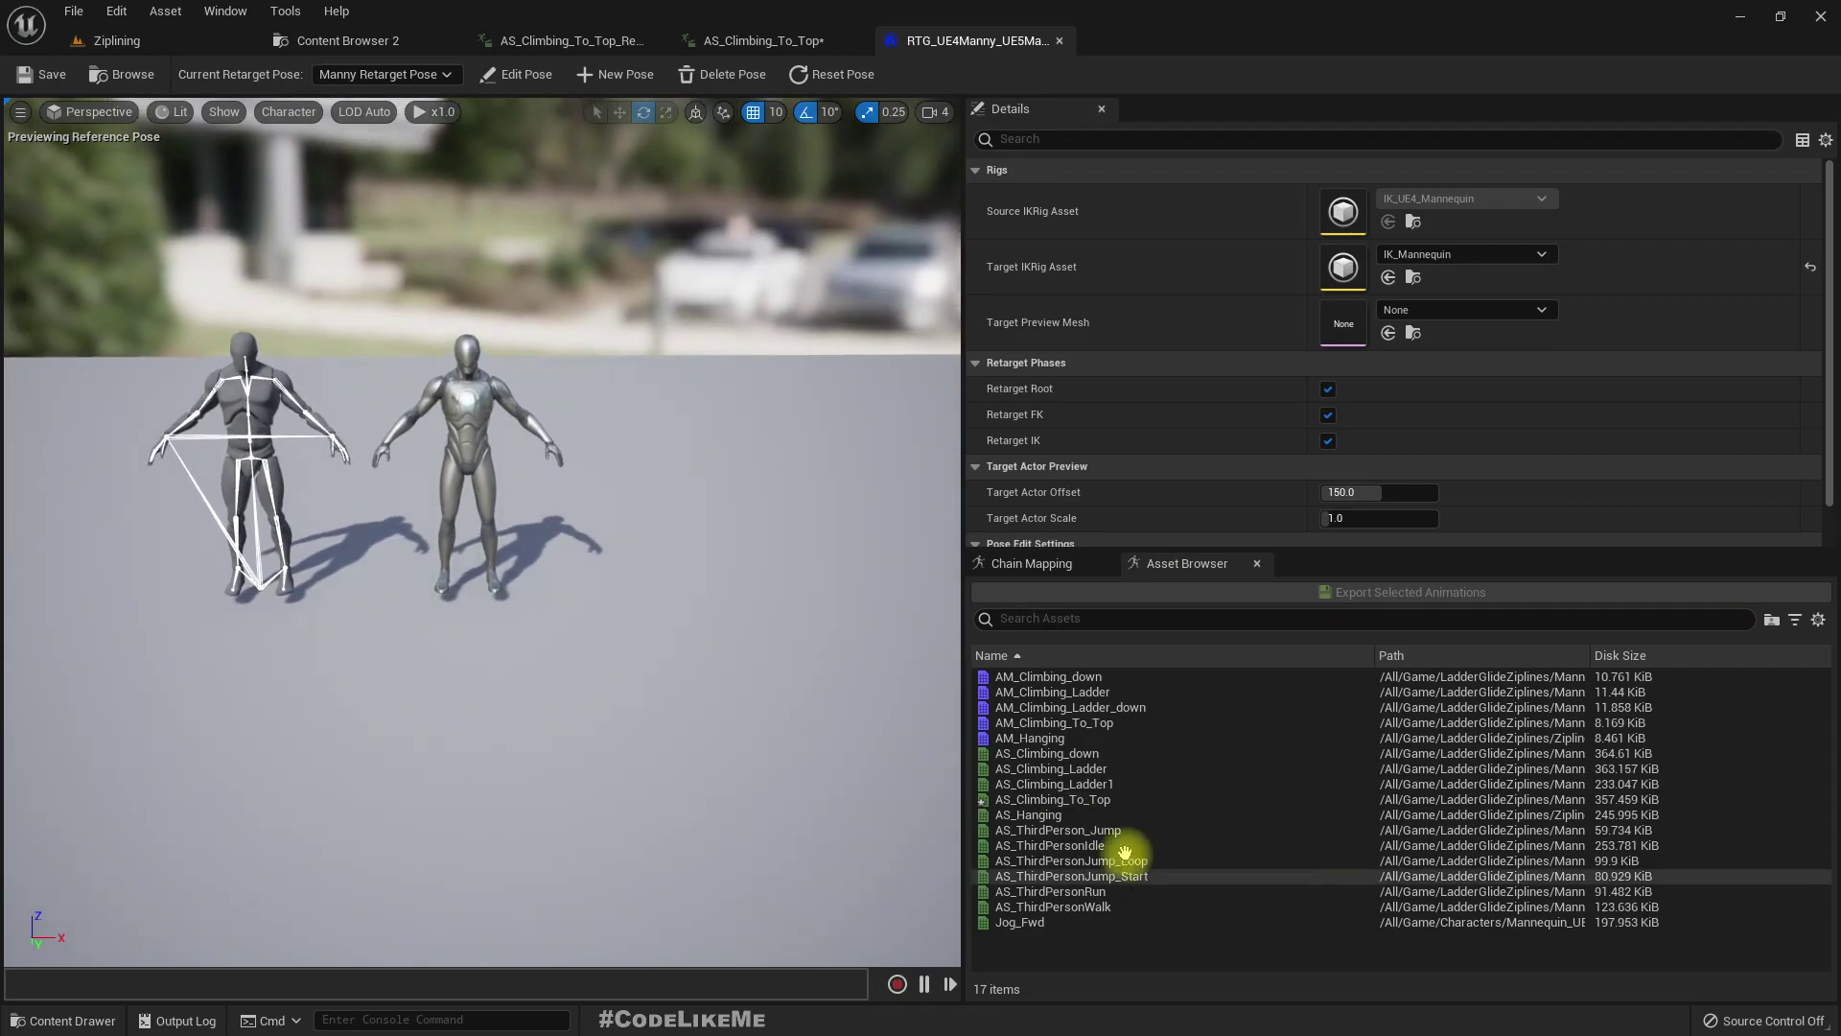
left_click(1078, 799)
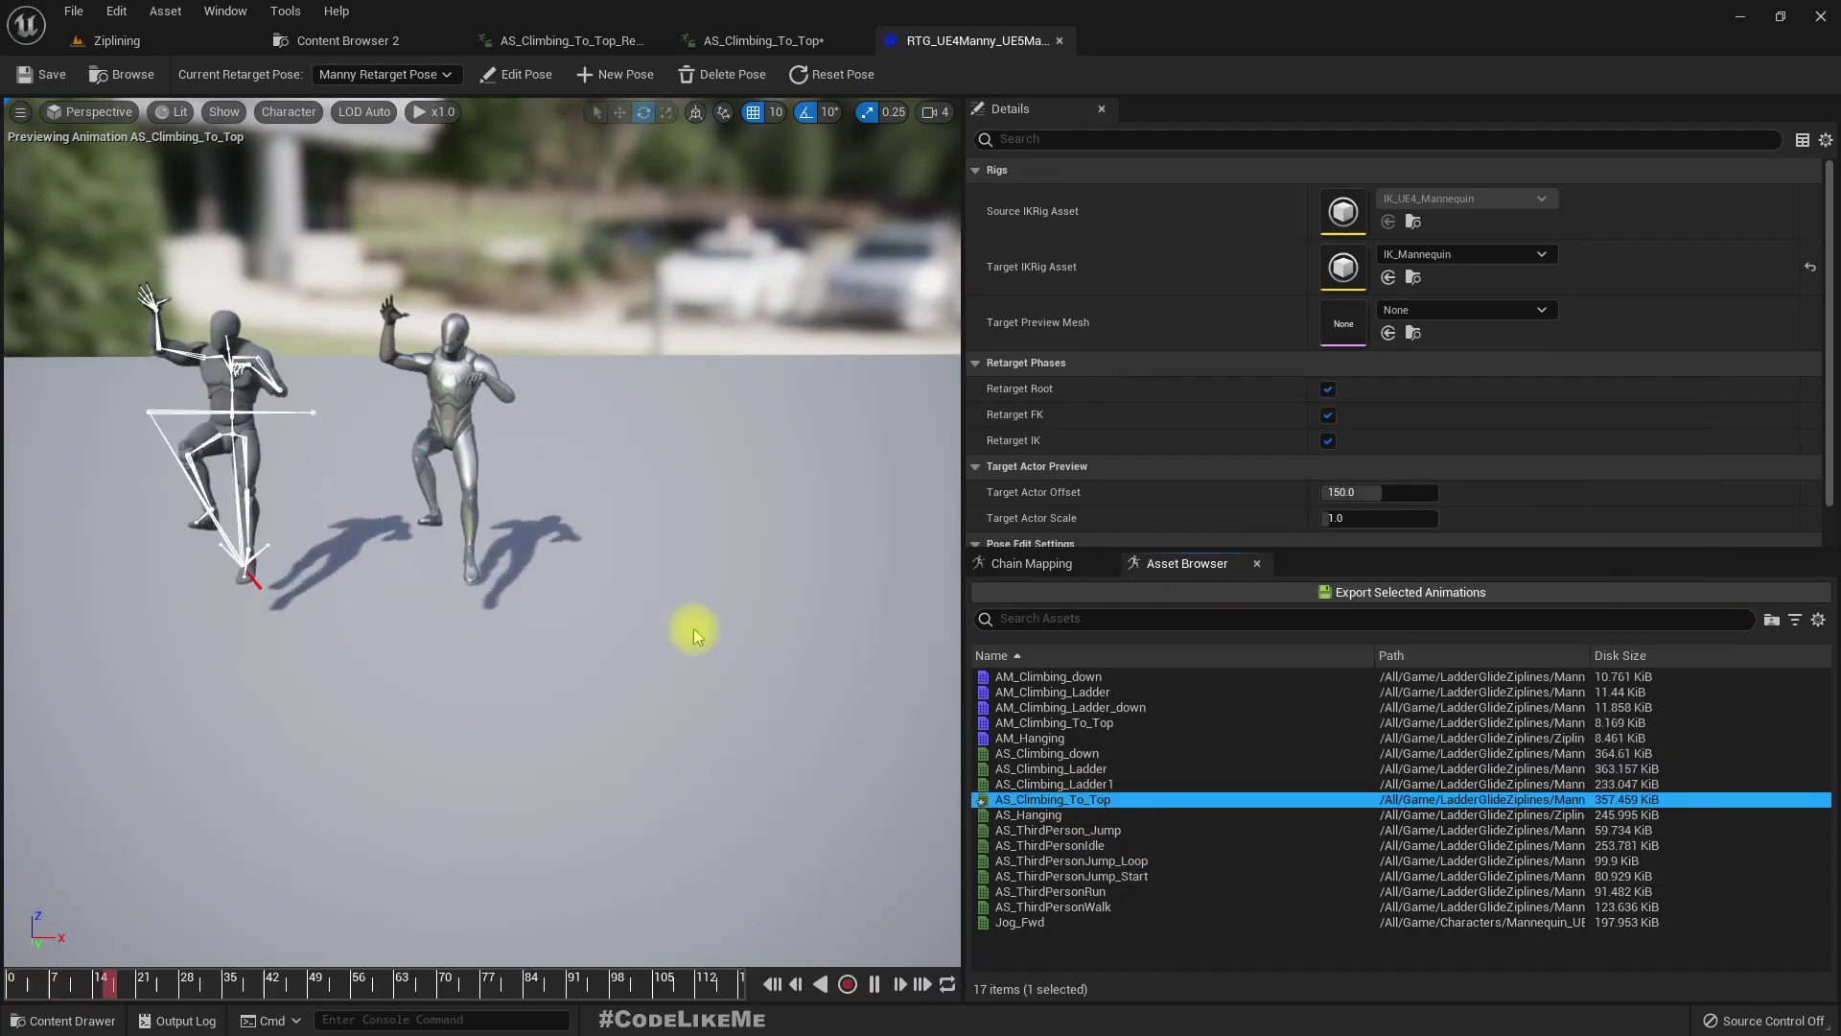
scroll(734, 585, "up", 2)
scroll(696, 577, "up", 2)
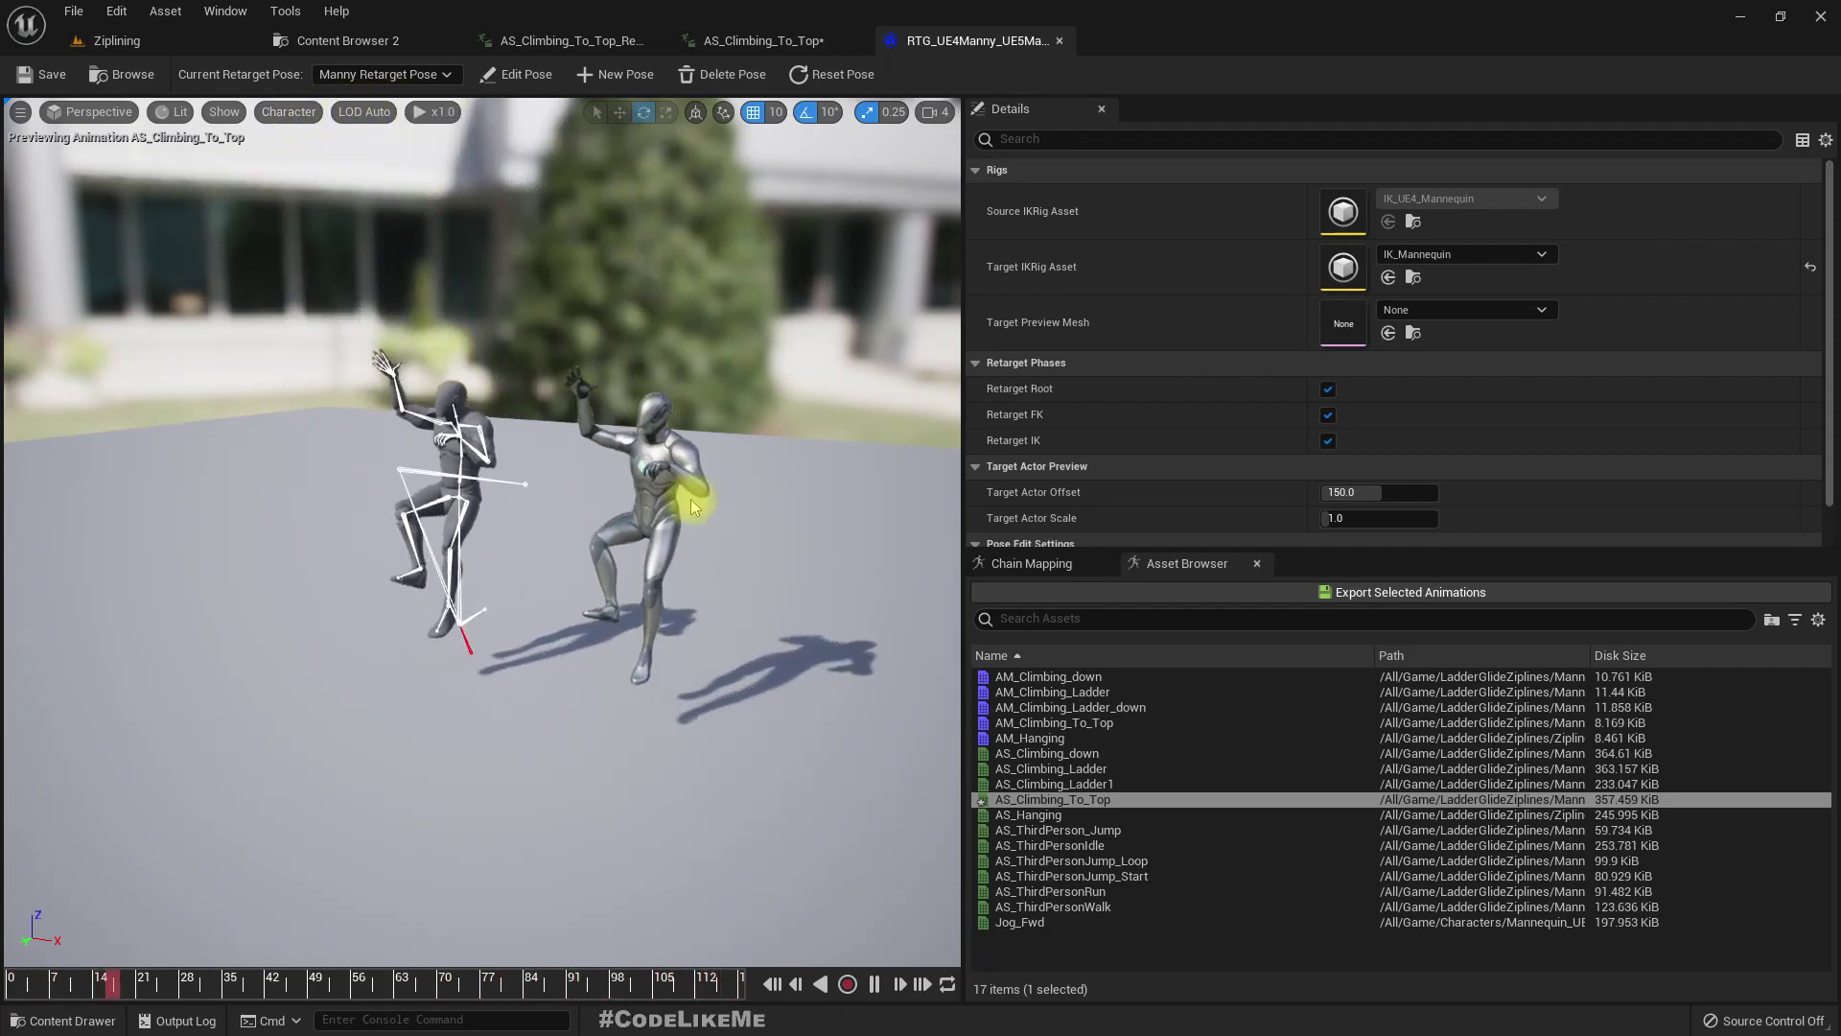
right_click_drag(691, 500, 607, 285)
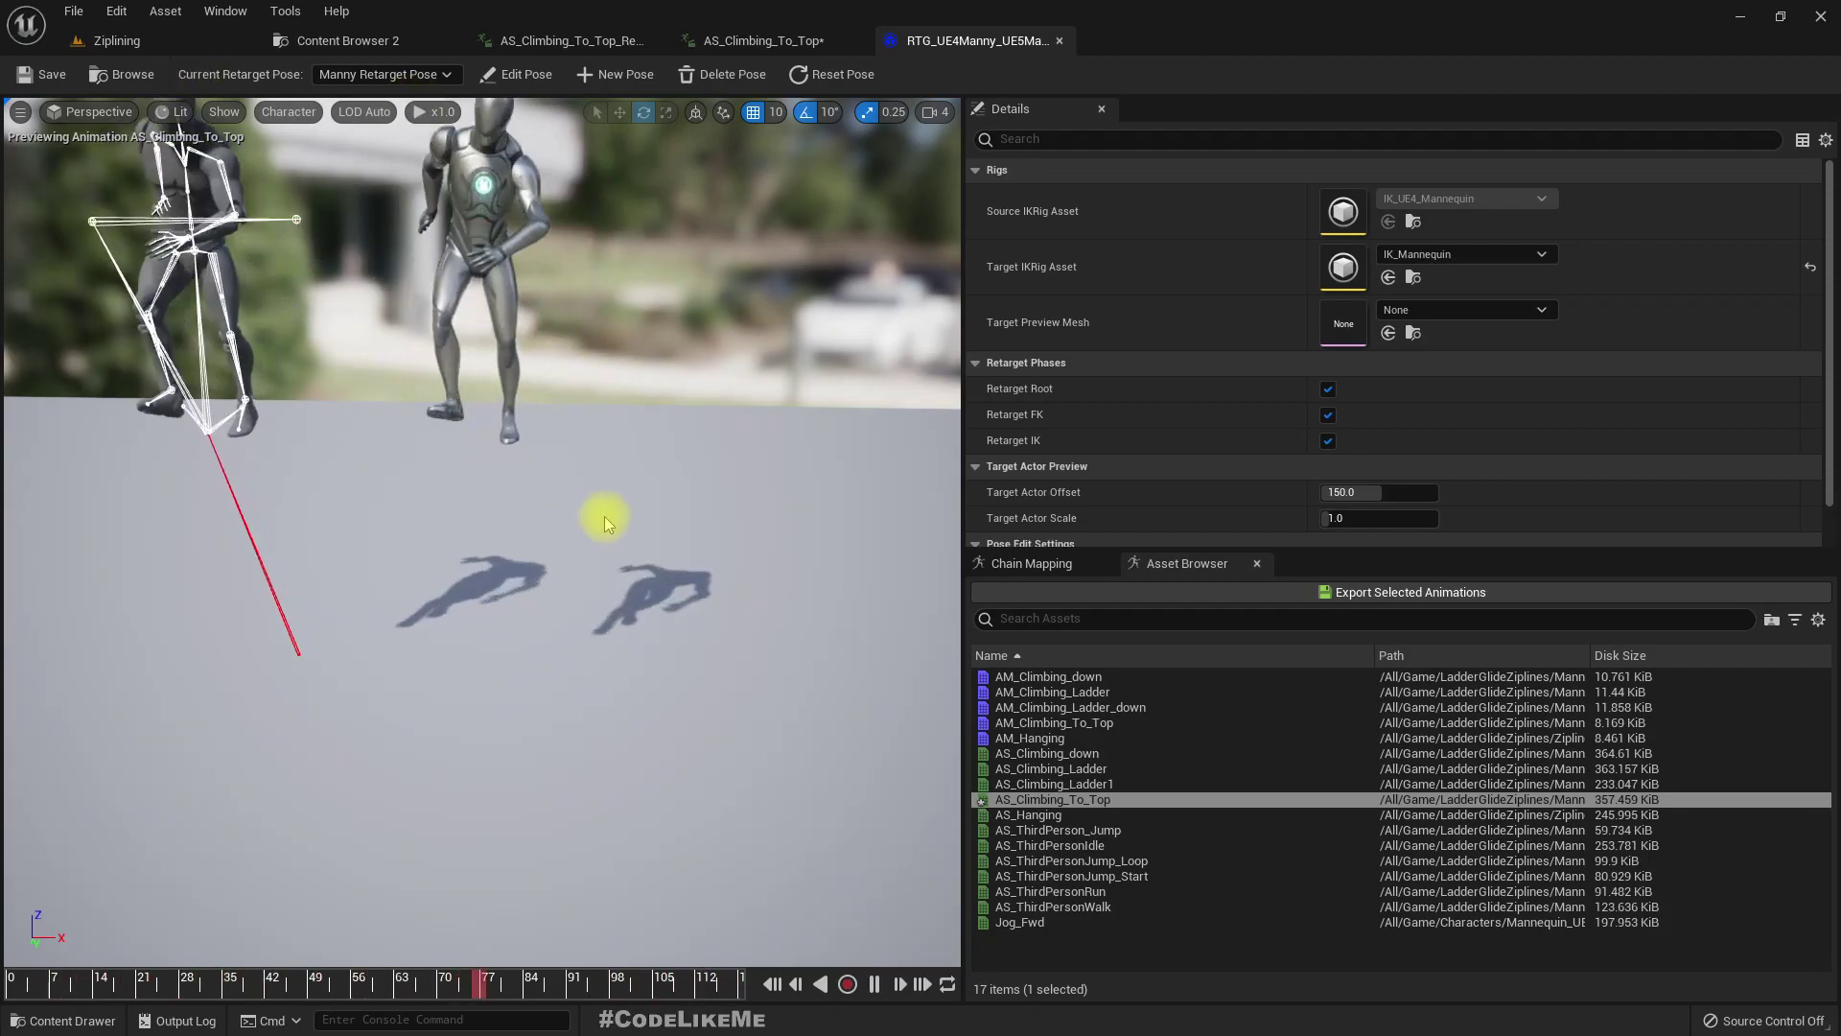
left_click(565, 44)
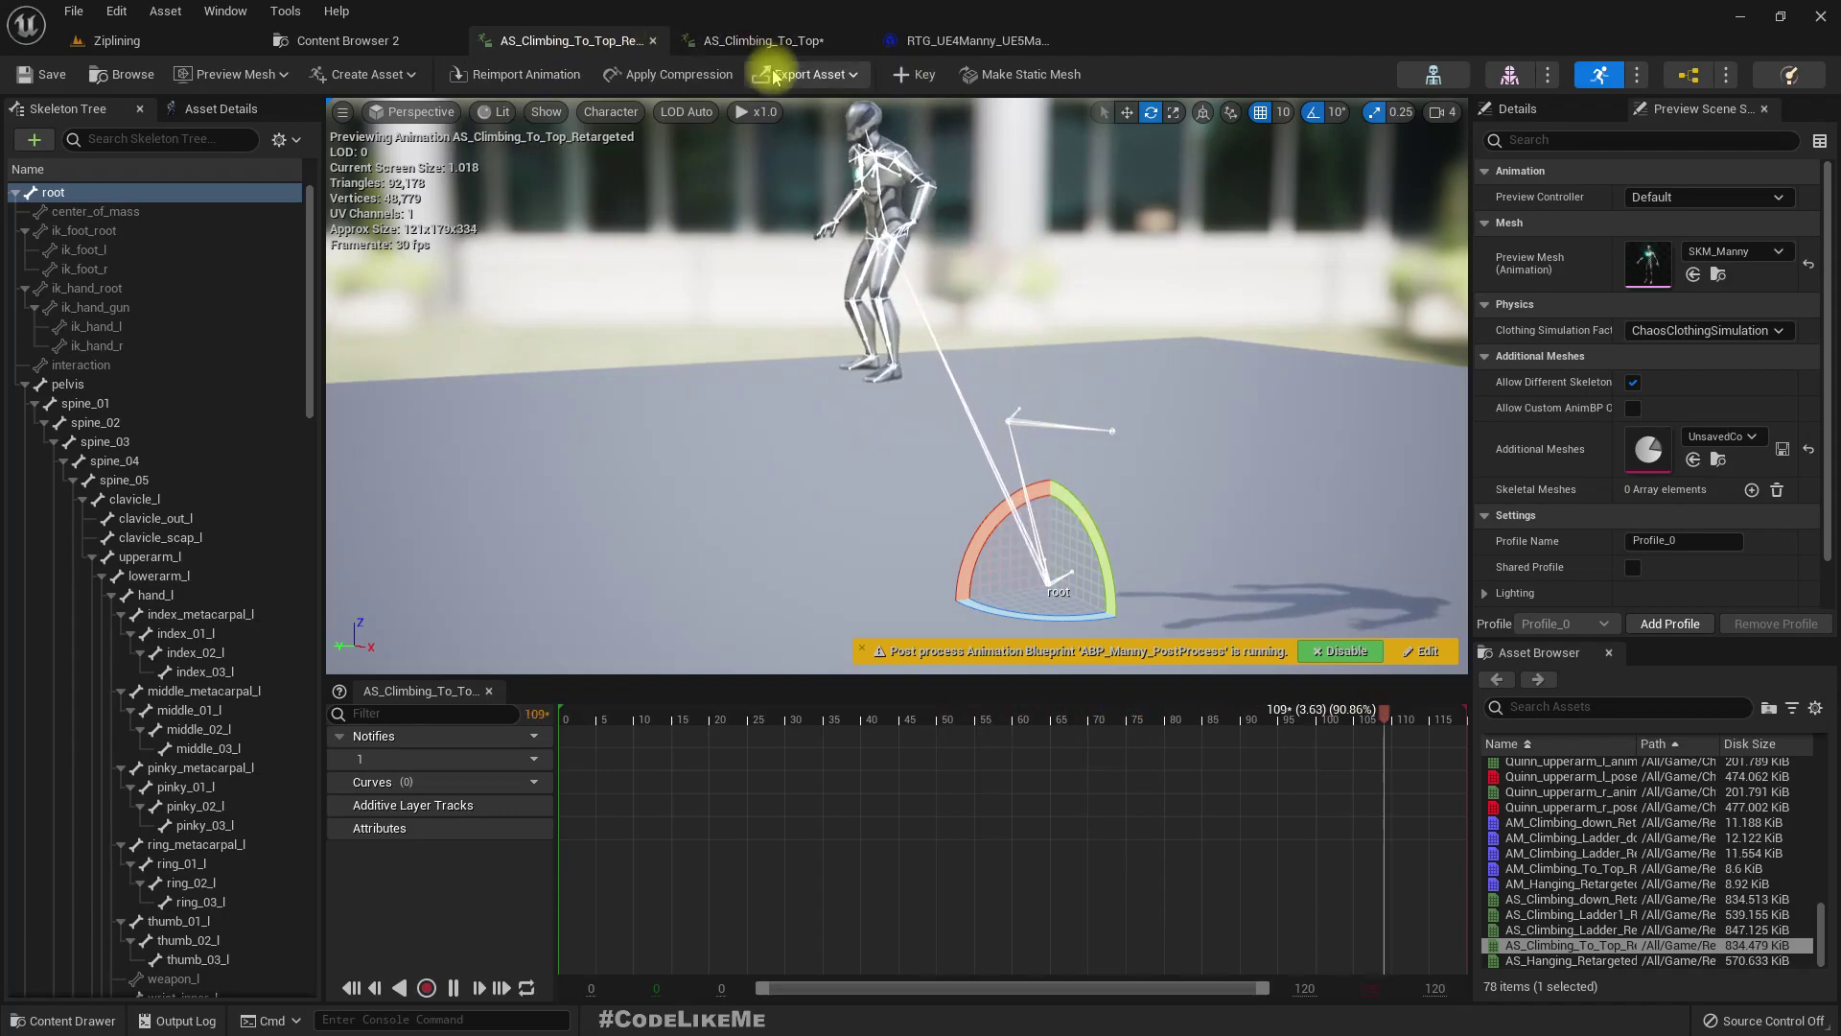
left_click(936, 41)
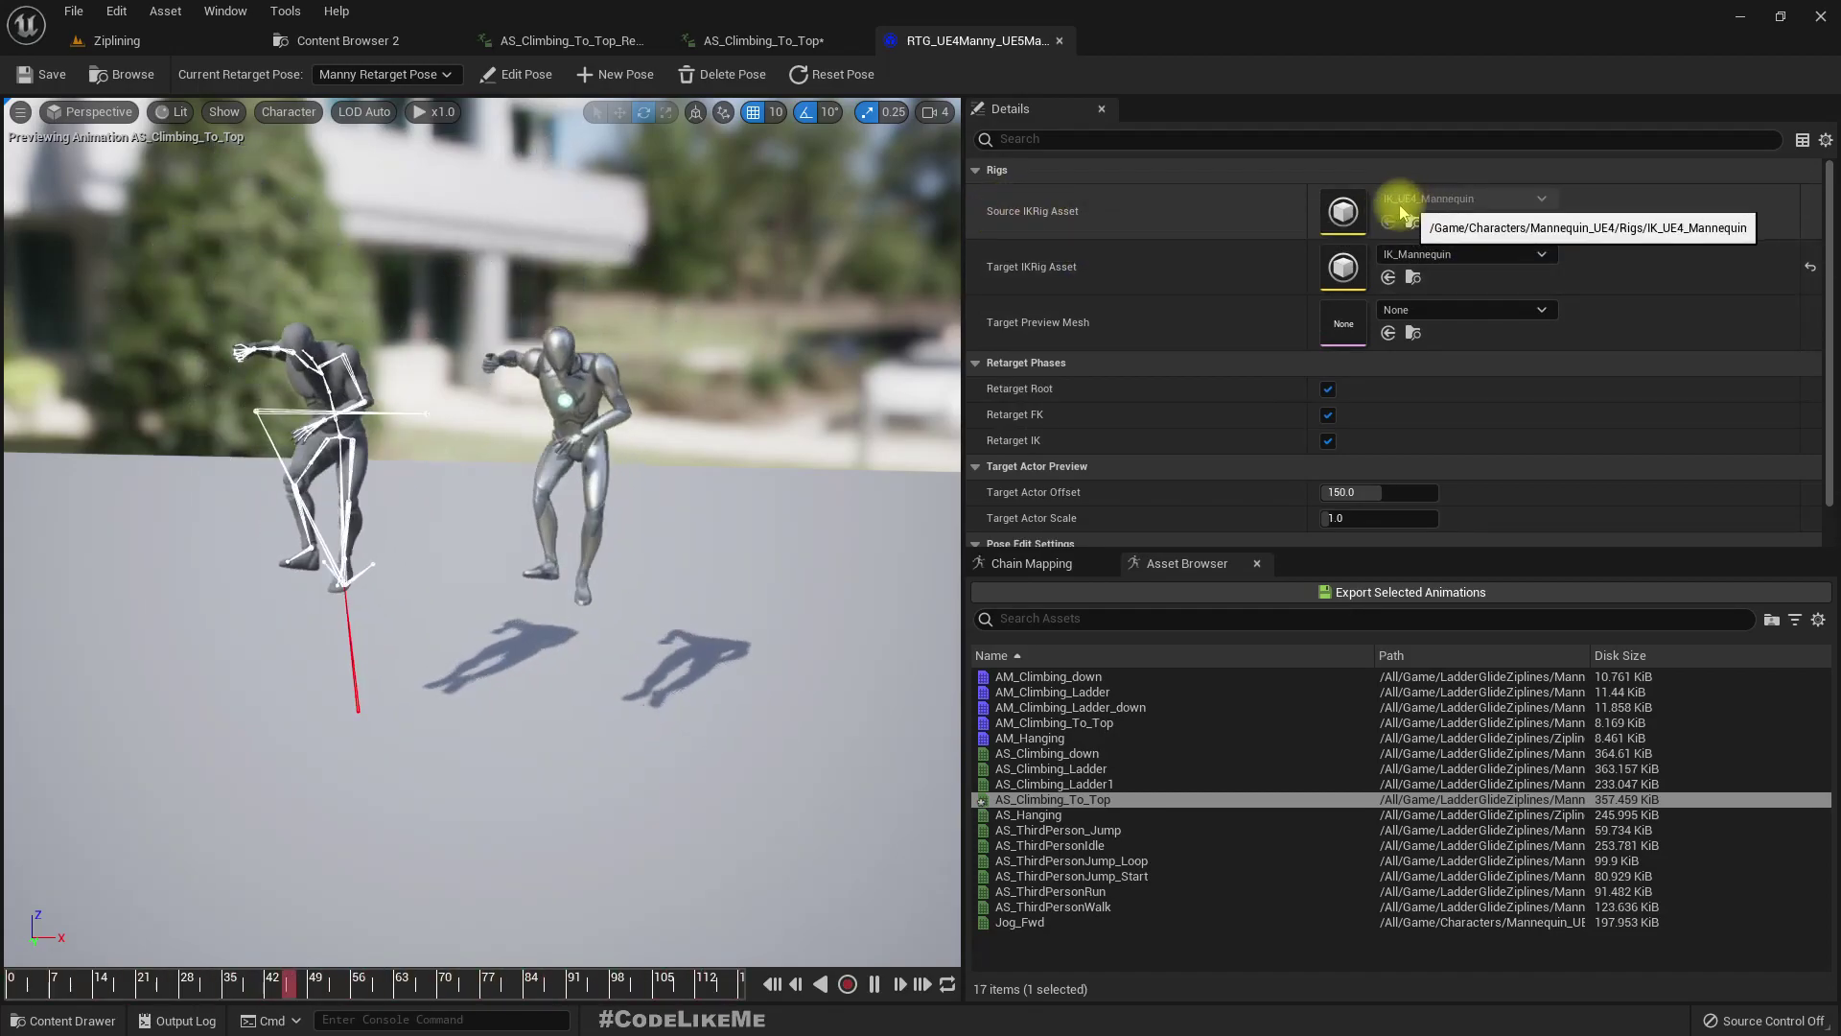
Make root the retarget root of IK_UE4_Mannequin, then return to RTG_UE4Manny_UE5Manny.
double_click(1341, 212)
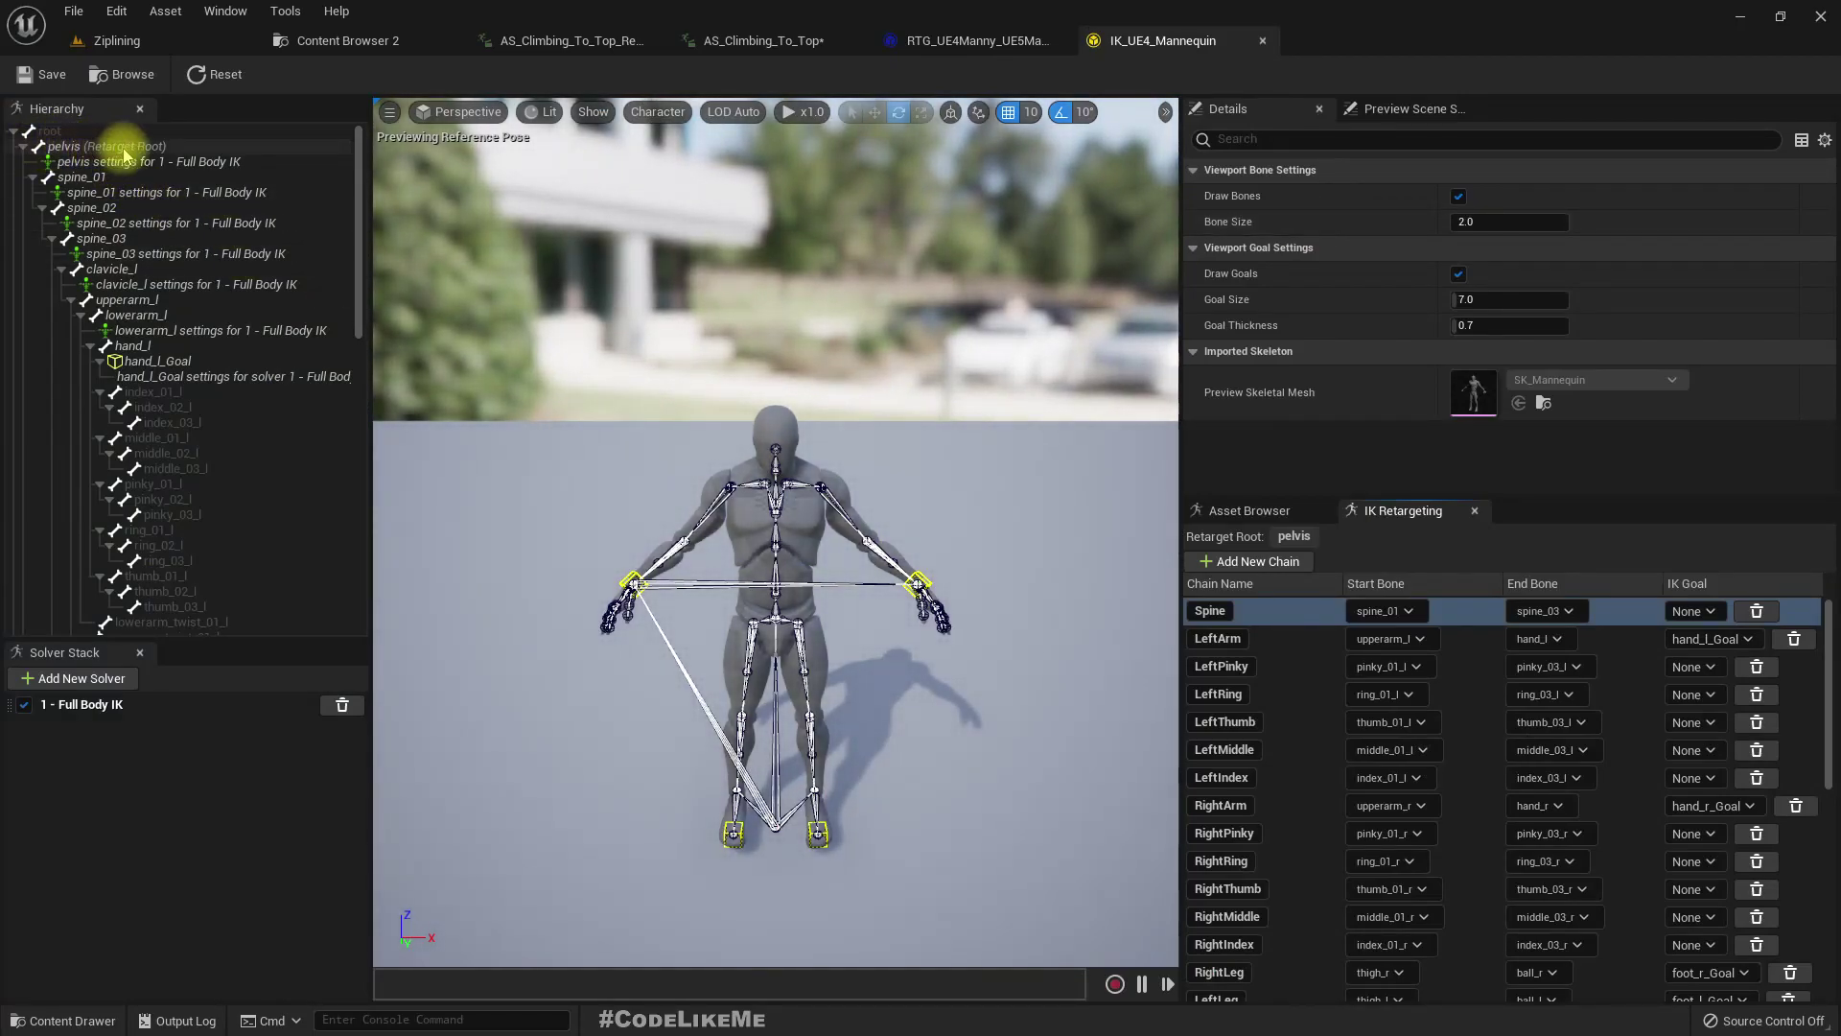
right_click(47, 132)
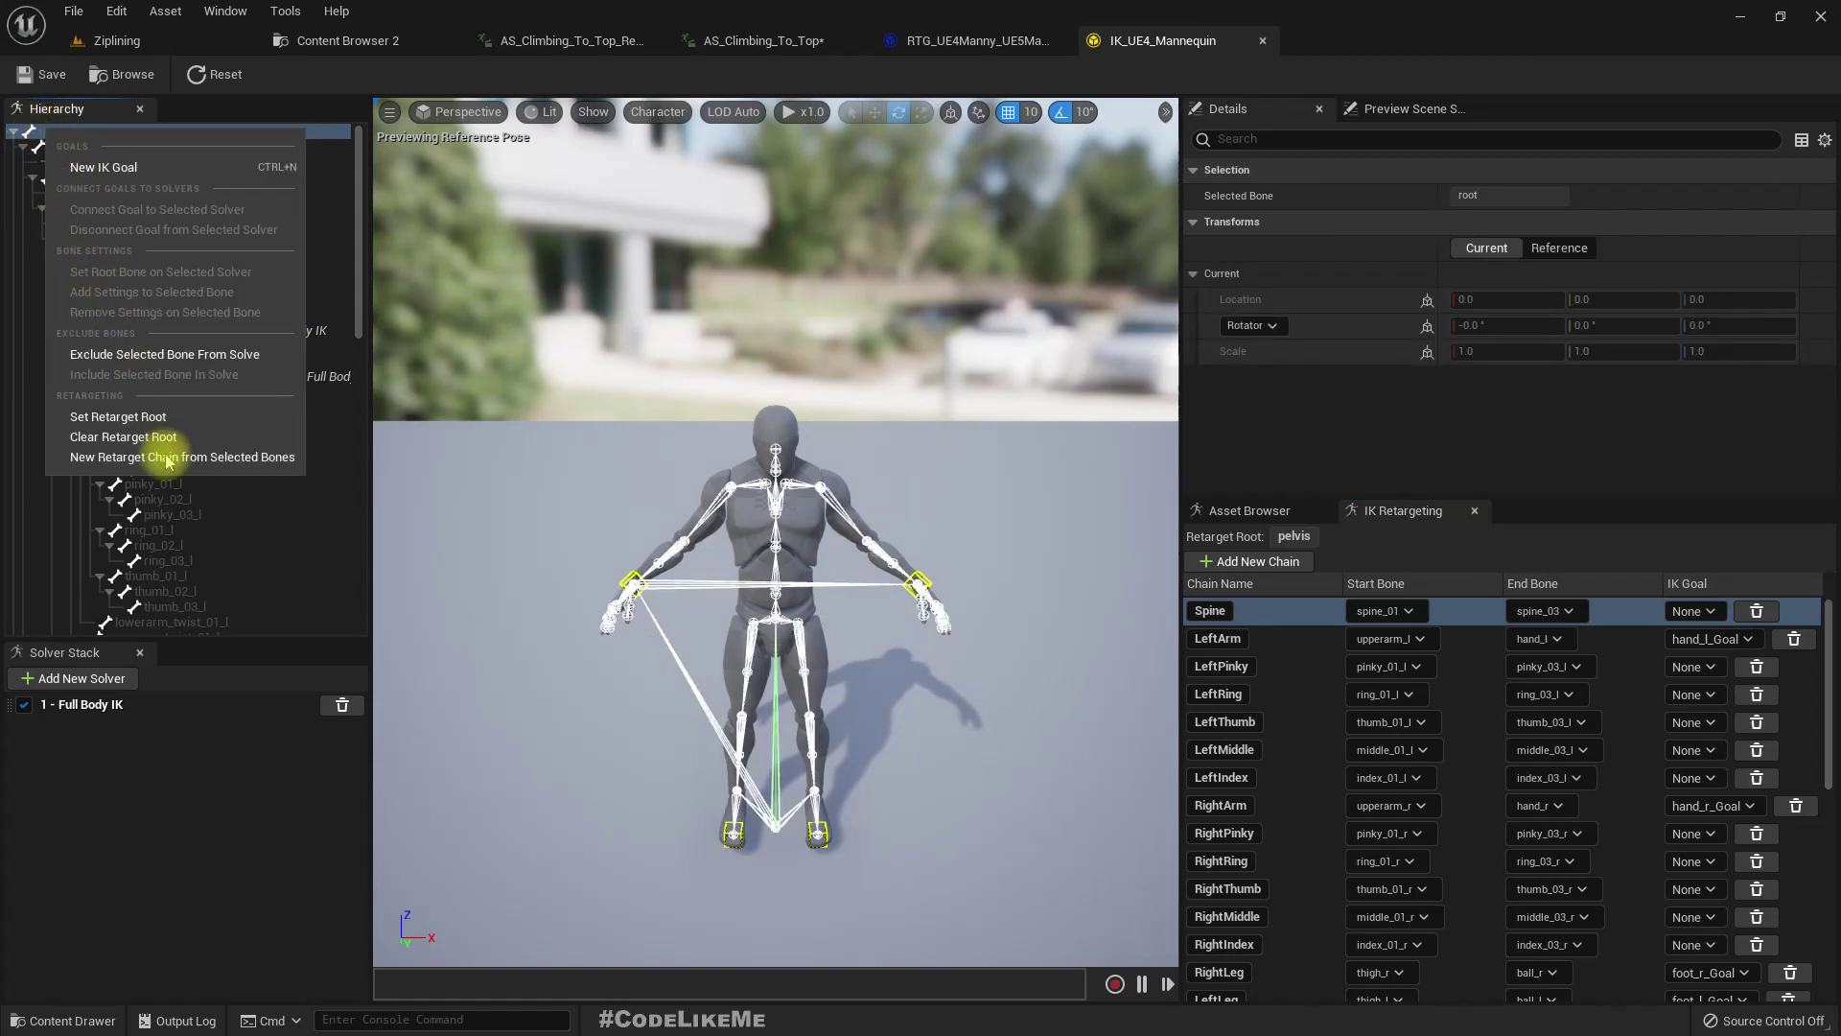
left_click(128, 418)
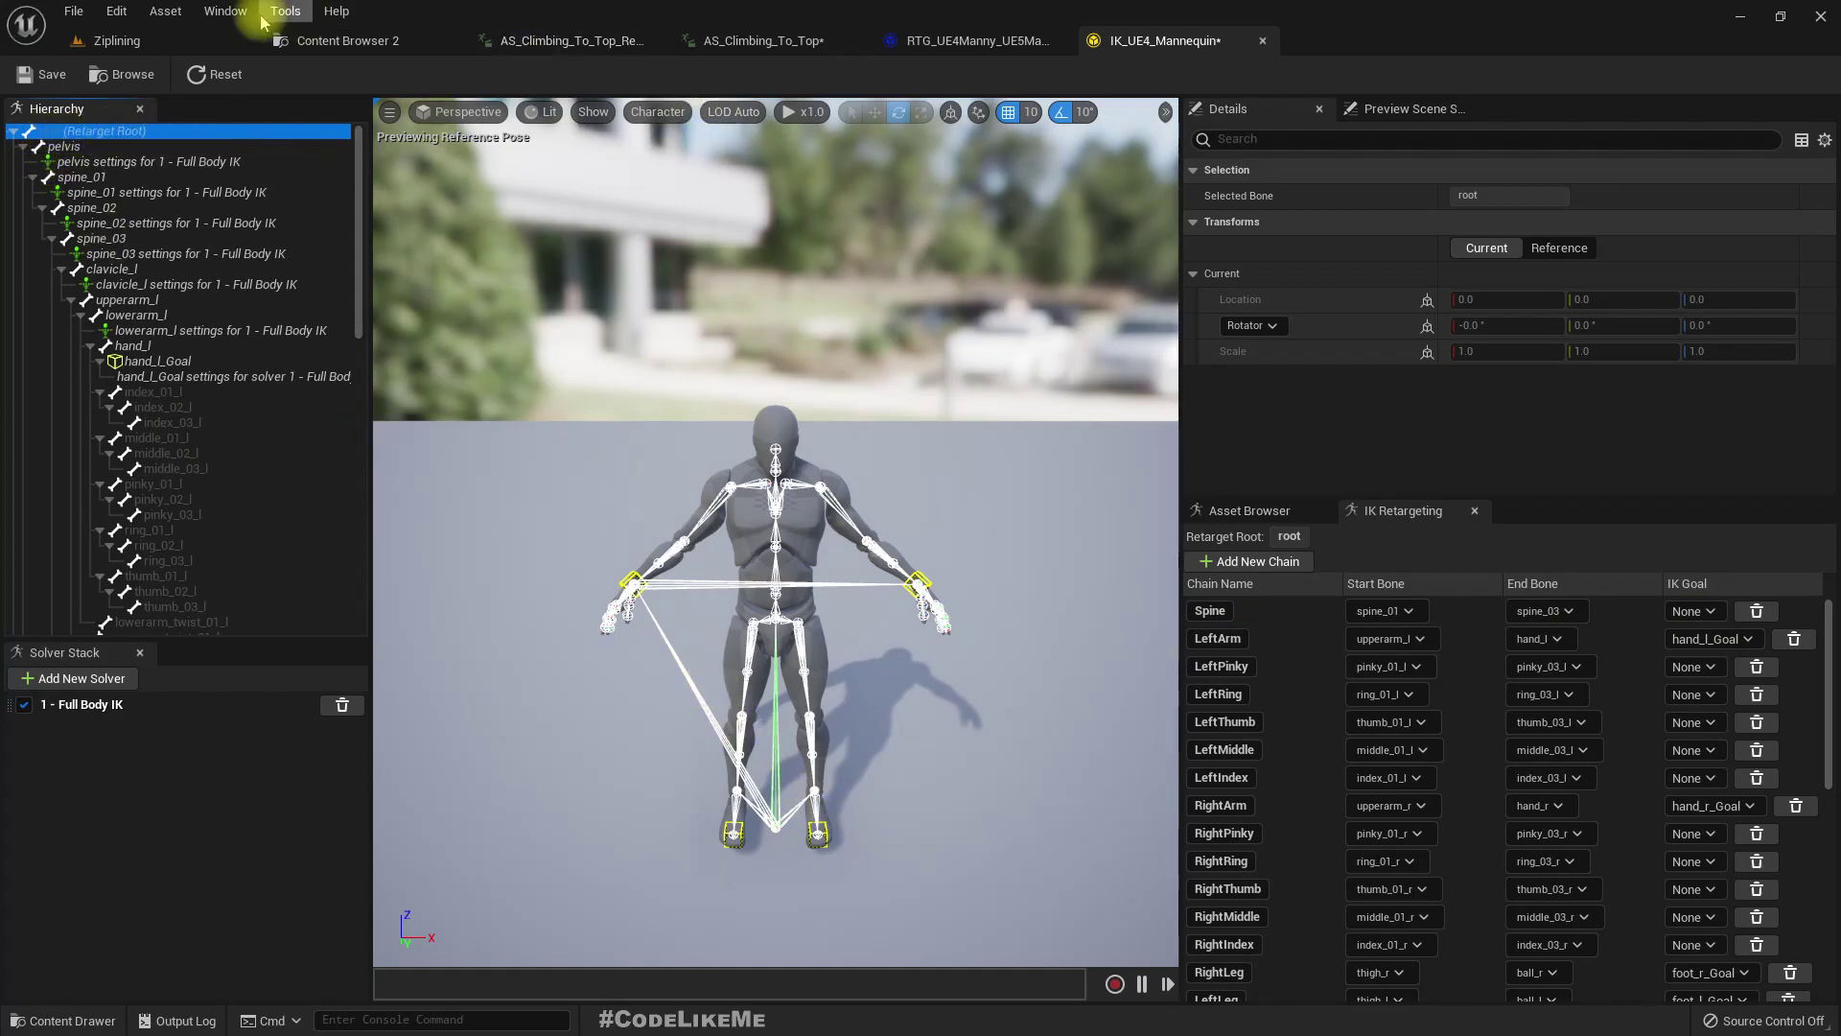
left_click(978, 41)
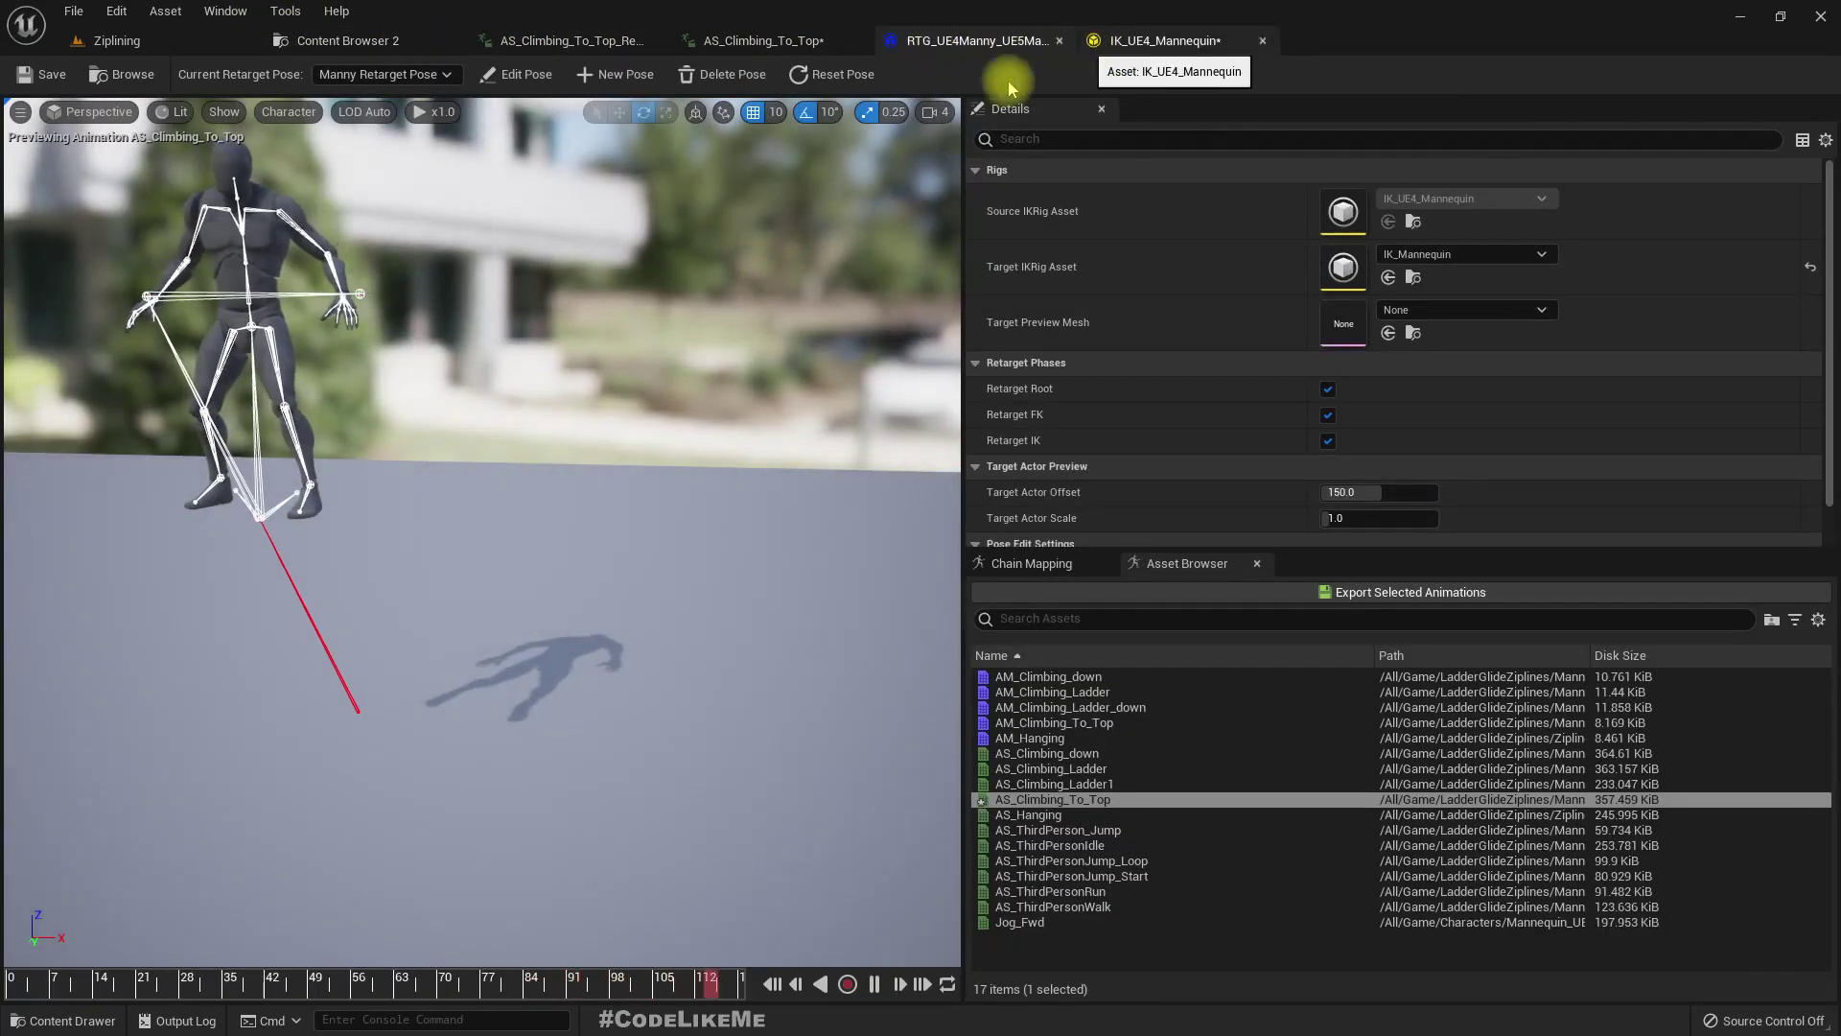
Open IK_Mannequin and set root instead of pelvis as its retarget root, then return to the retargeter.
left_click_drag(597, 638, 749, 633)
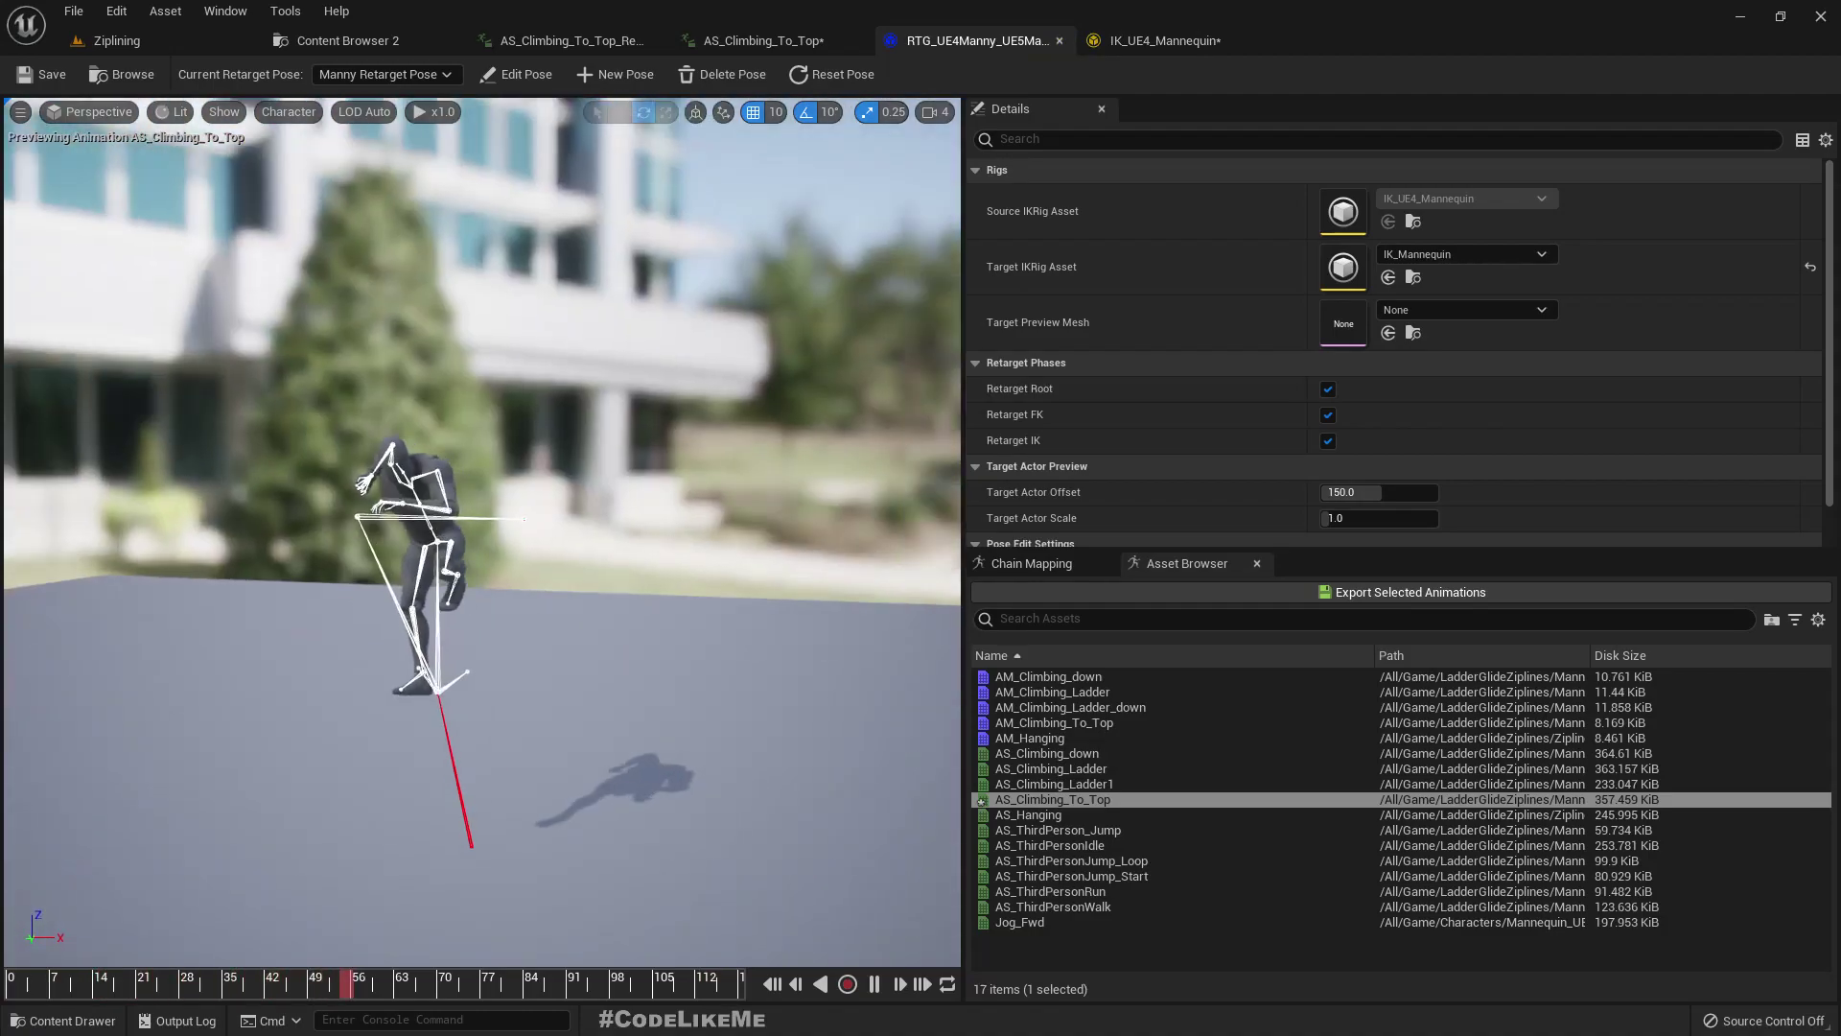
double_click(1342, 268)
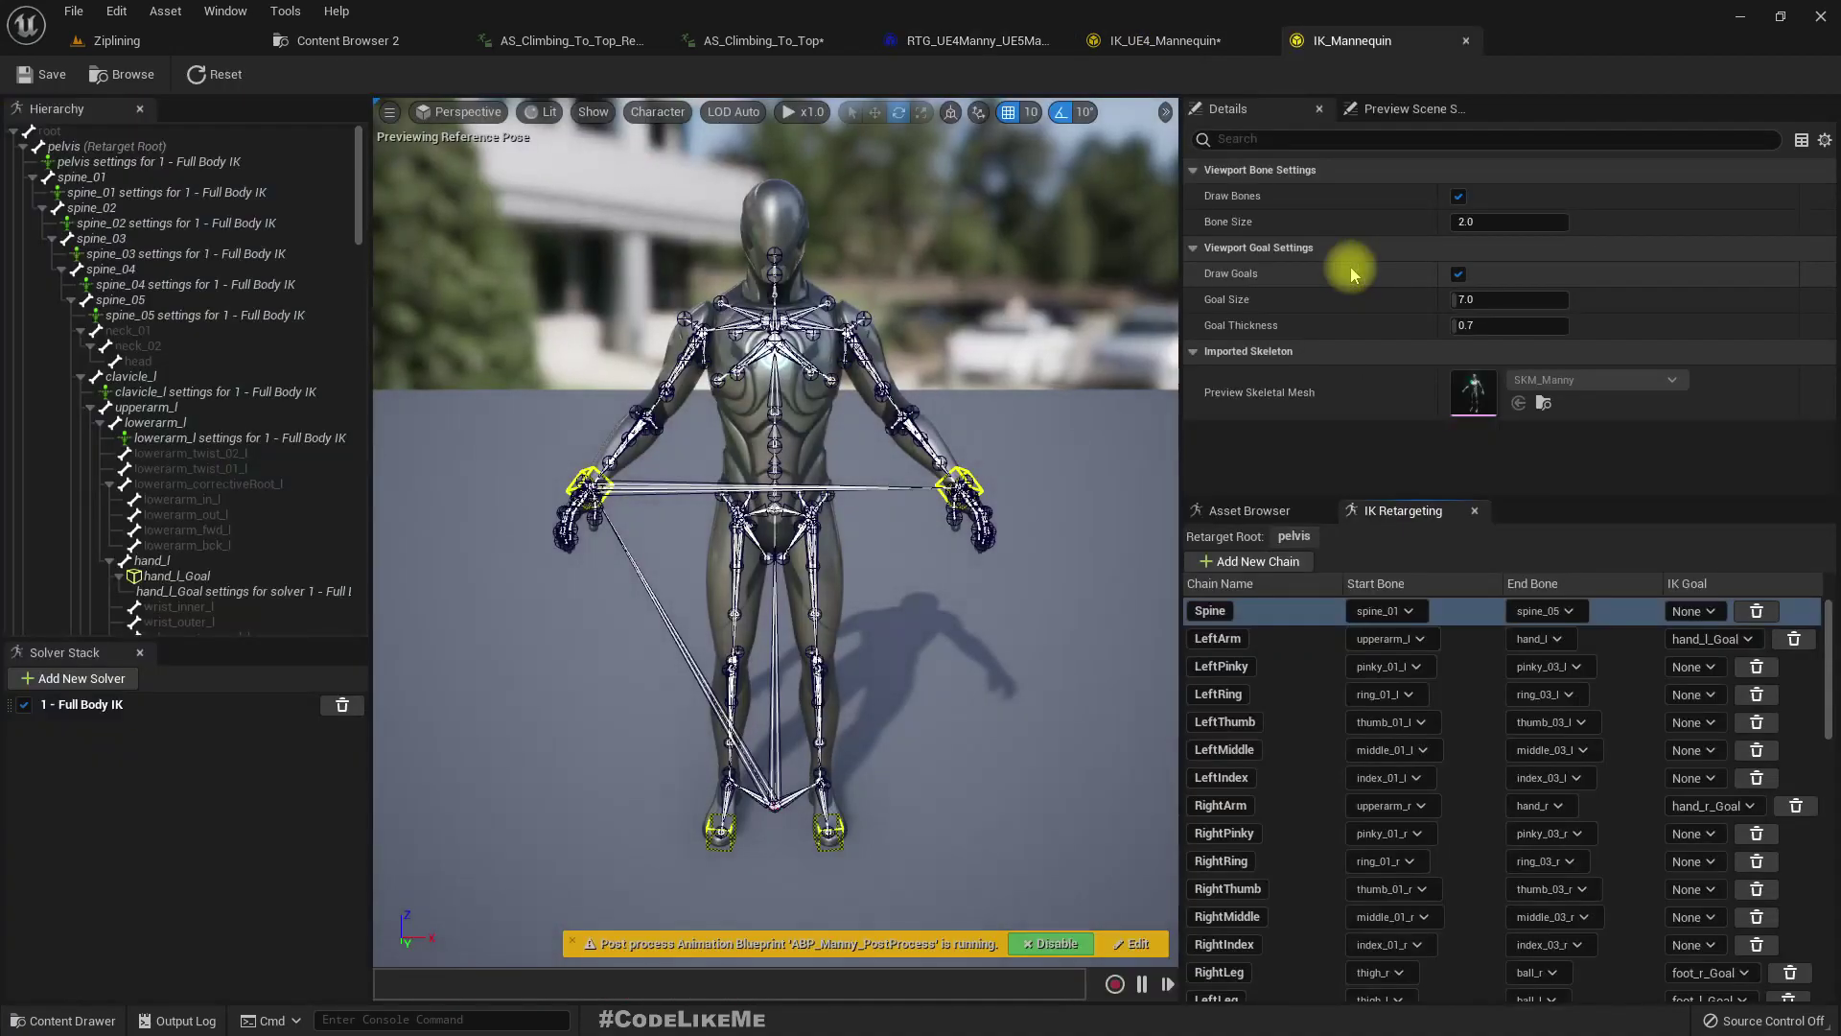
right_click(42, 135)
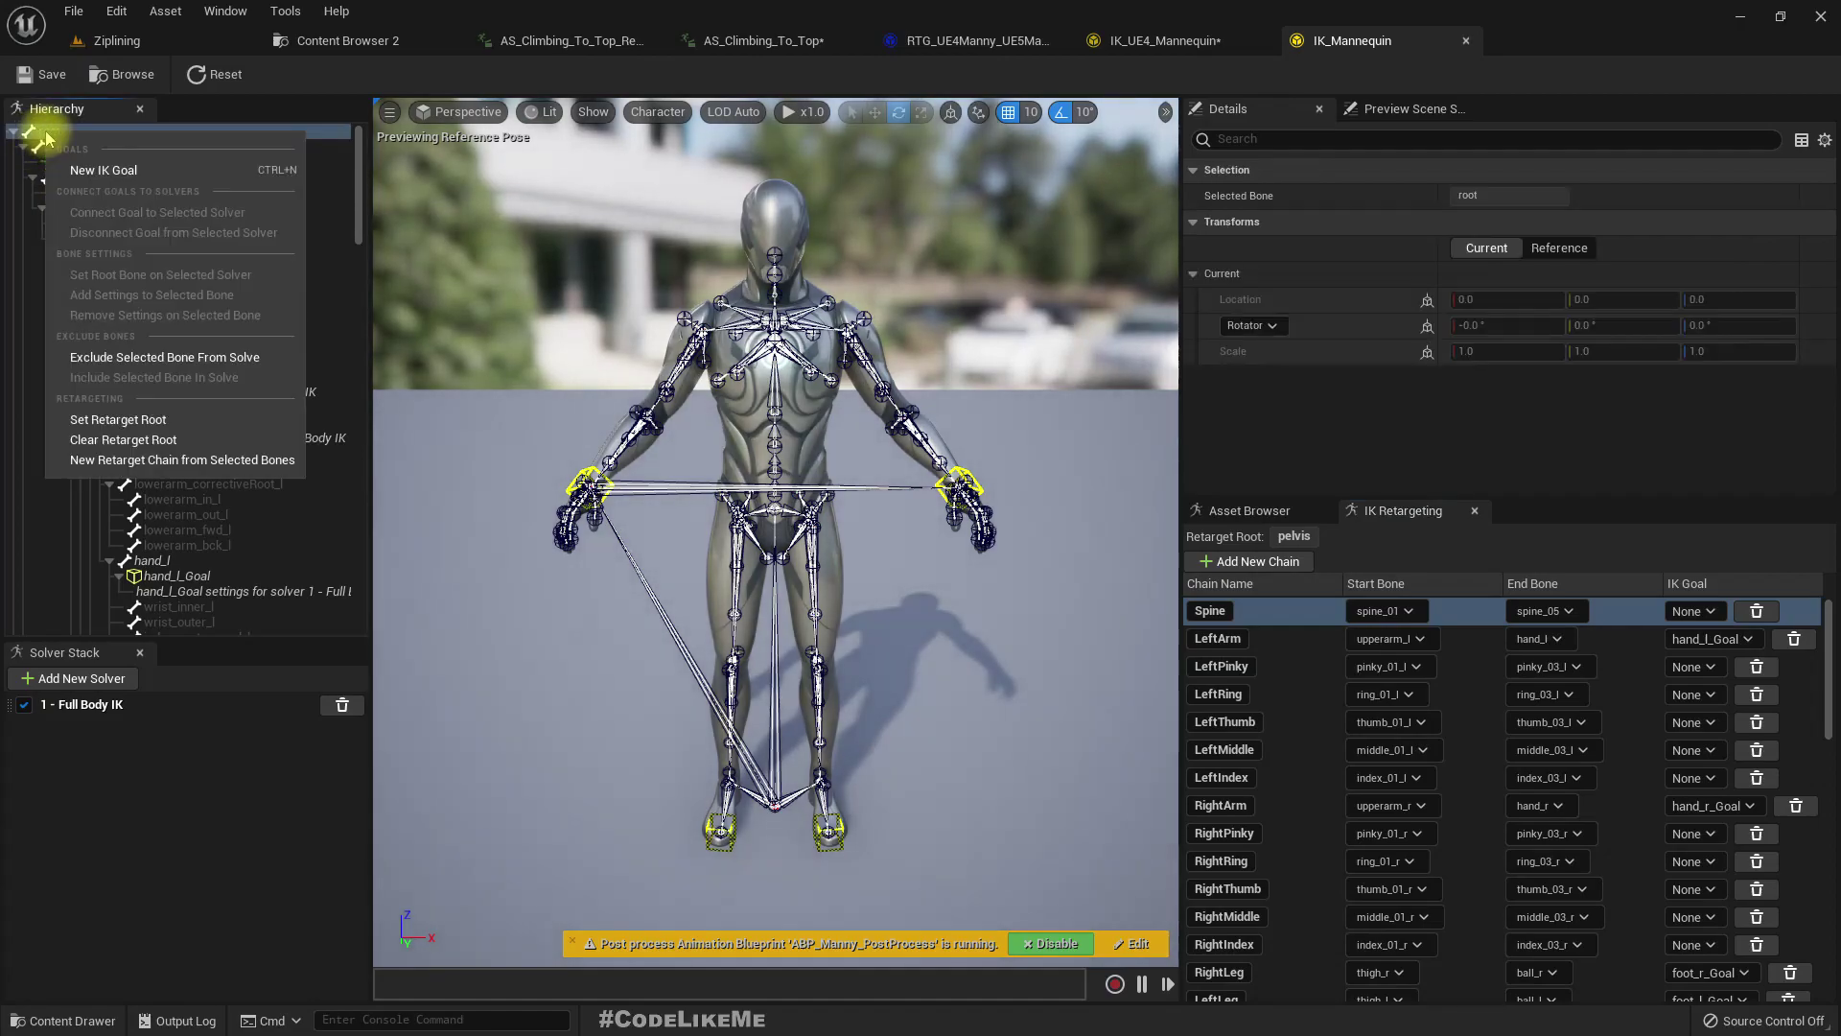
left_click(128, 424)
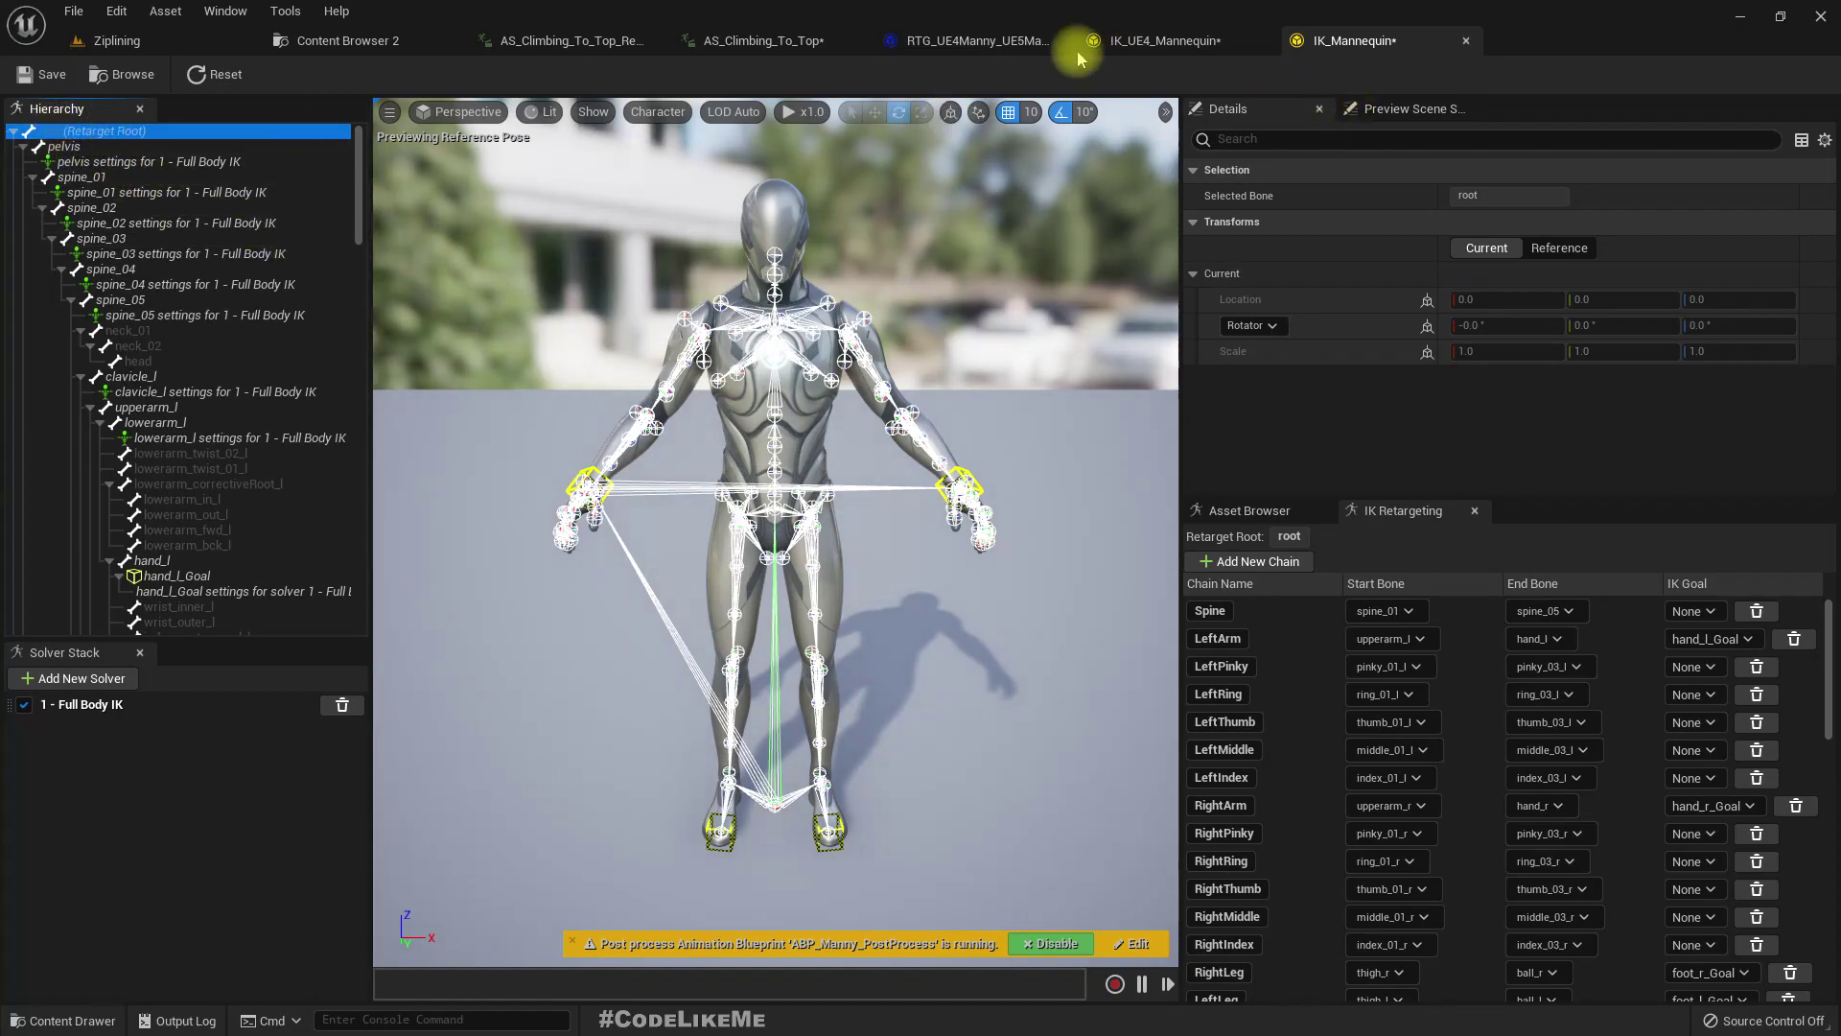
left_click(994, 40)
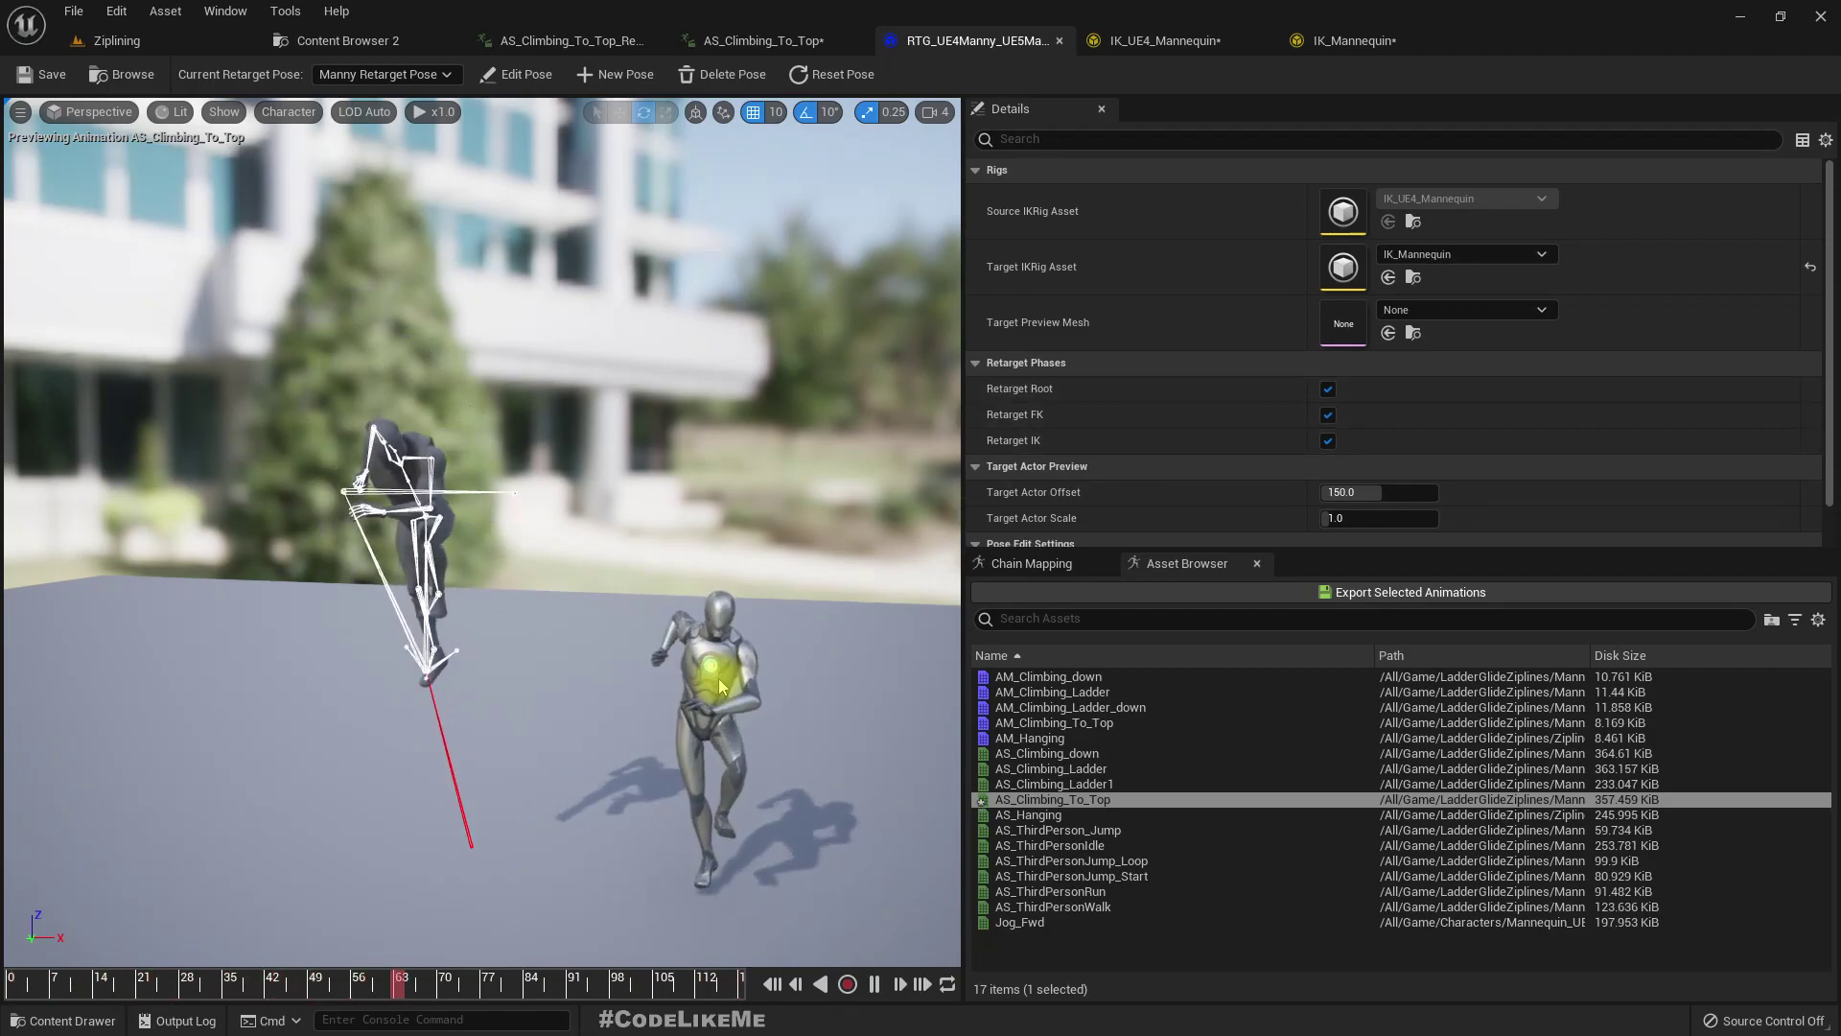
scroll(1346, 379, "down", 1)
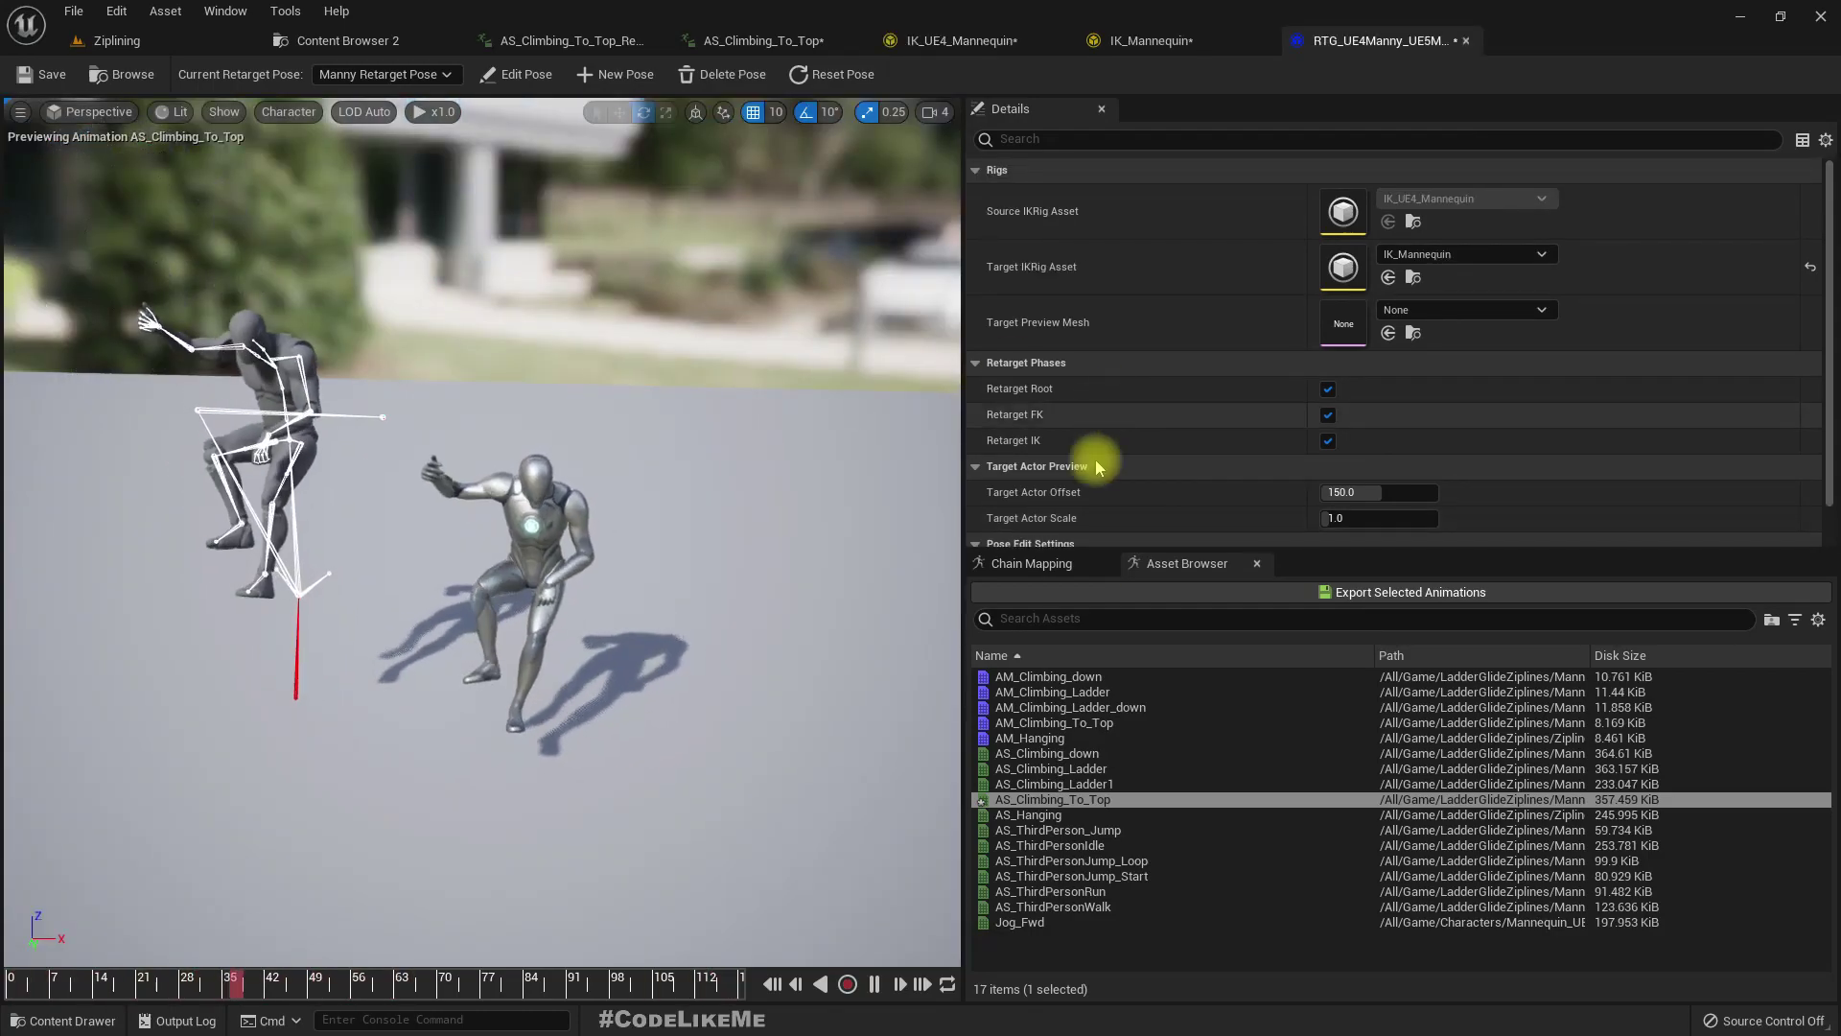
Set the Root chain's FK translation mode to Globally Scaled in Chain Mapping.
left_click(1024, 562)
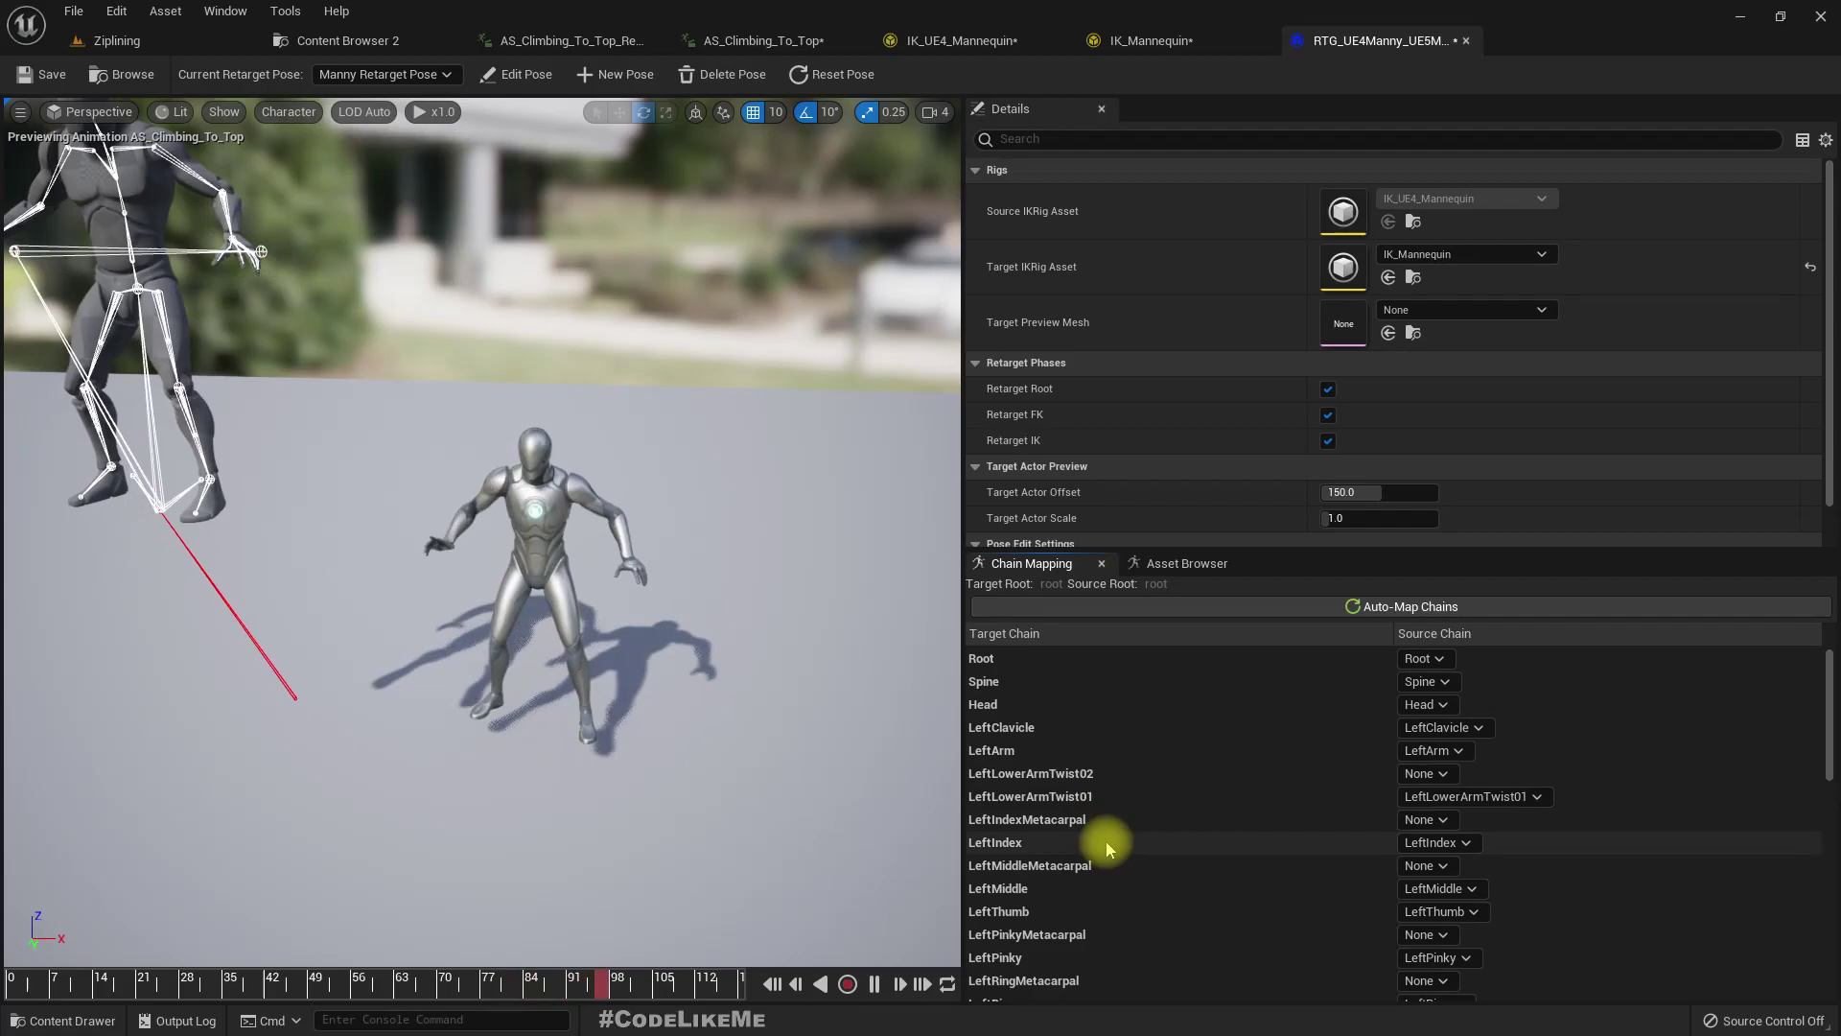
left_click(1025, 663)
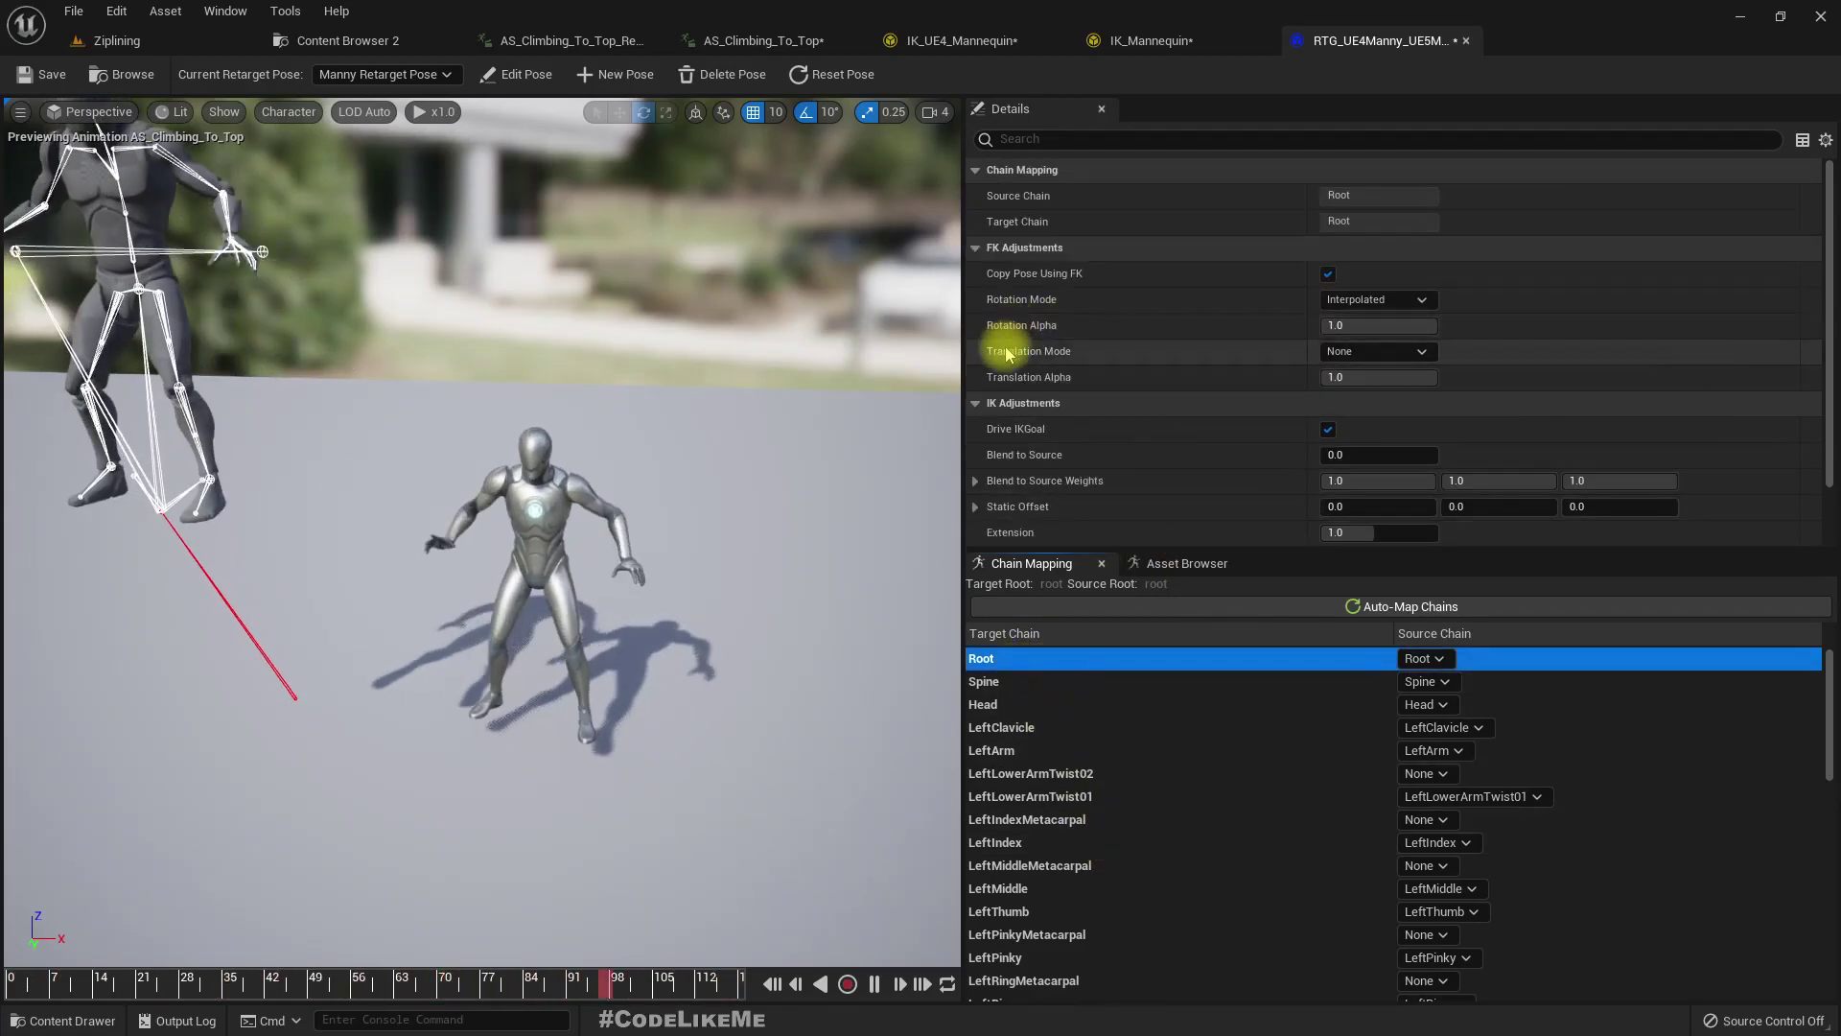
left_click(1371, 353)
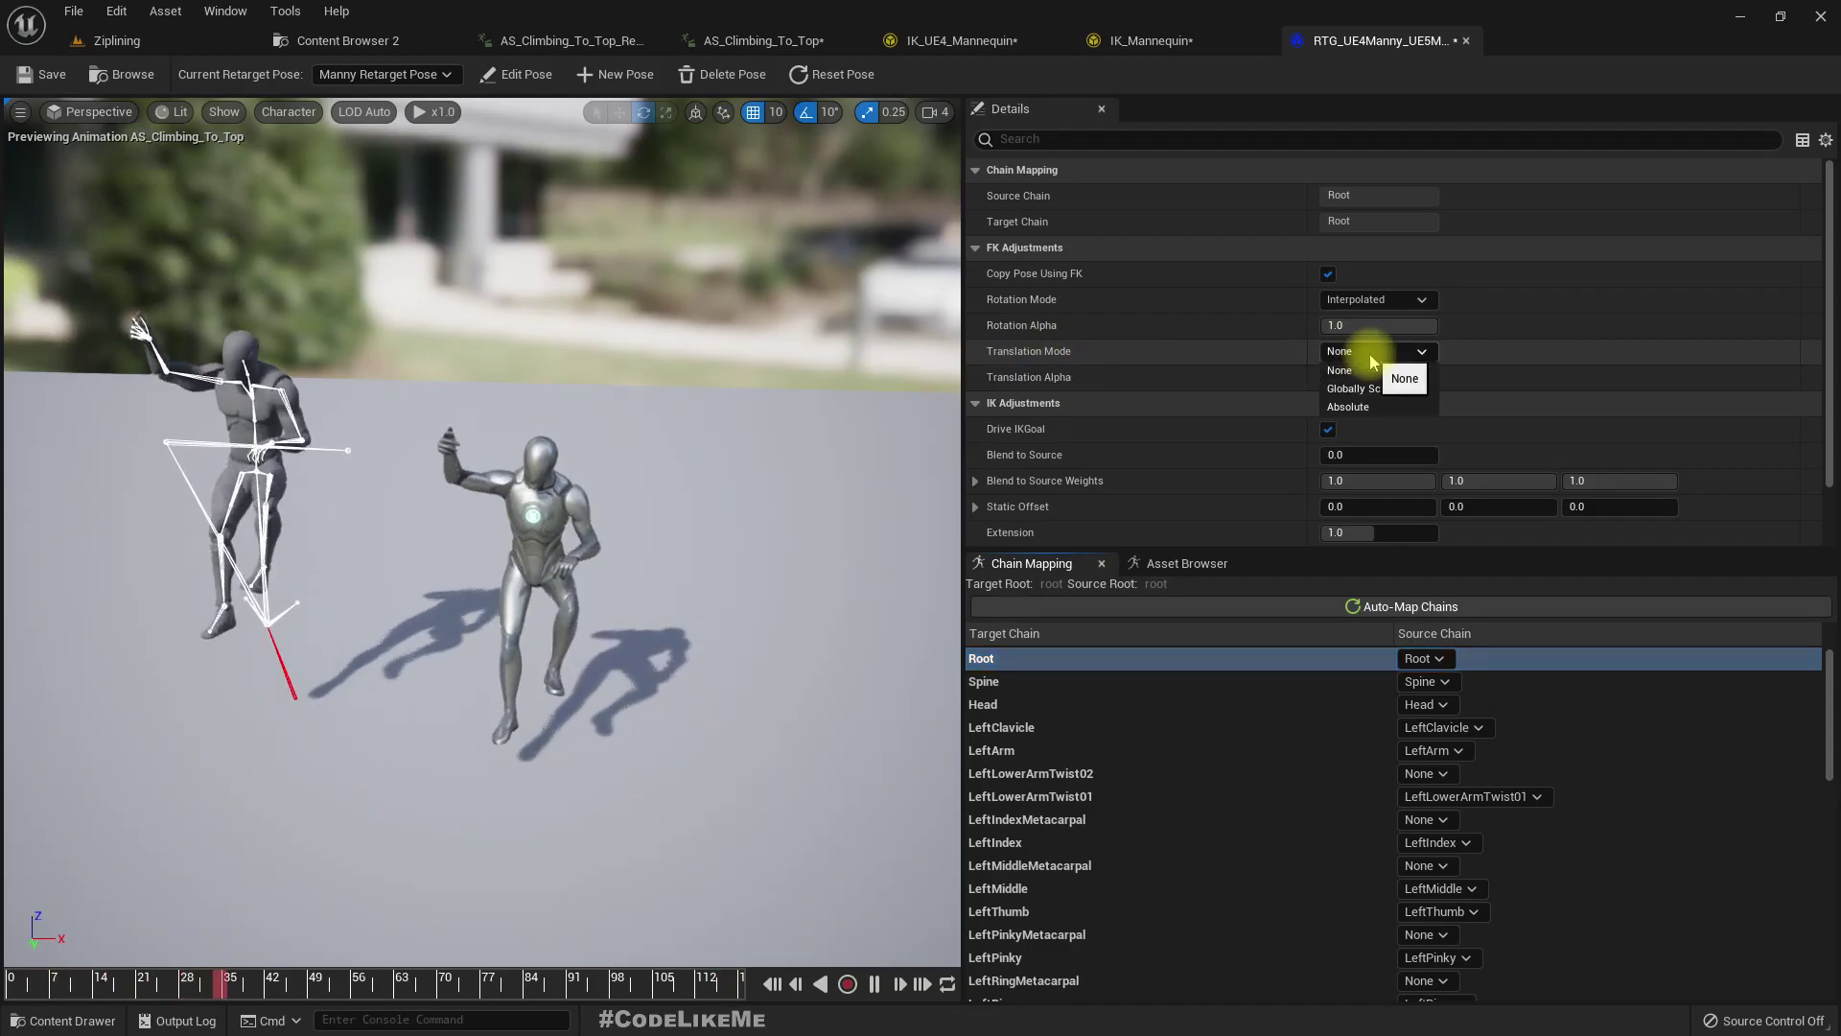
left_click(1385, 390)
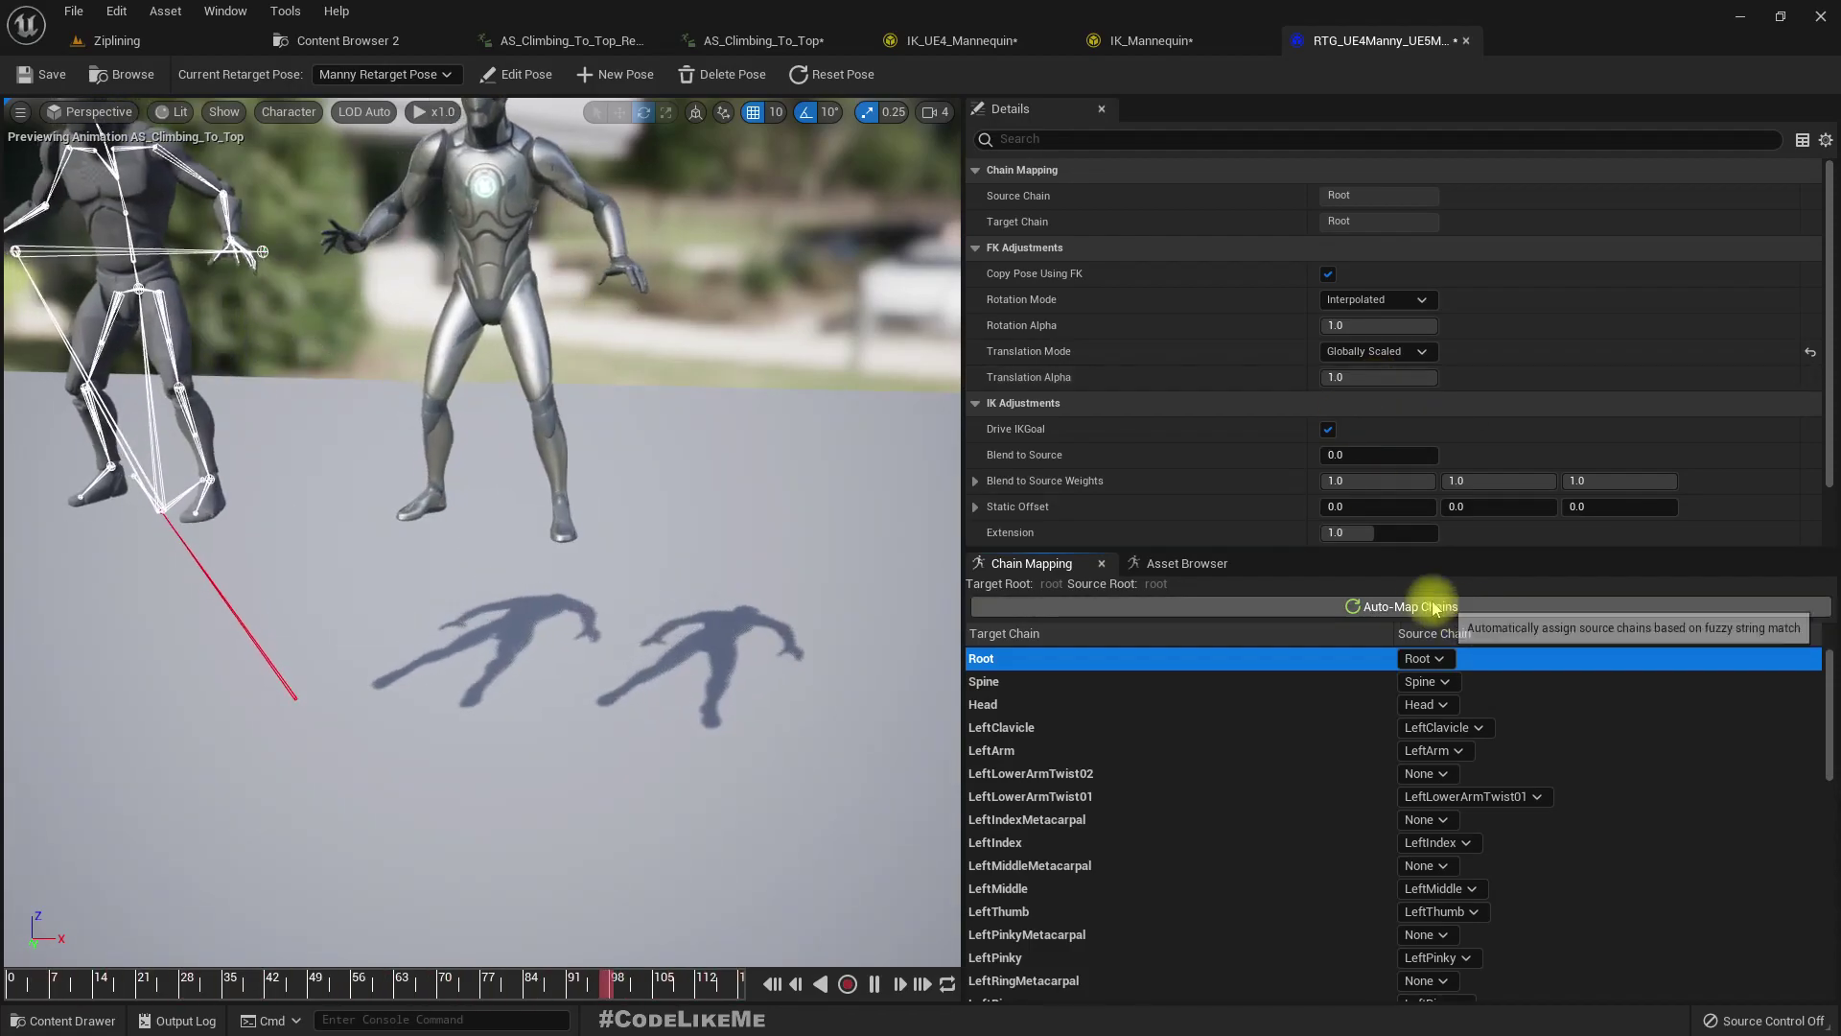
left_click(1188, 562)
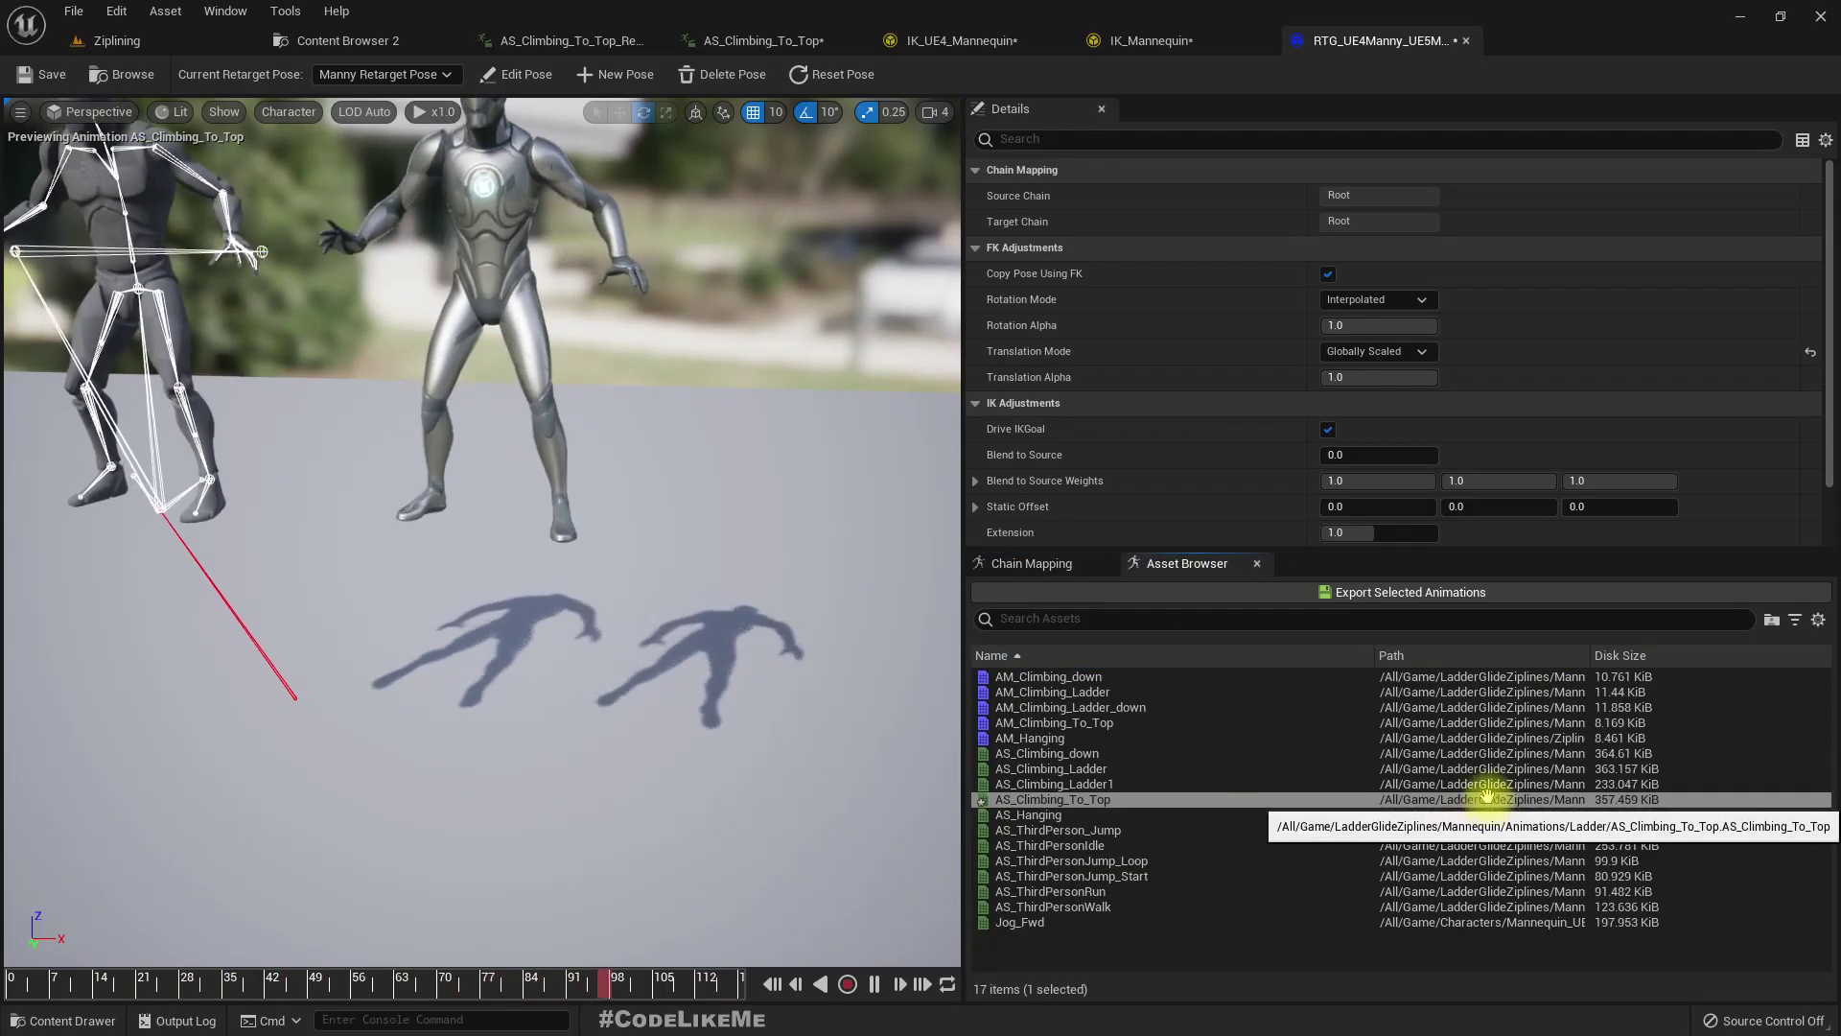
Export the selected animations to the Retarget folder and open AS_Climbing_To_Top_Retargeted1.
left_click(1394, 602)
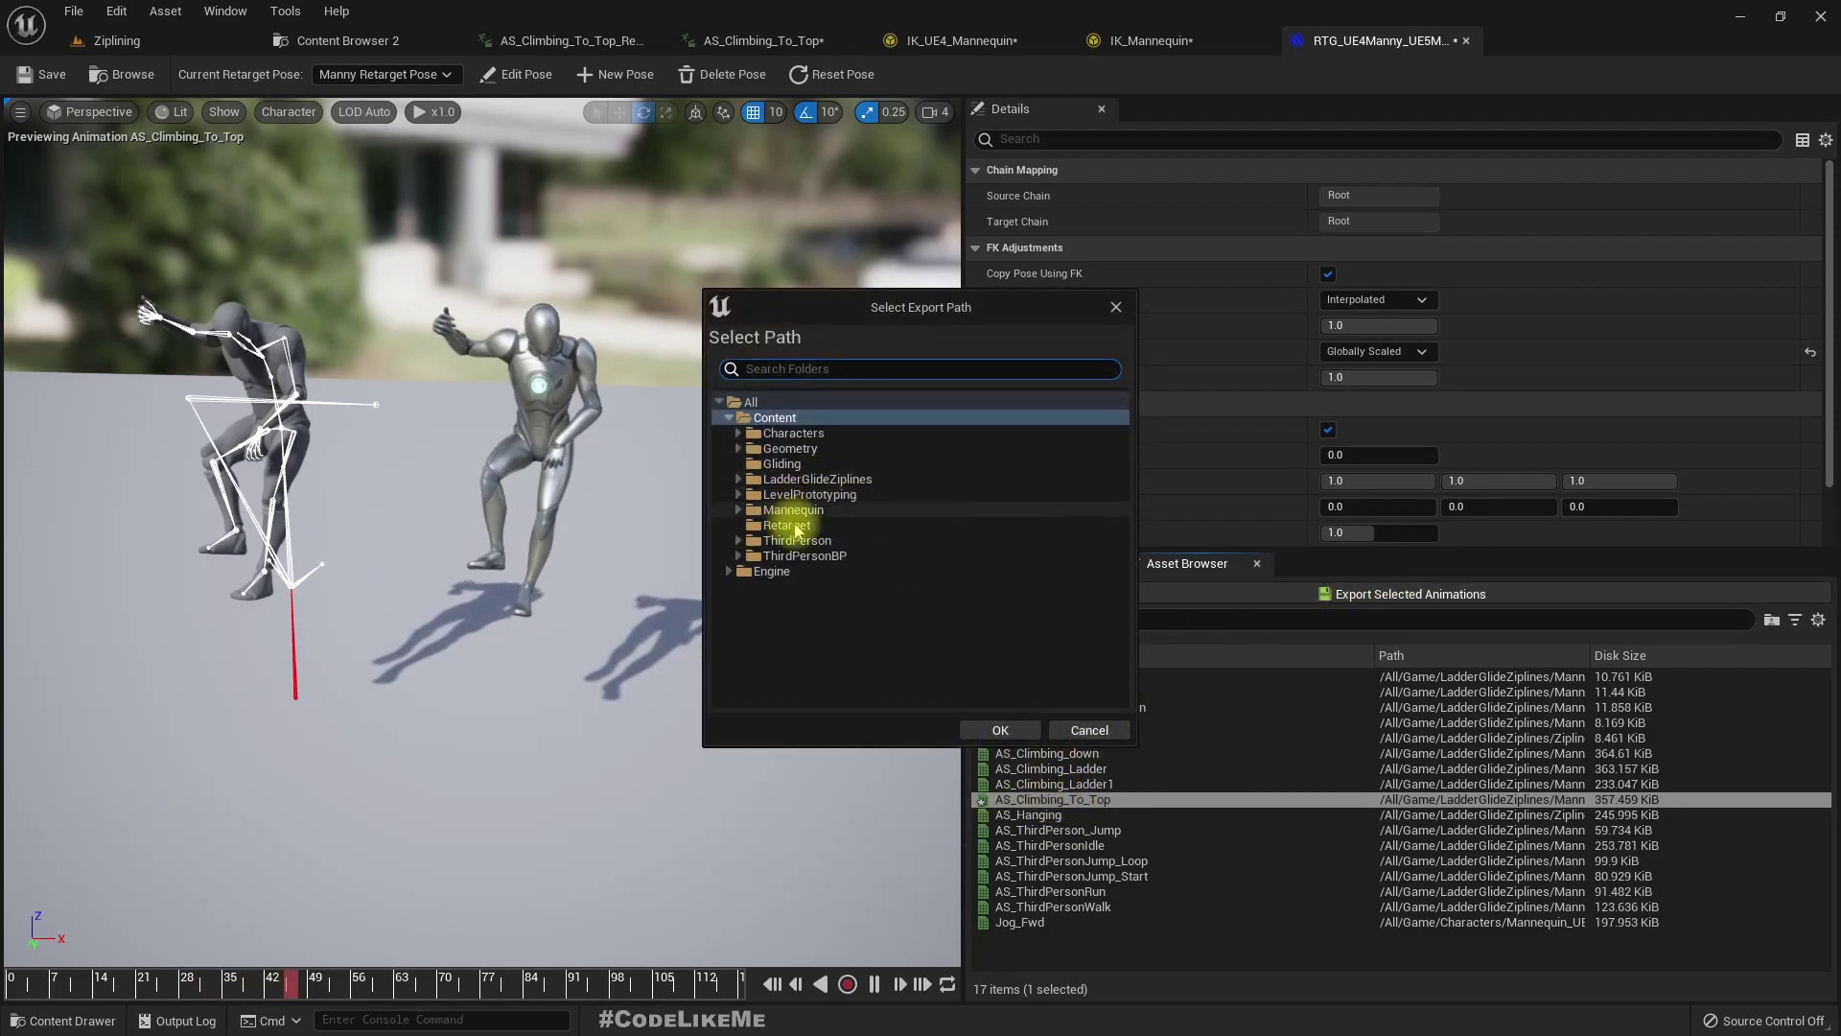
left_click(1002, 731)
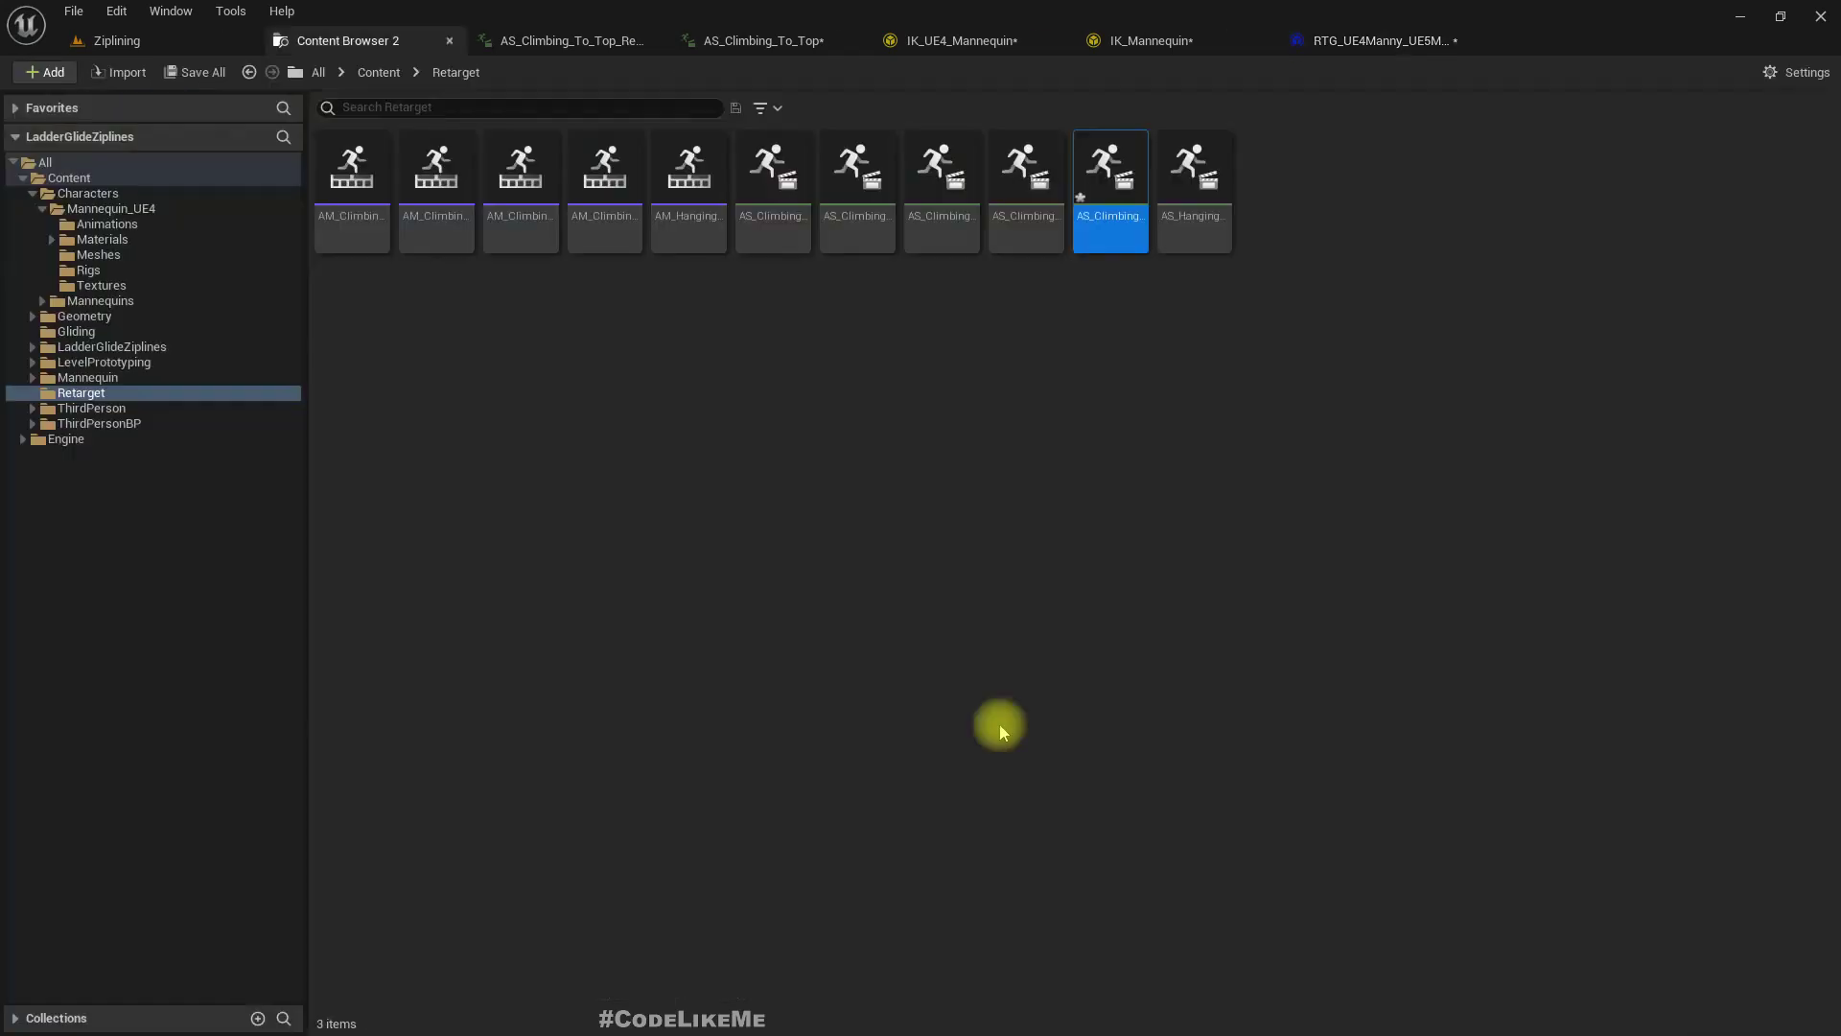
double_click(1116, 166)
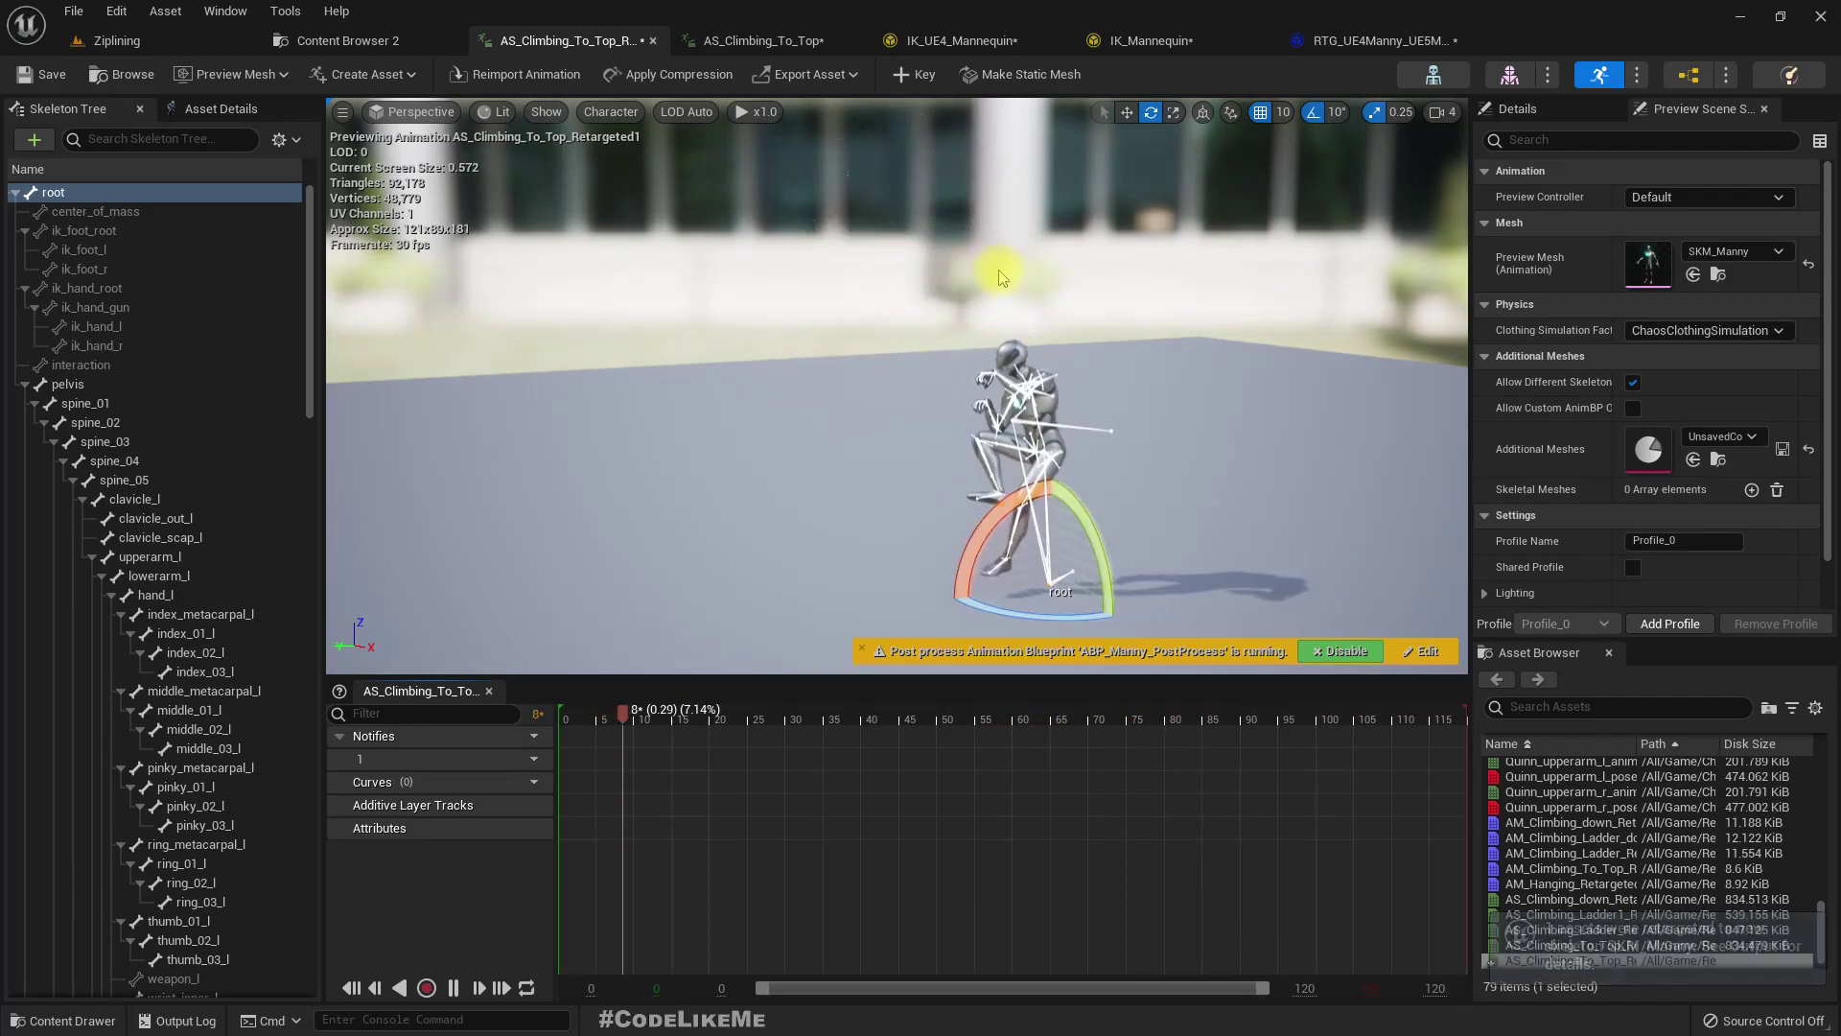
Check EnableRootMotion in the retargeted climb-to-top animation's Asset Details.
left_click(189, 115)
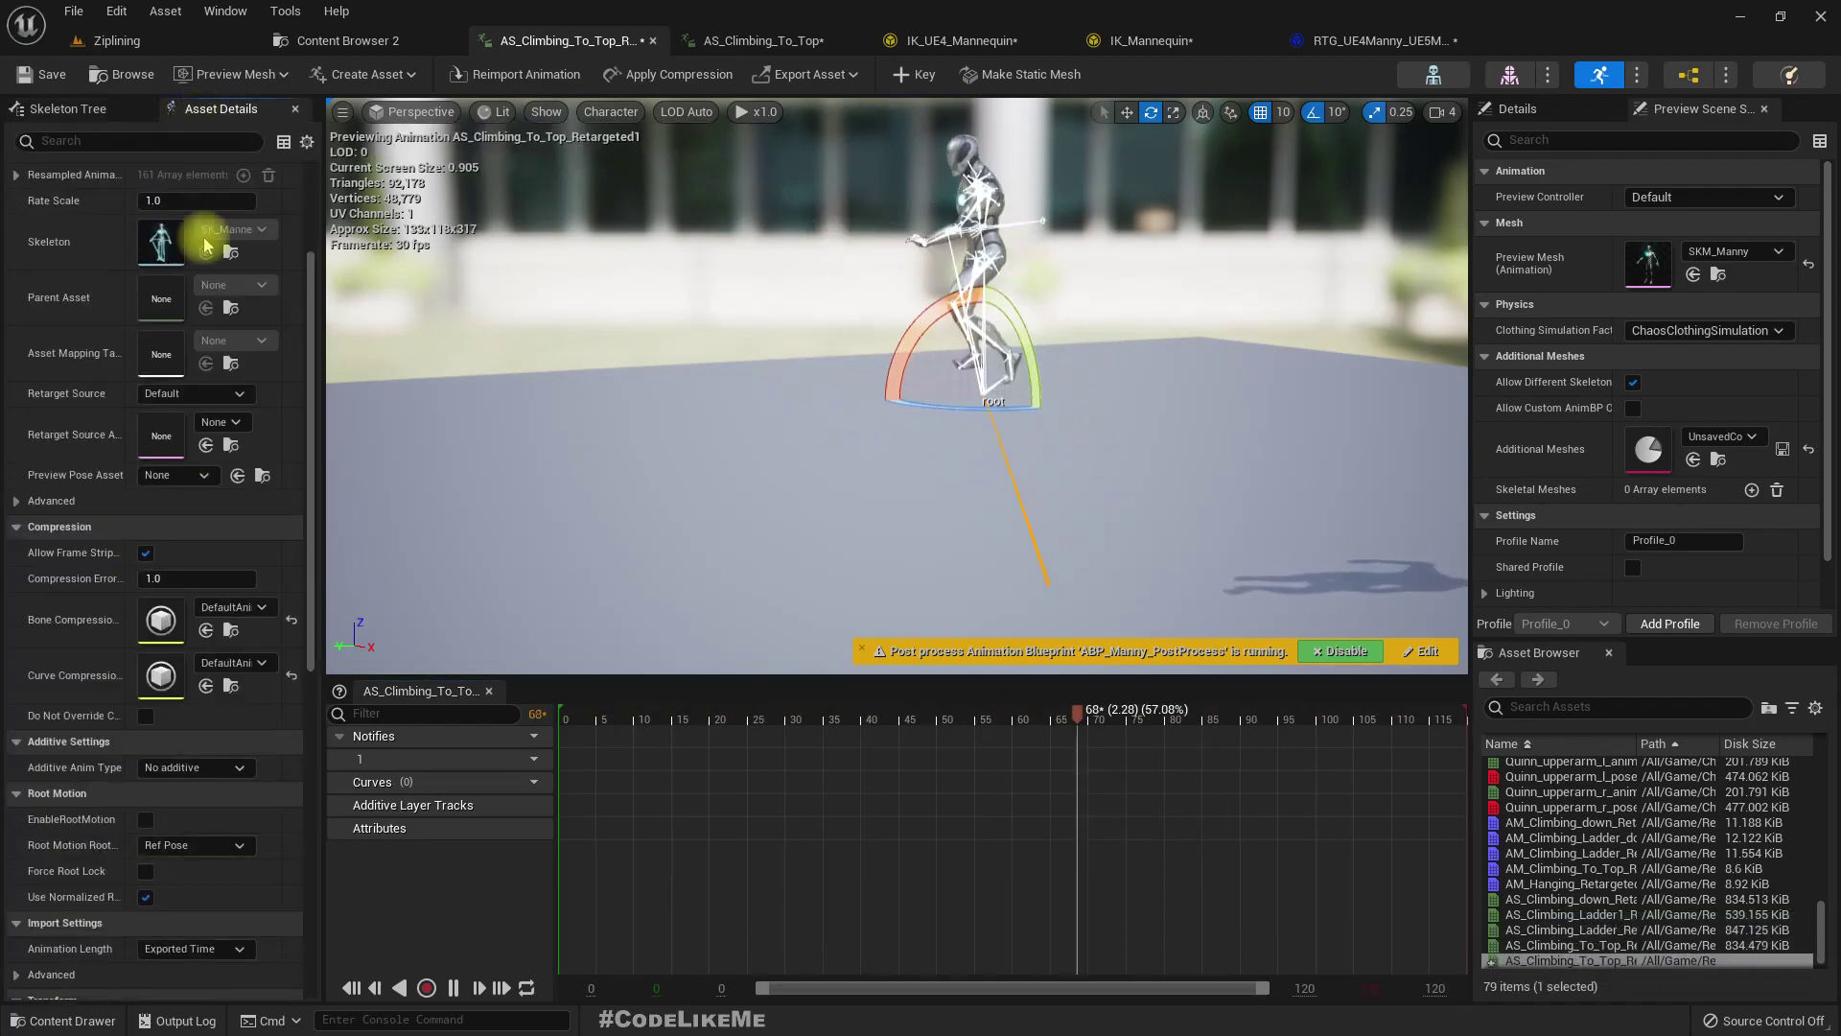
left_click(145, 822)
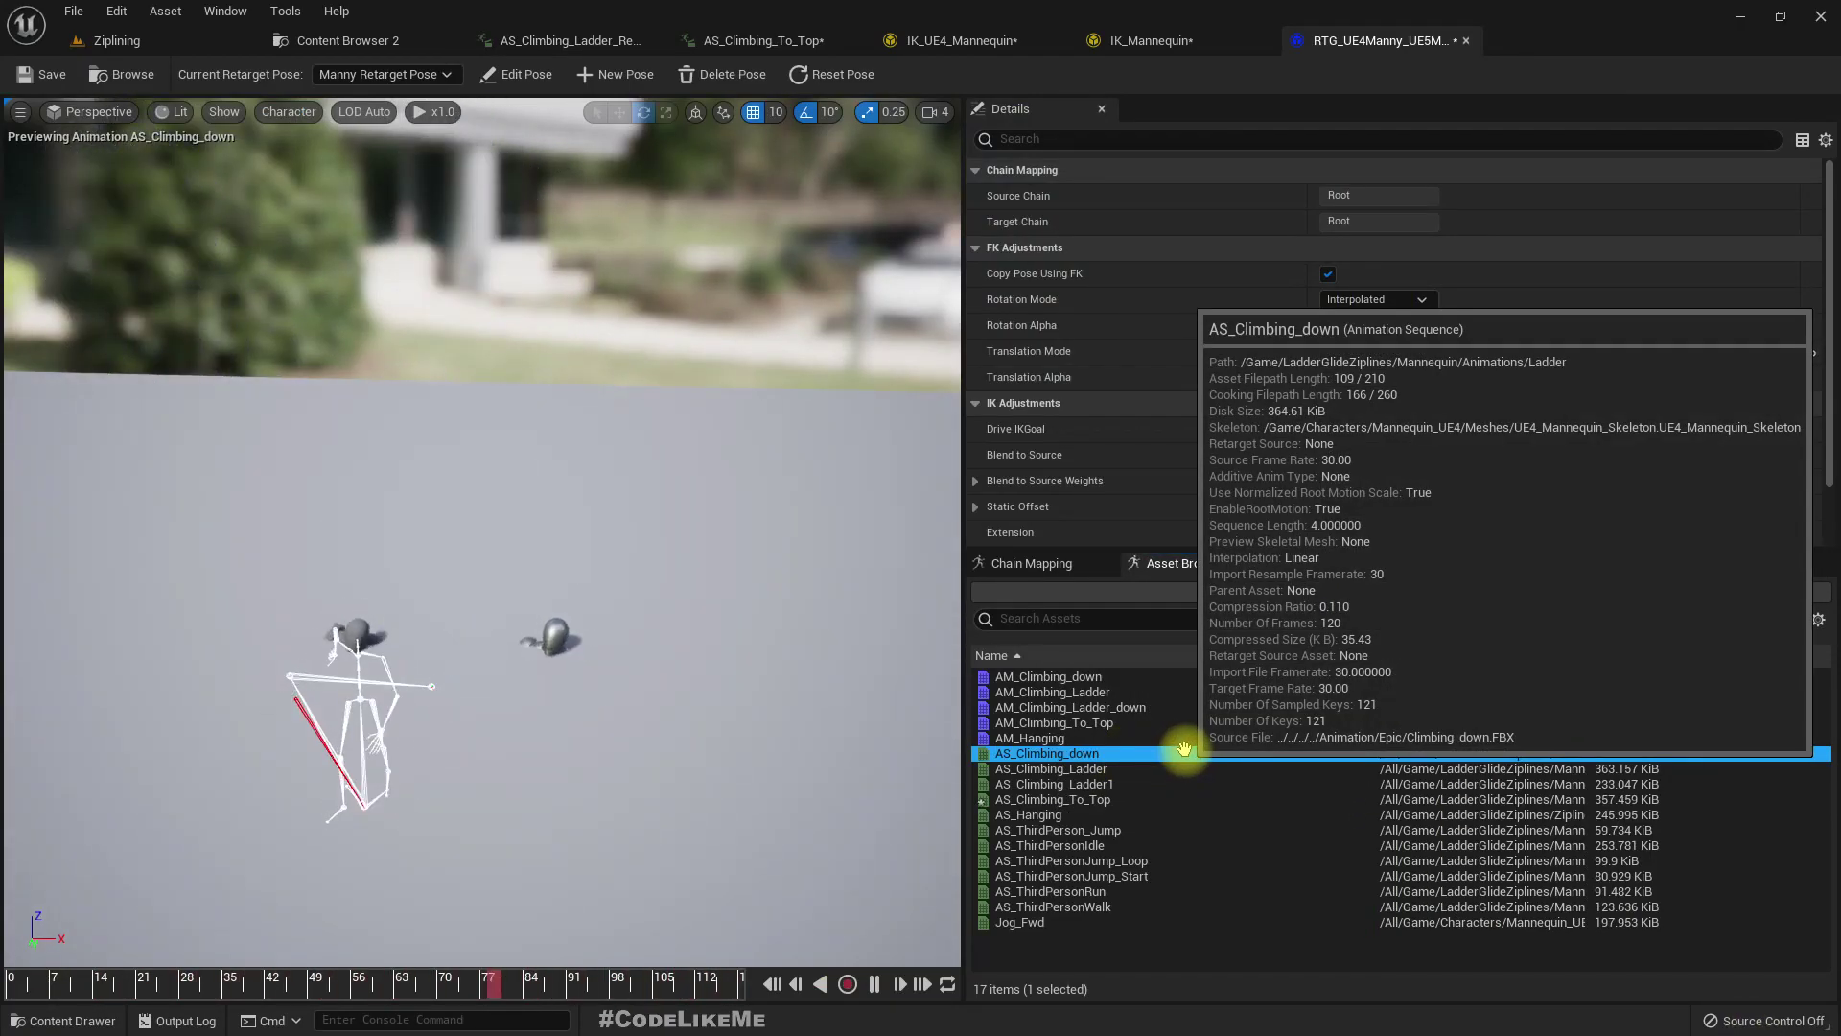
Re-angle the preview, then browse to the UE4 mannequin's Animations folder in the Content Browser.
right_click_drag(576, 576, 576, 433)
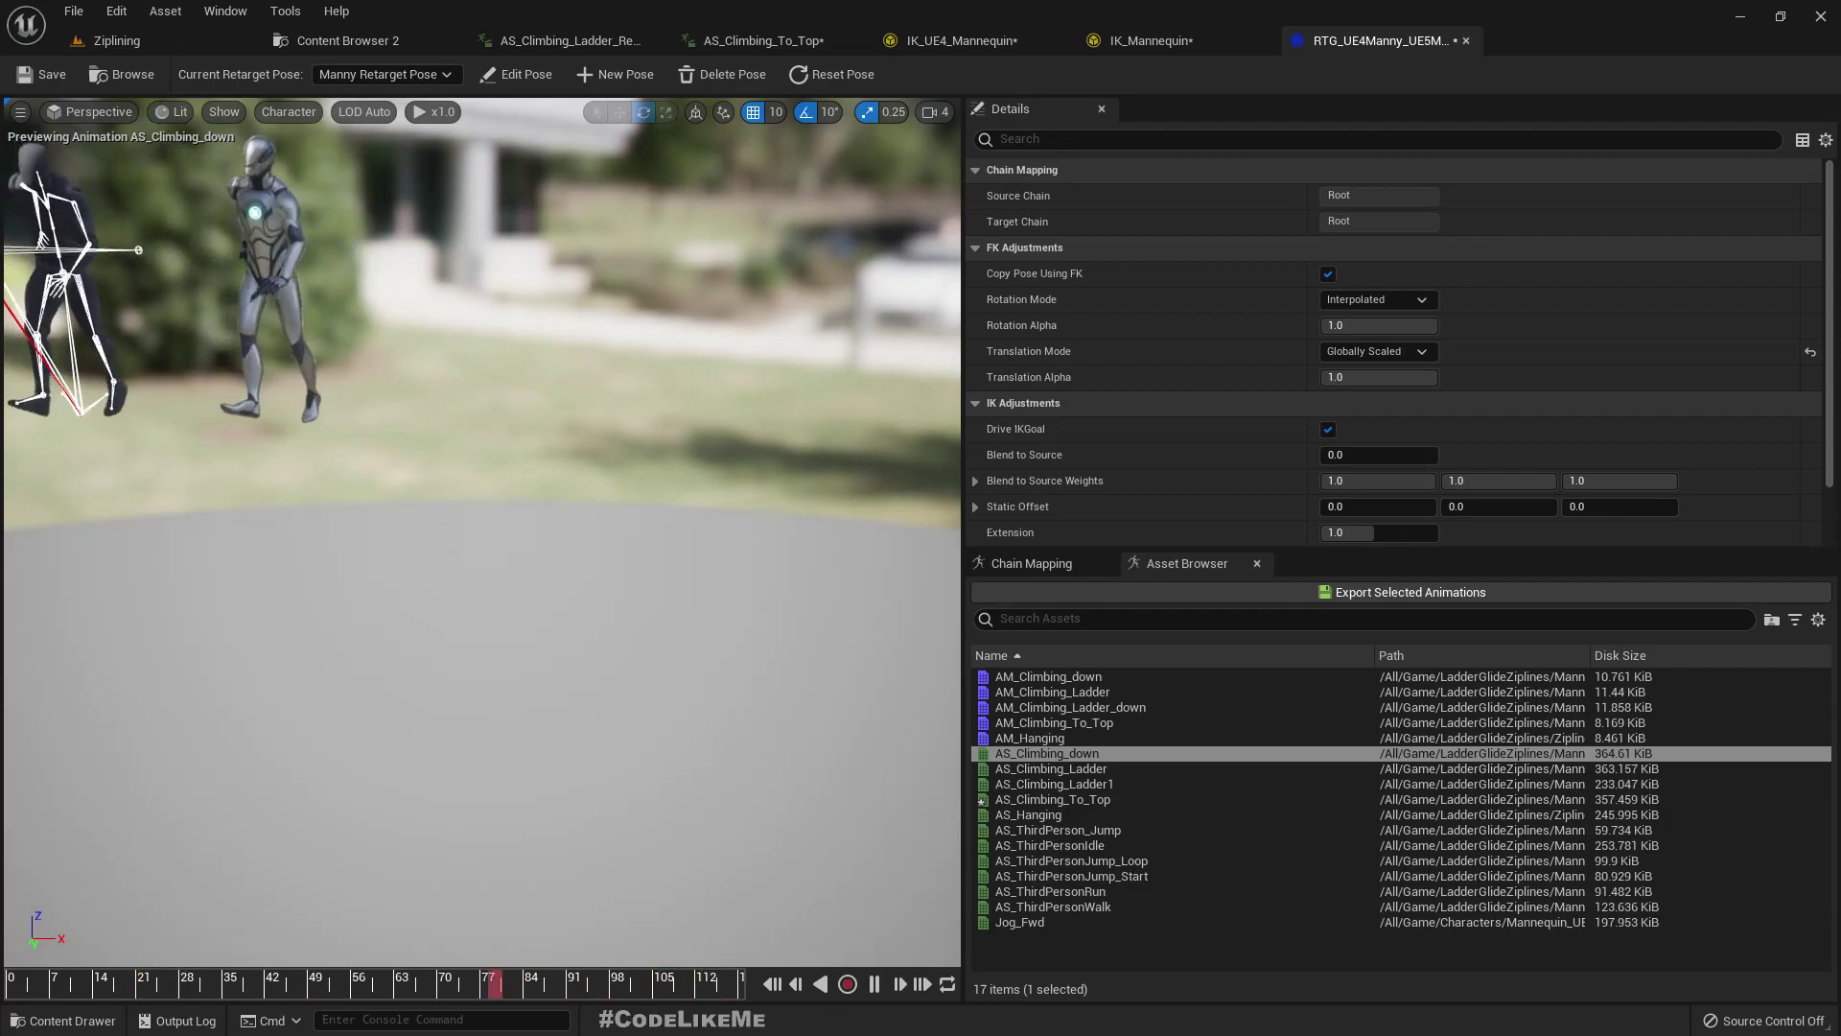
right_click_drag(543, 534, 543, 604)
left_click(353, 40)
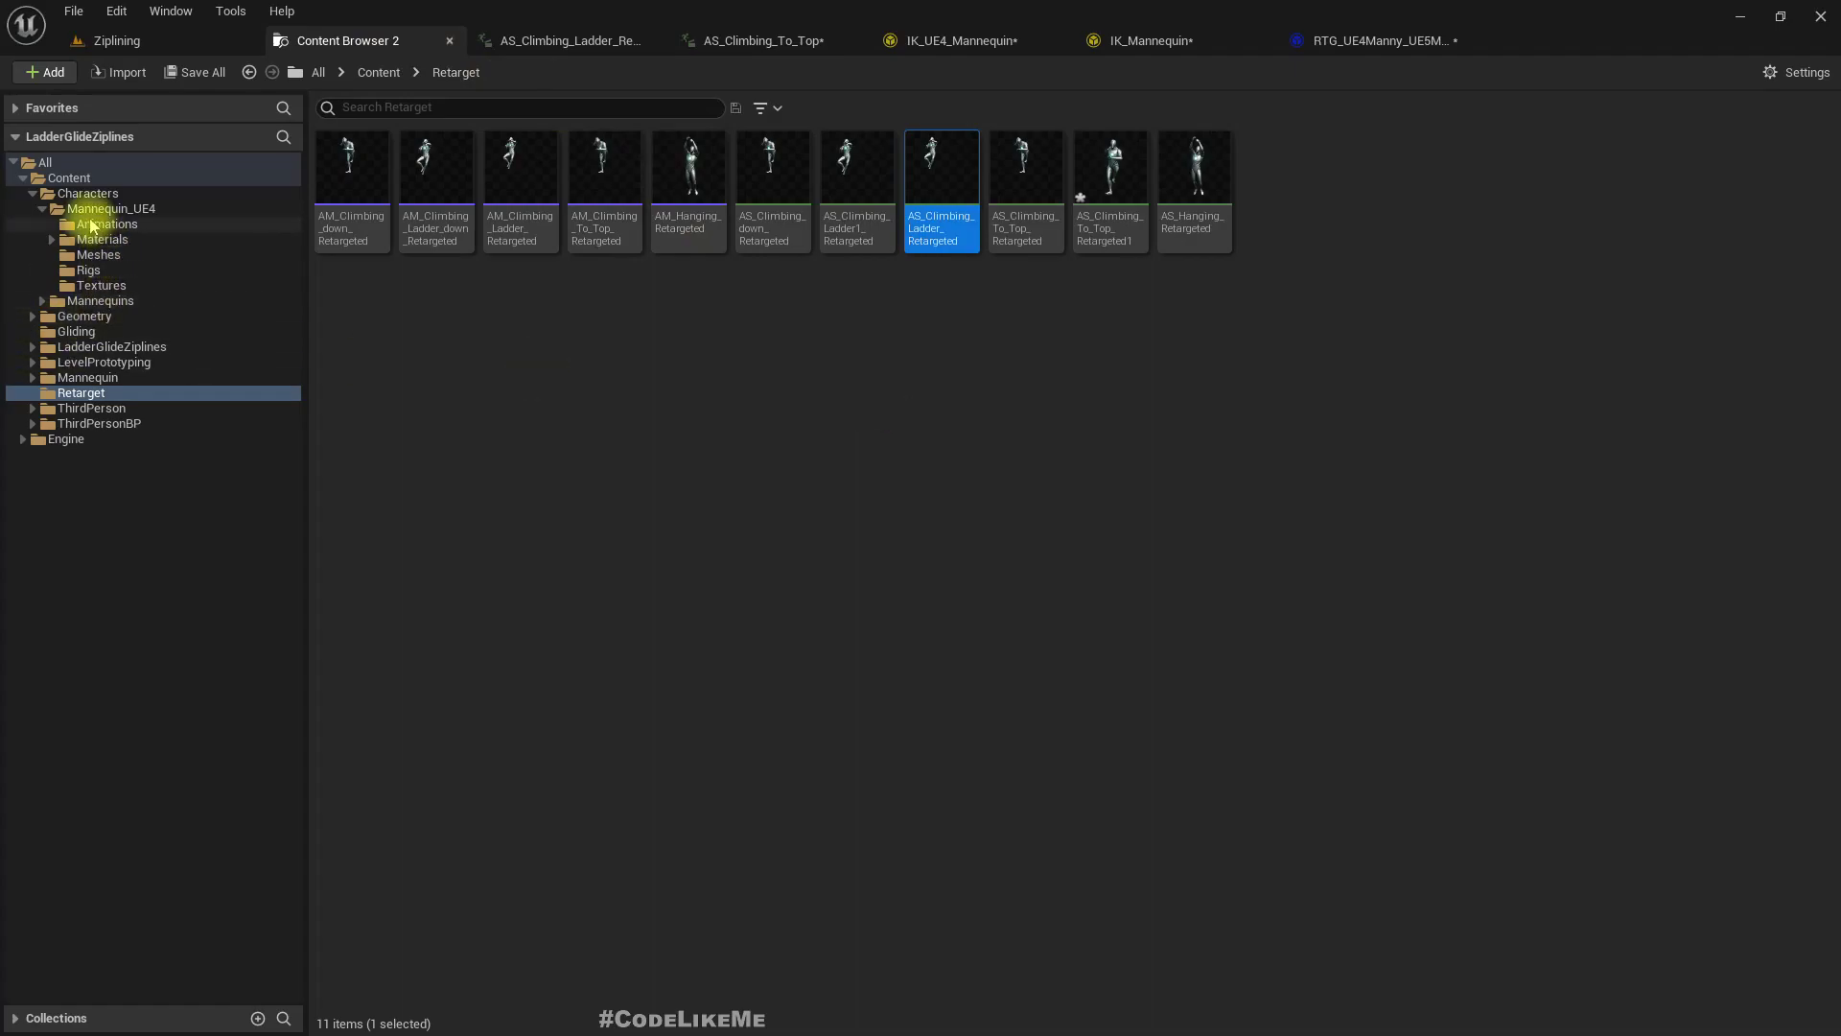
left_click(96, 210)
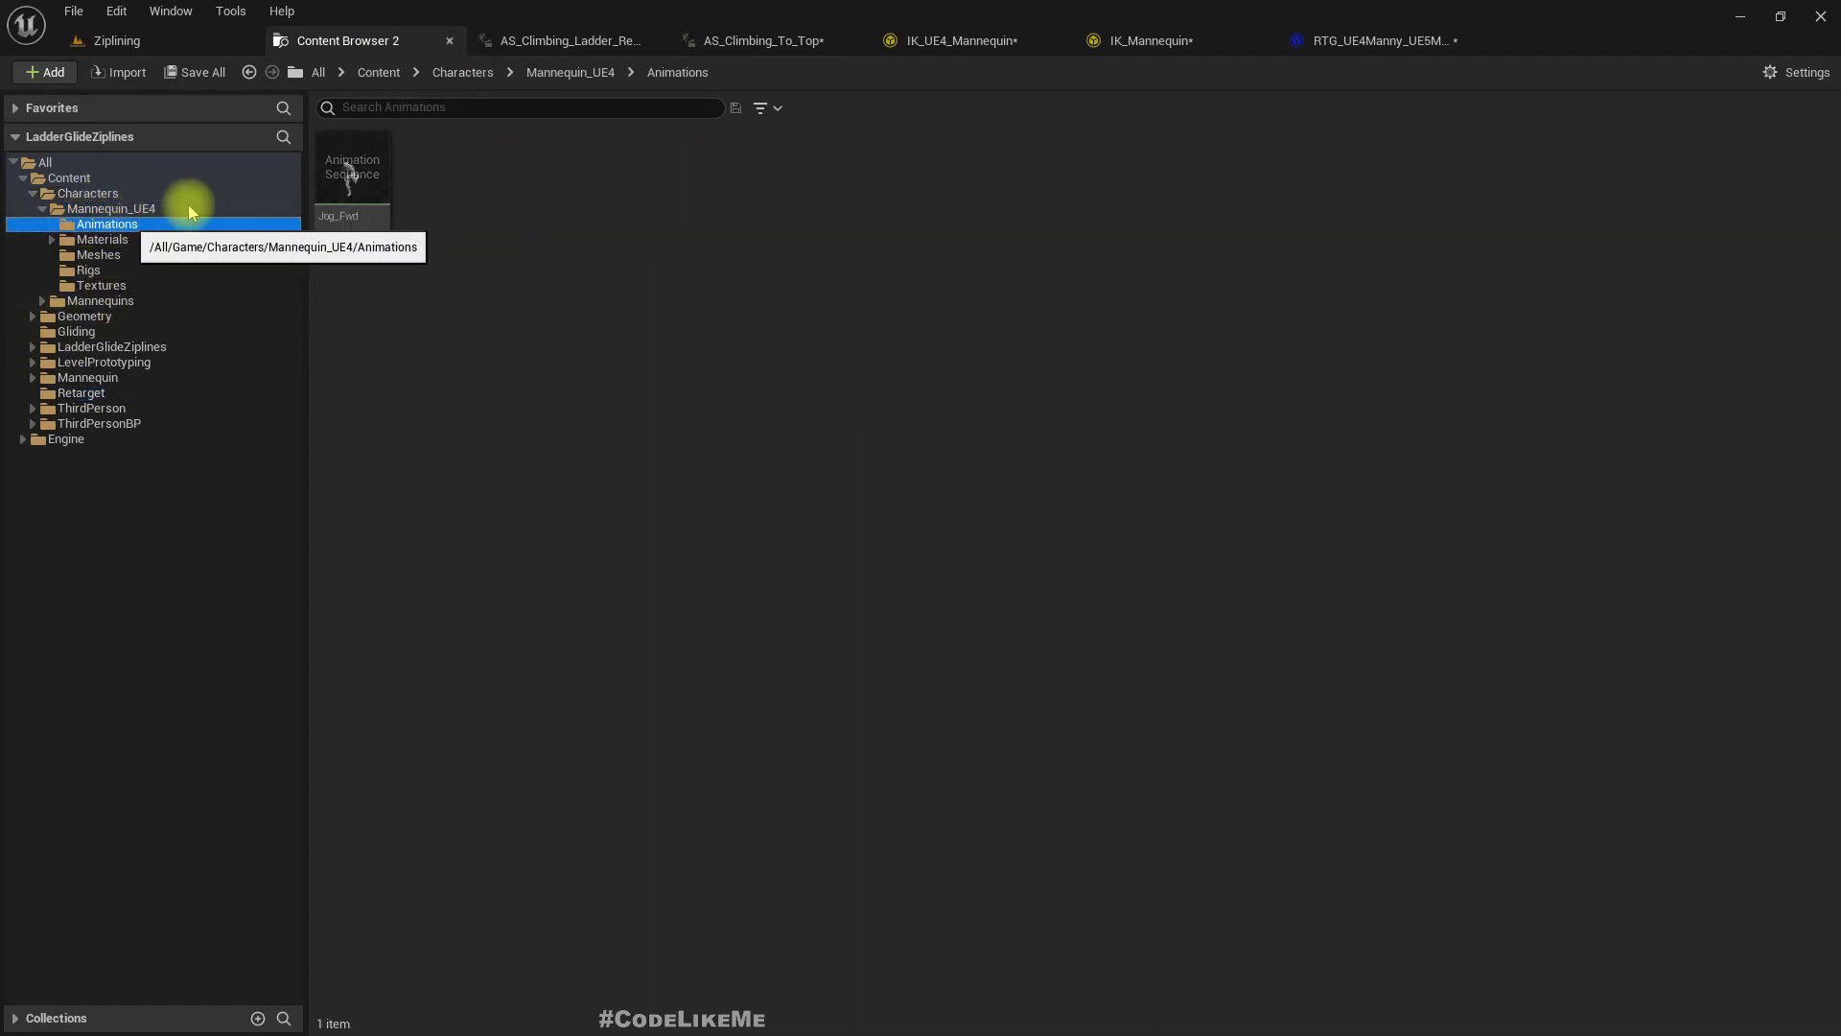
left_click(100, 211)
type("c")
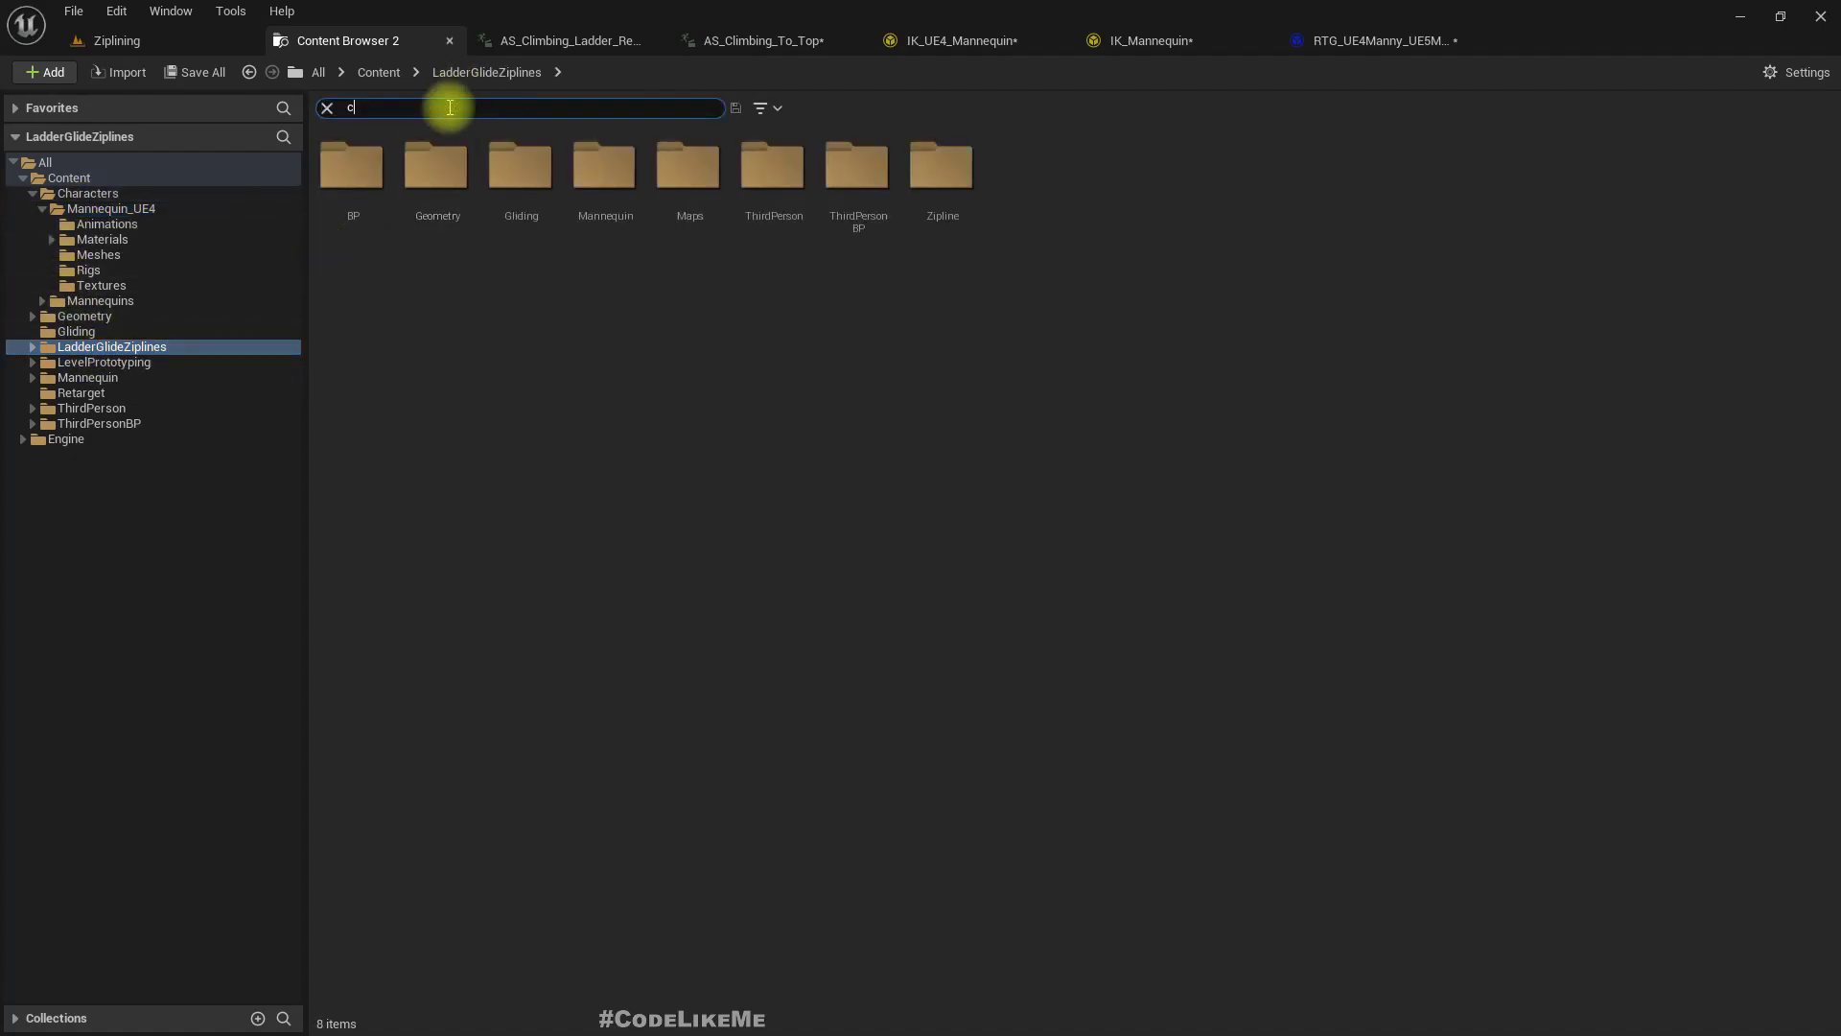
type("limbi")
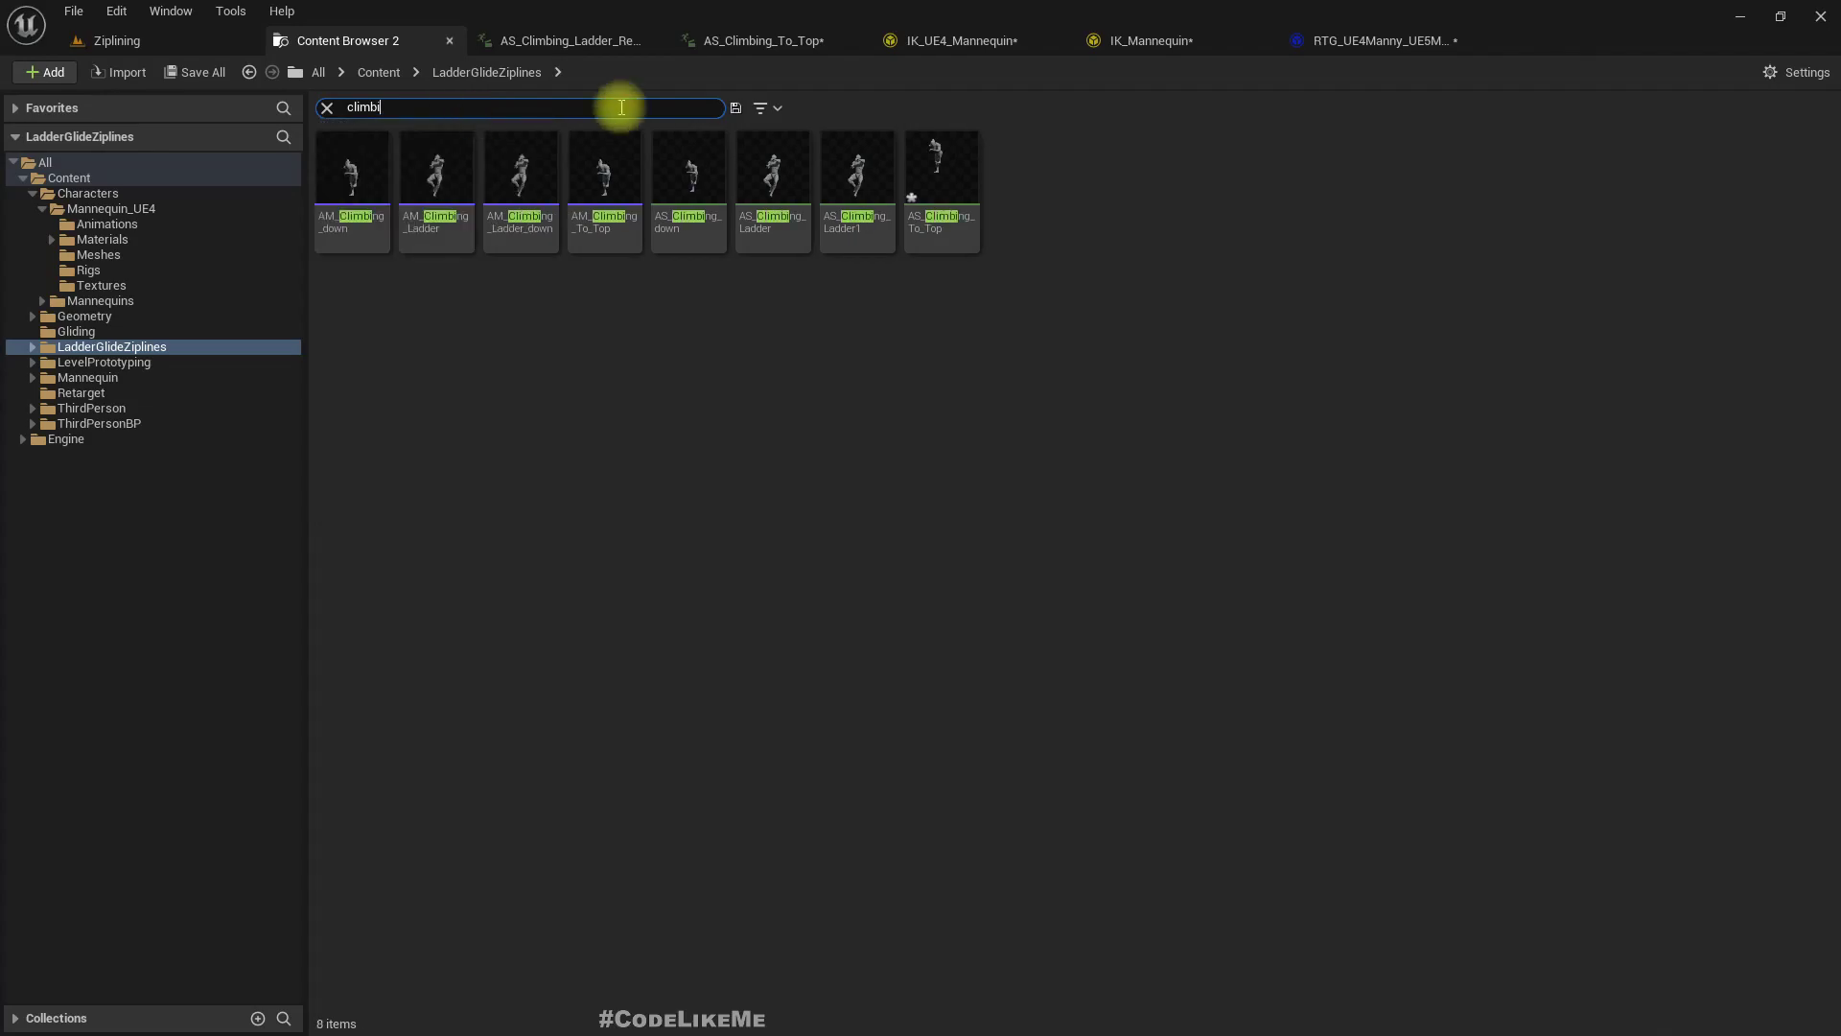
Open AS_Climbing_down, check its root motion setting, and return to the RTG_UE4Manny retargeter.
left_click(693, 173)
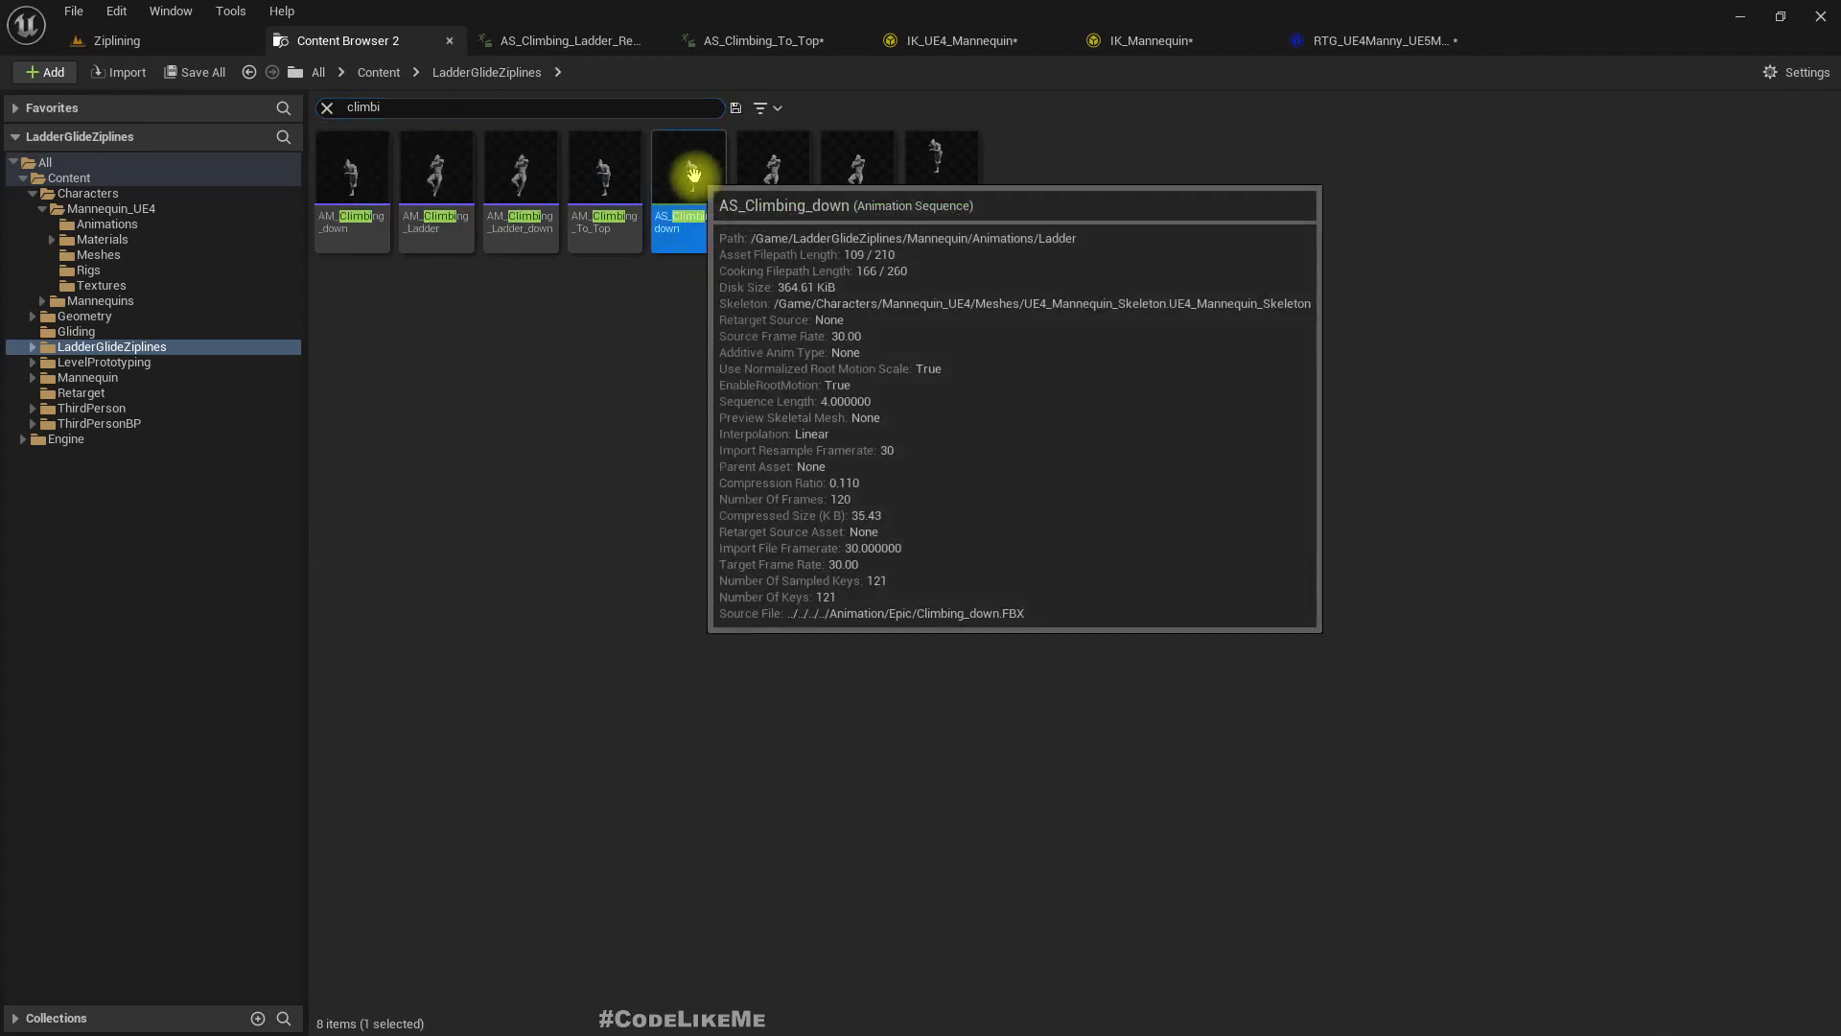
double_click(692, 173)
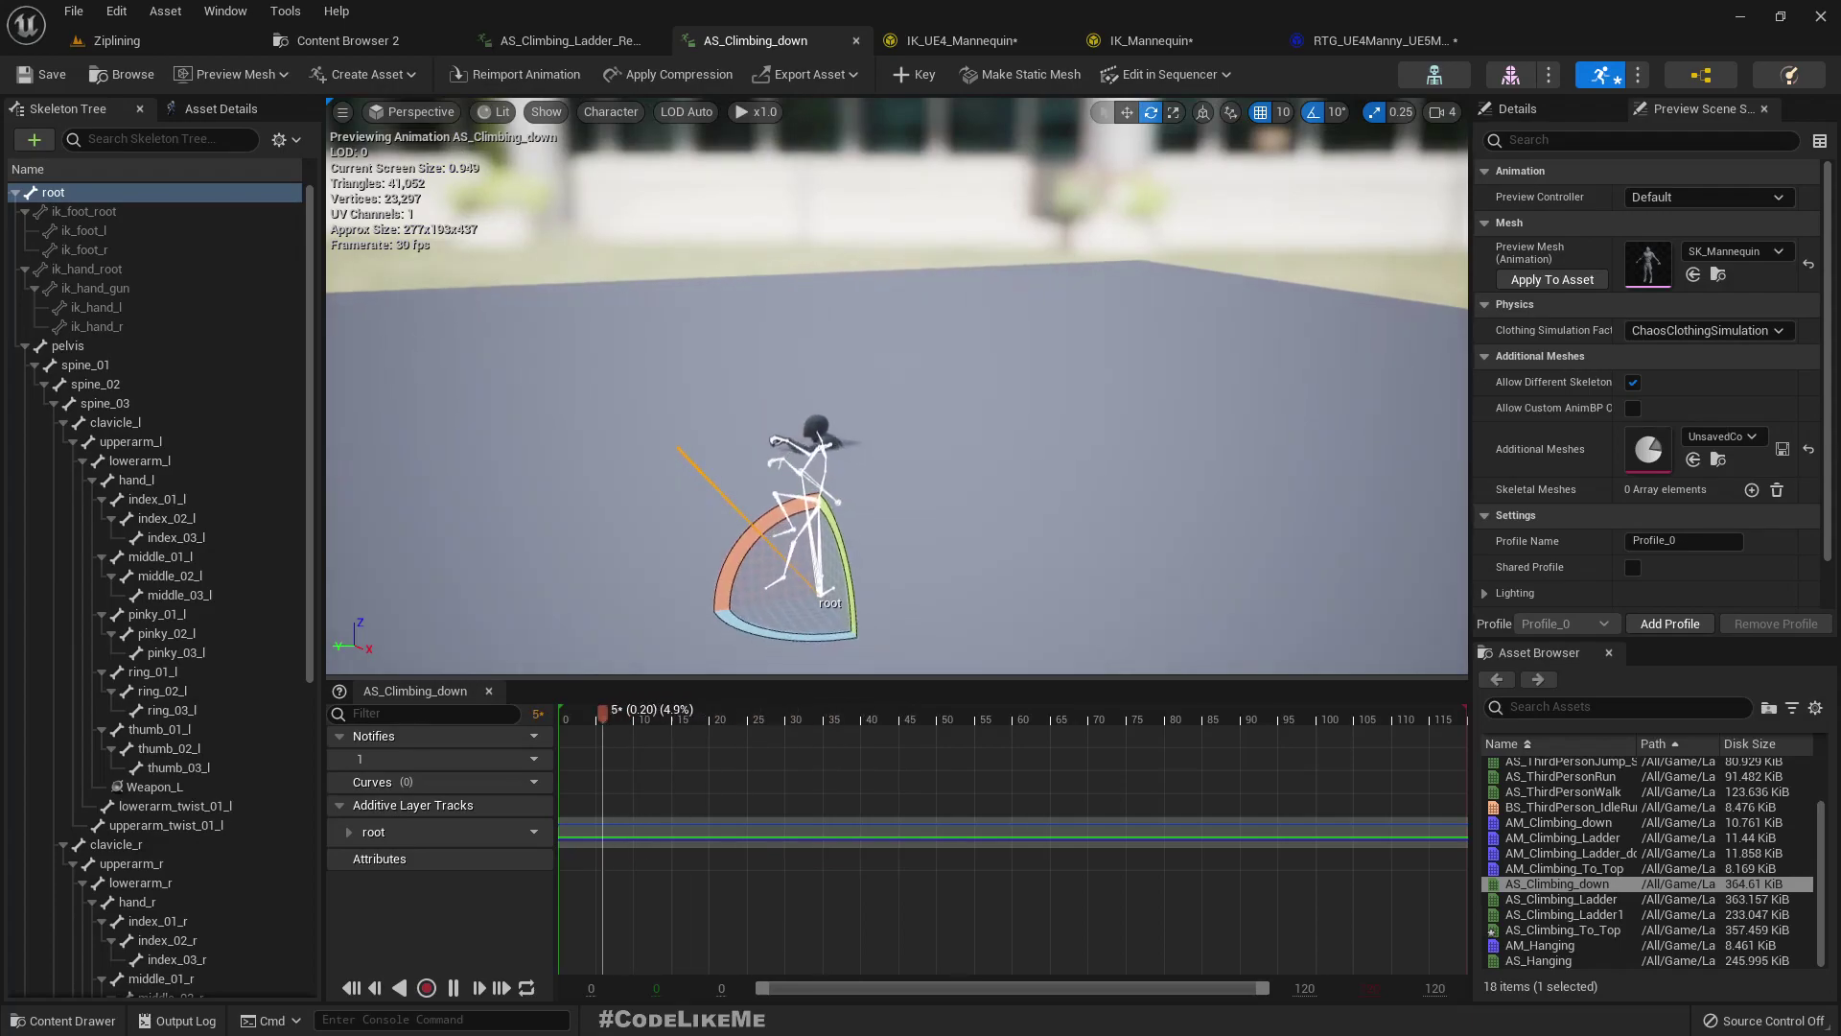
left_click(202, 109)
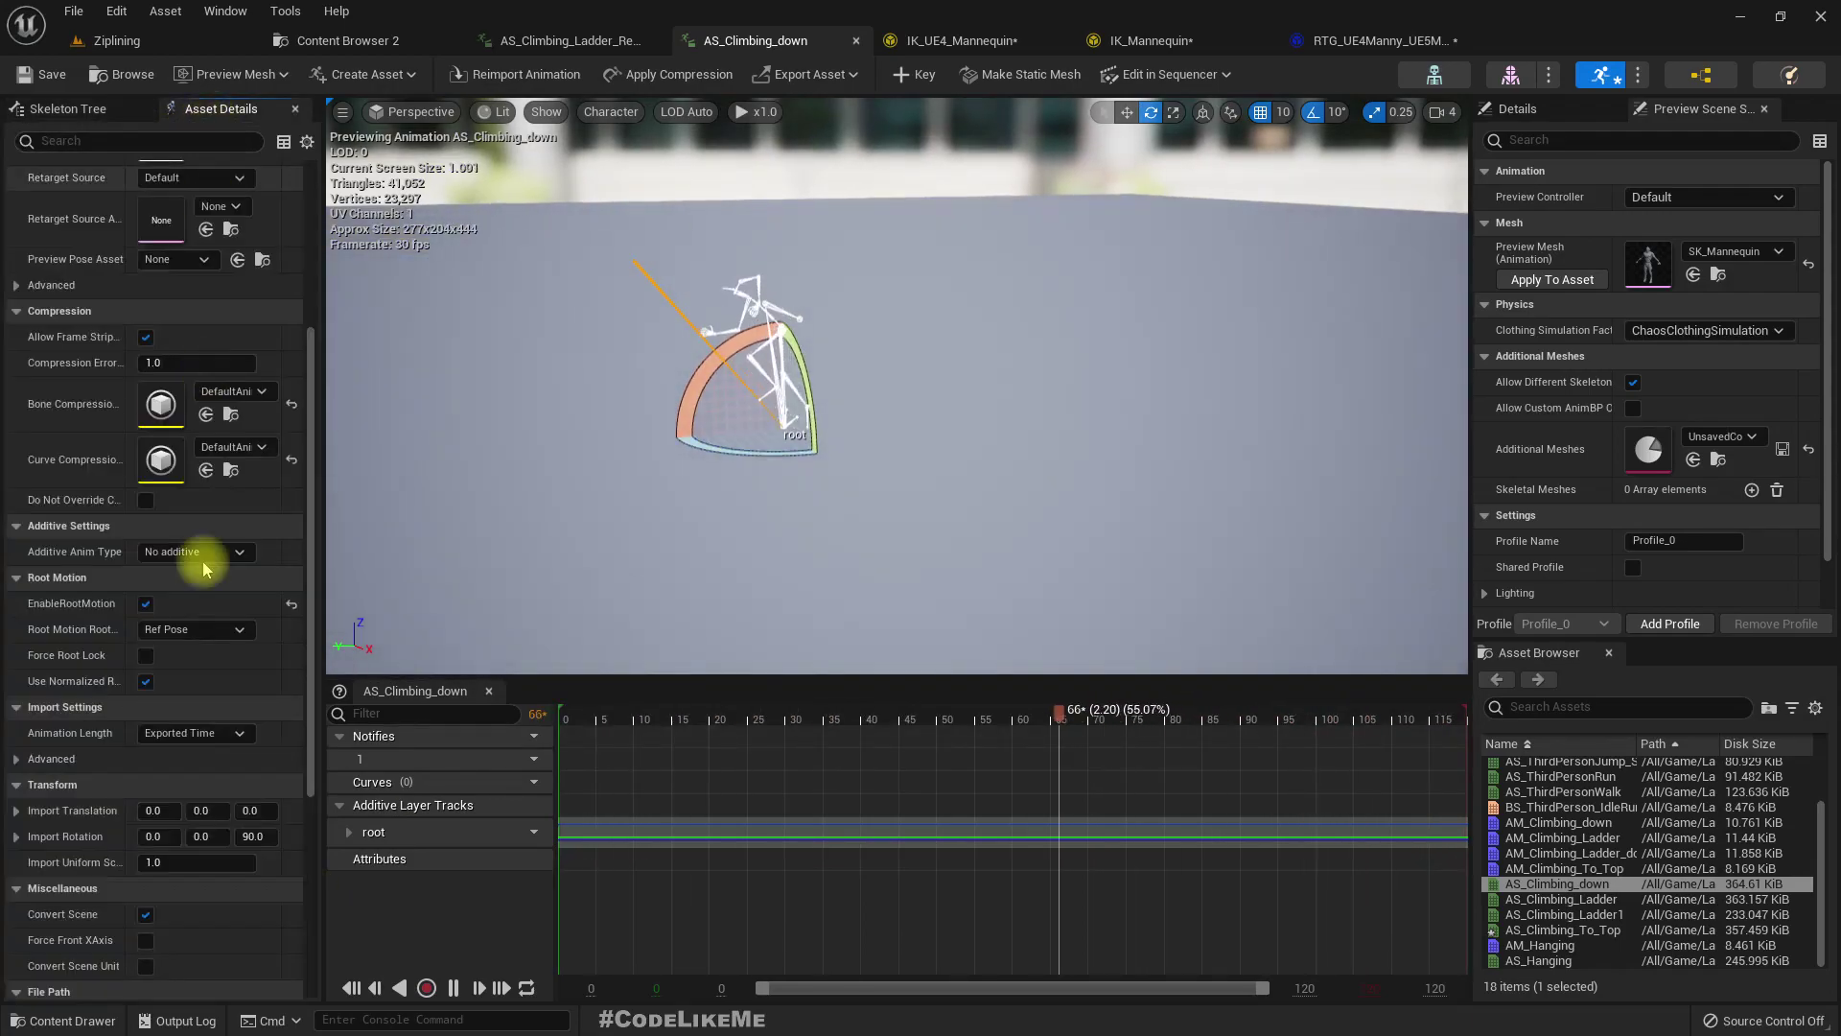
scroll(158, 939, "down", 1)
scroll(173, 762, "down", 2)
scroll(172, 782, "down", 2)
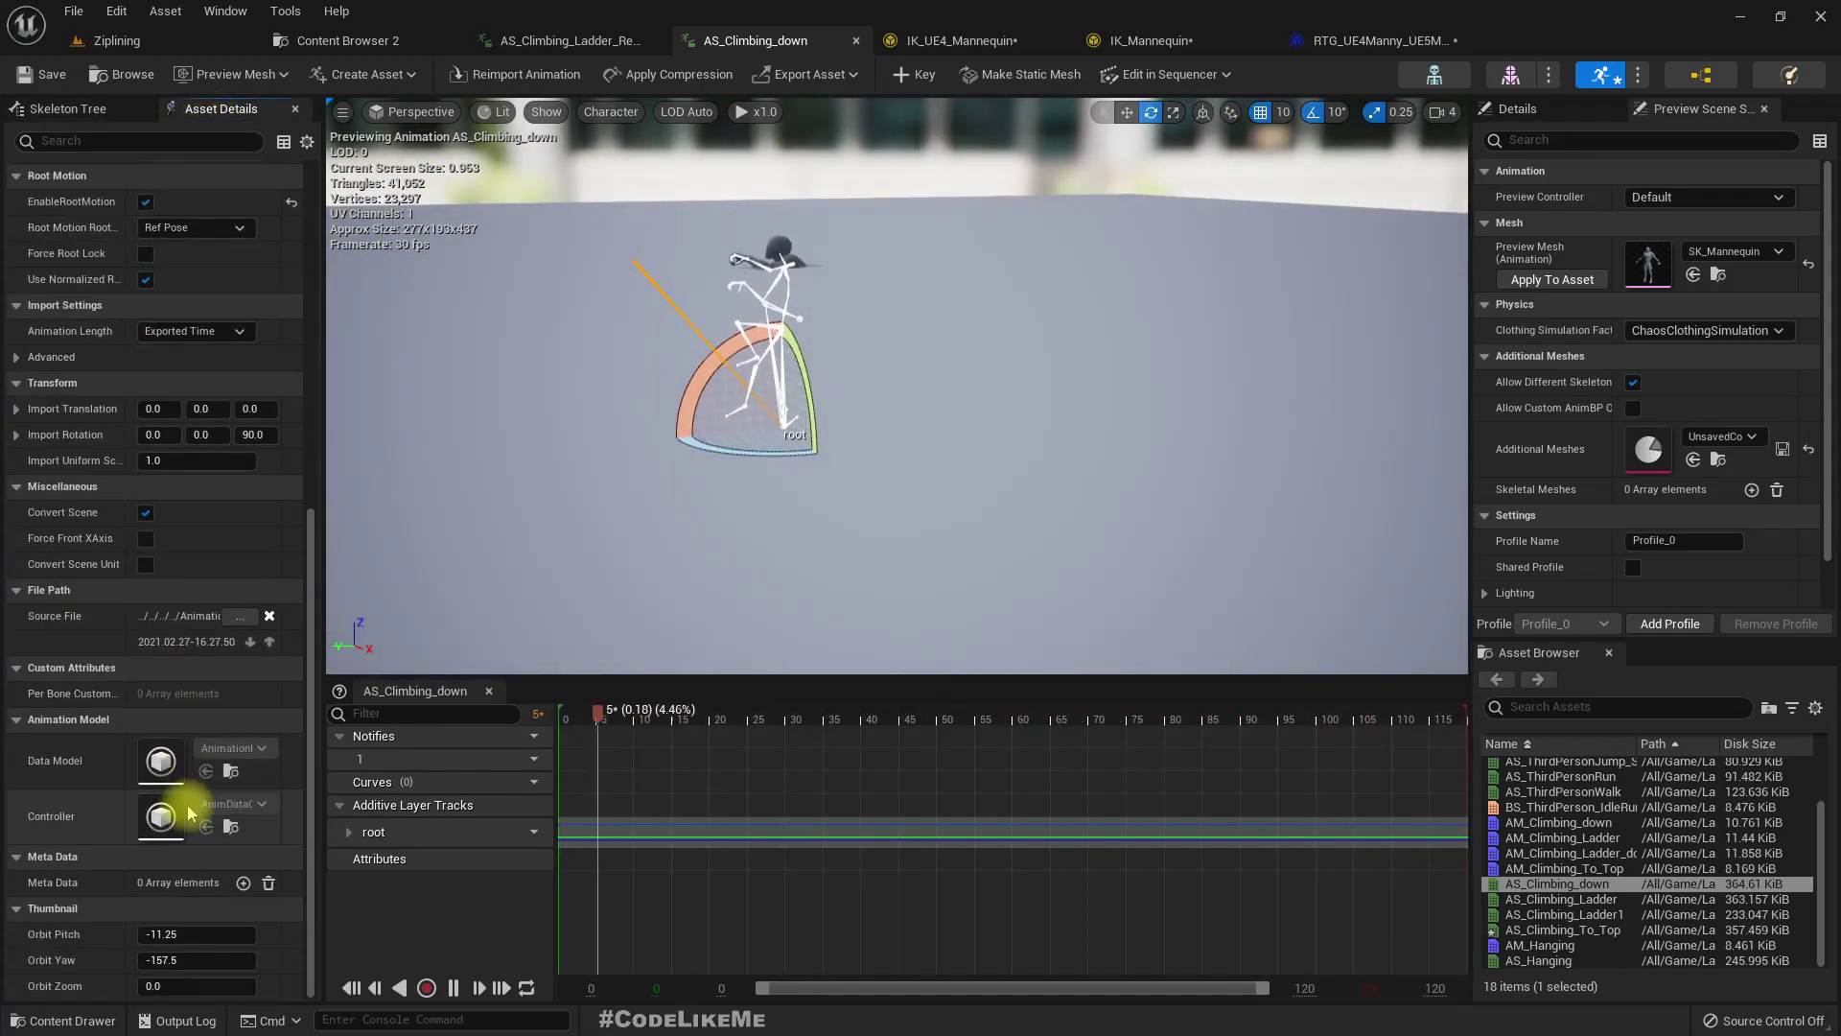
scroll(183, 811, "down", 1)
scroll(188, 813, "up", 2)
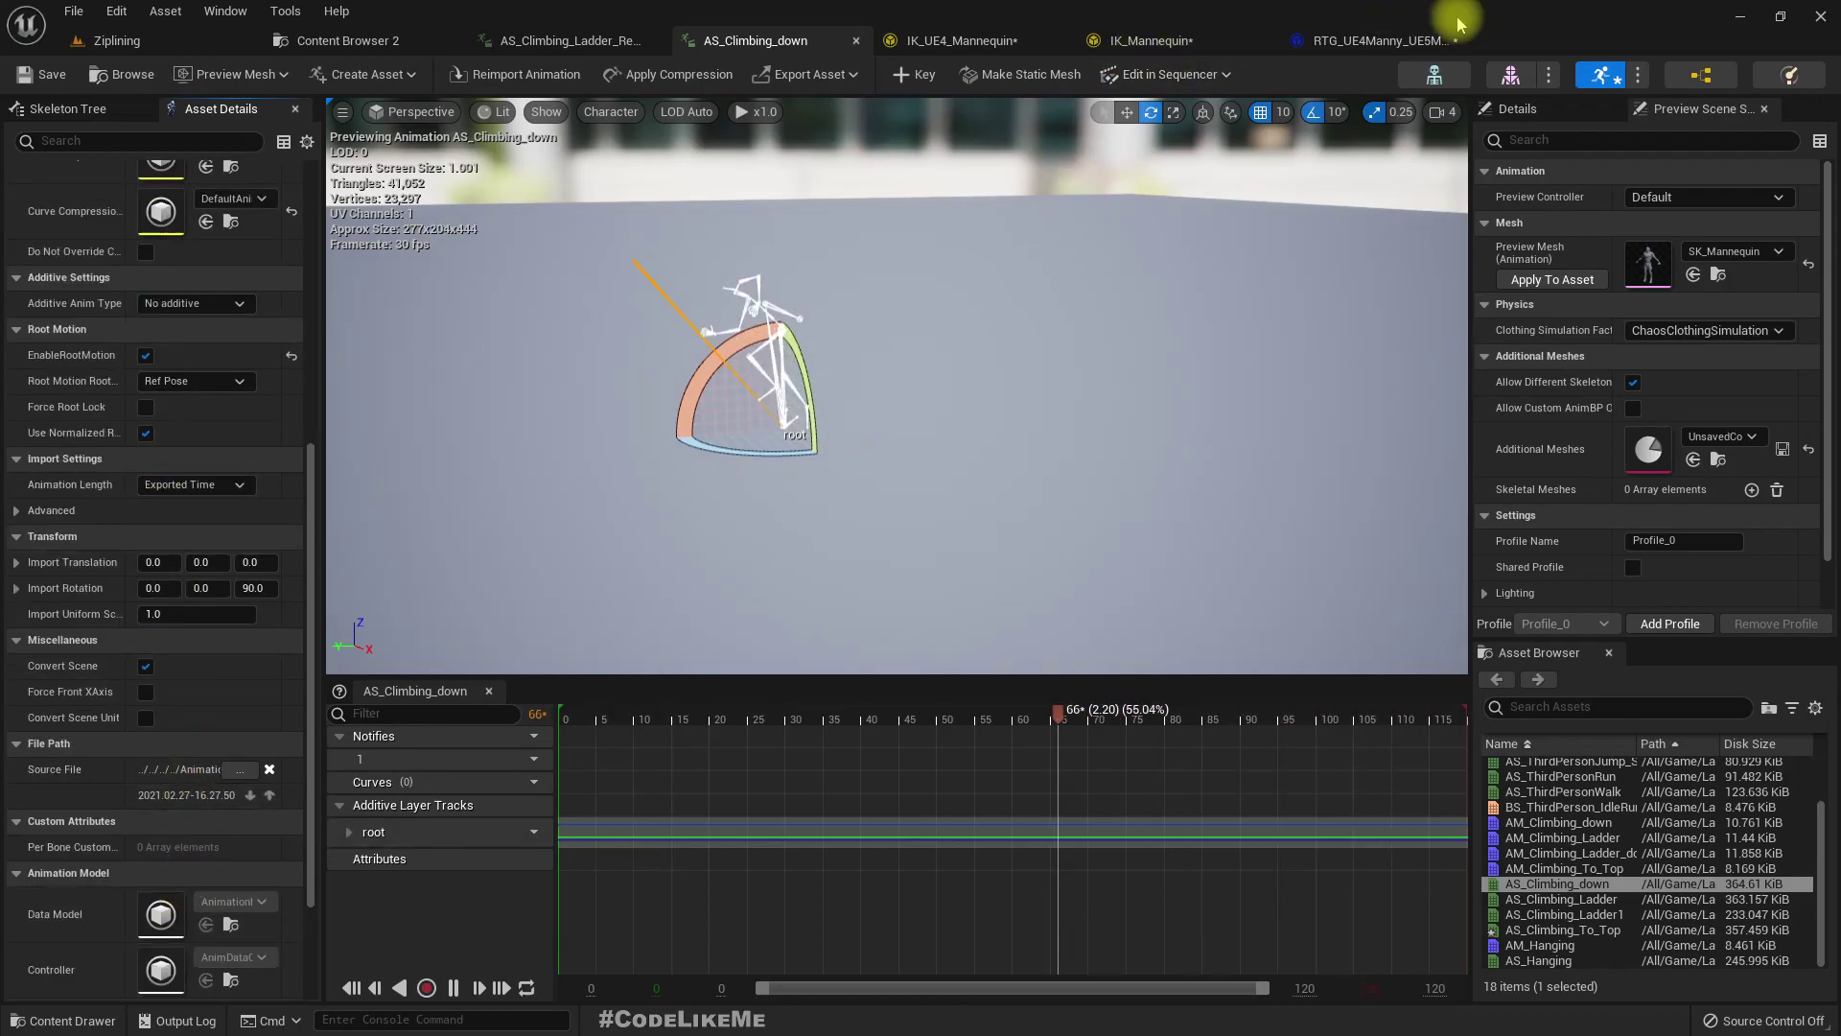
left_click(1367, 40)
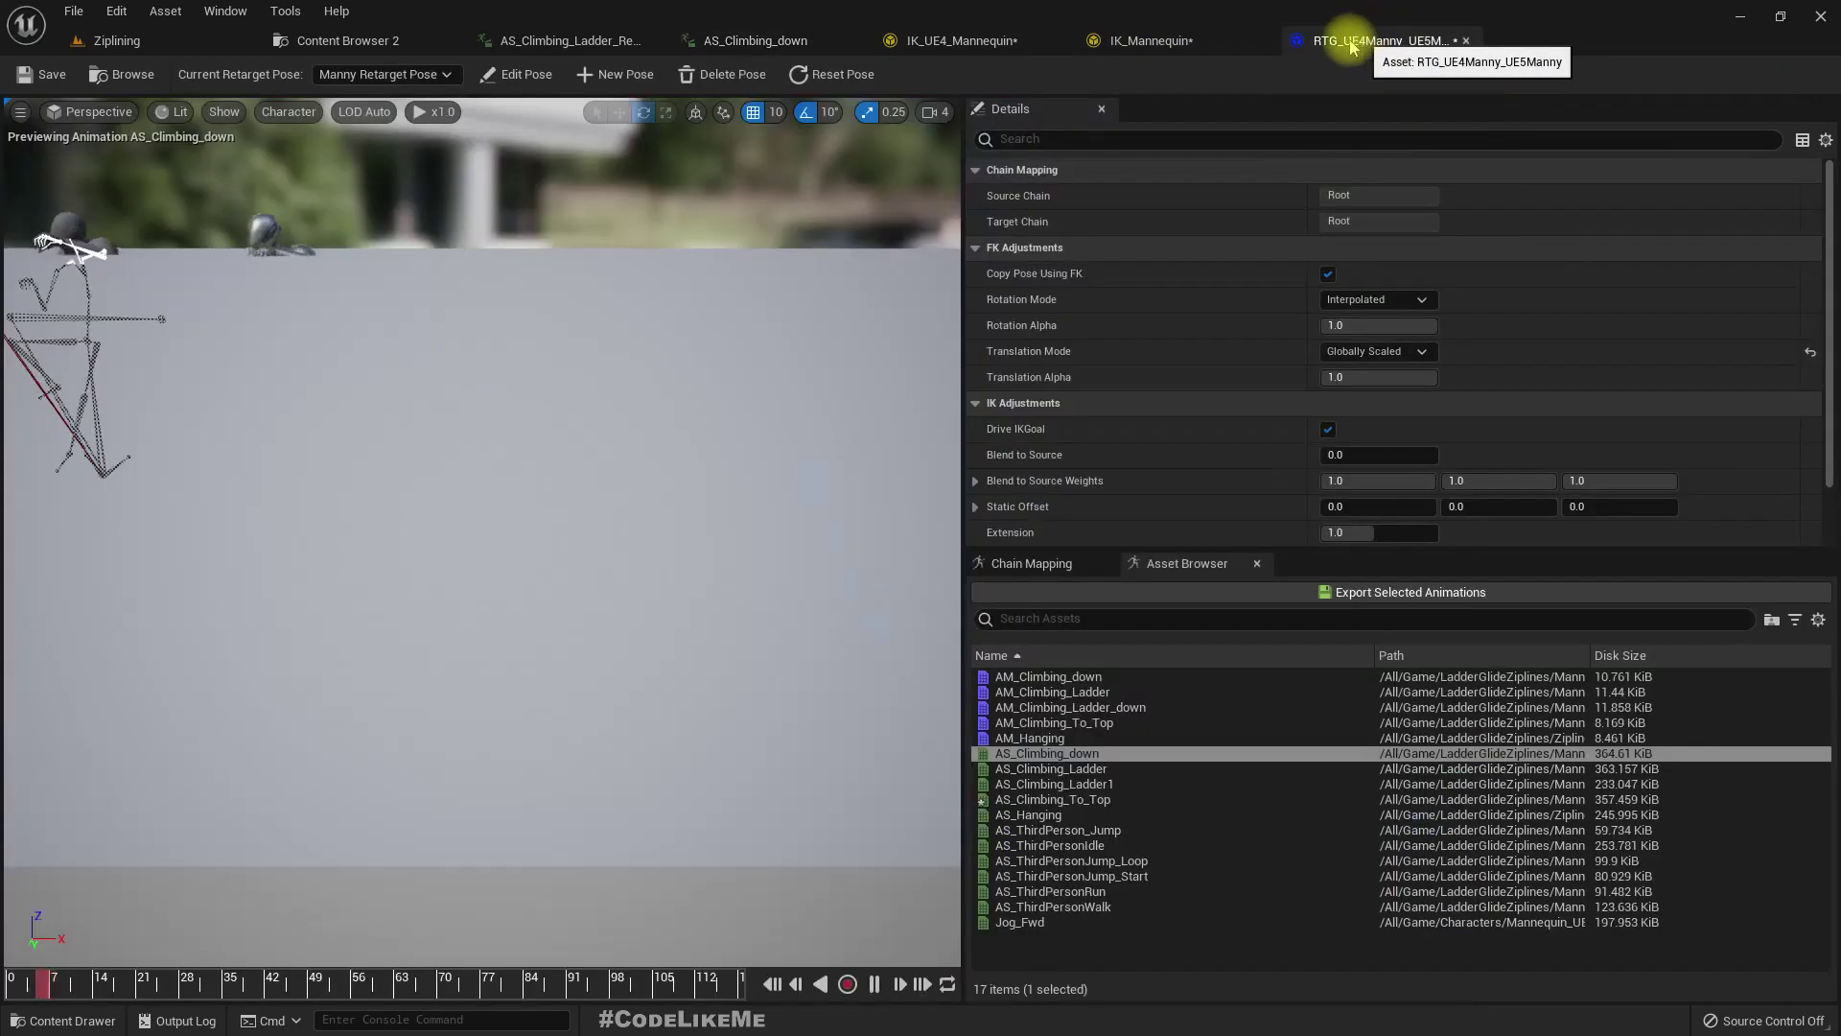
Export AS_Climbing_down to the Retarget folder, then toggle EnableRootMotion off and on in AS_Climbing_down_Retargeted1.
left_click(1336, 594)
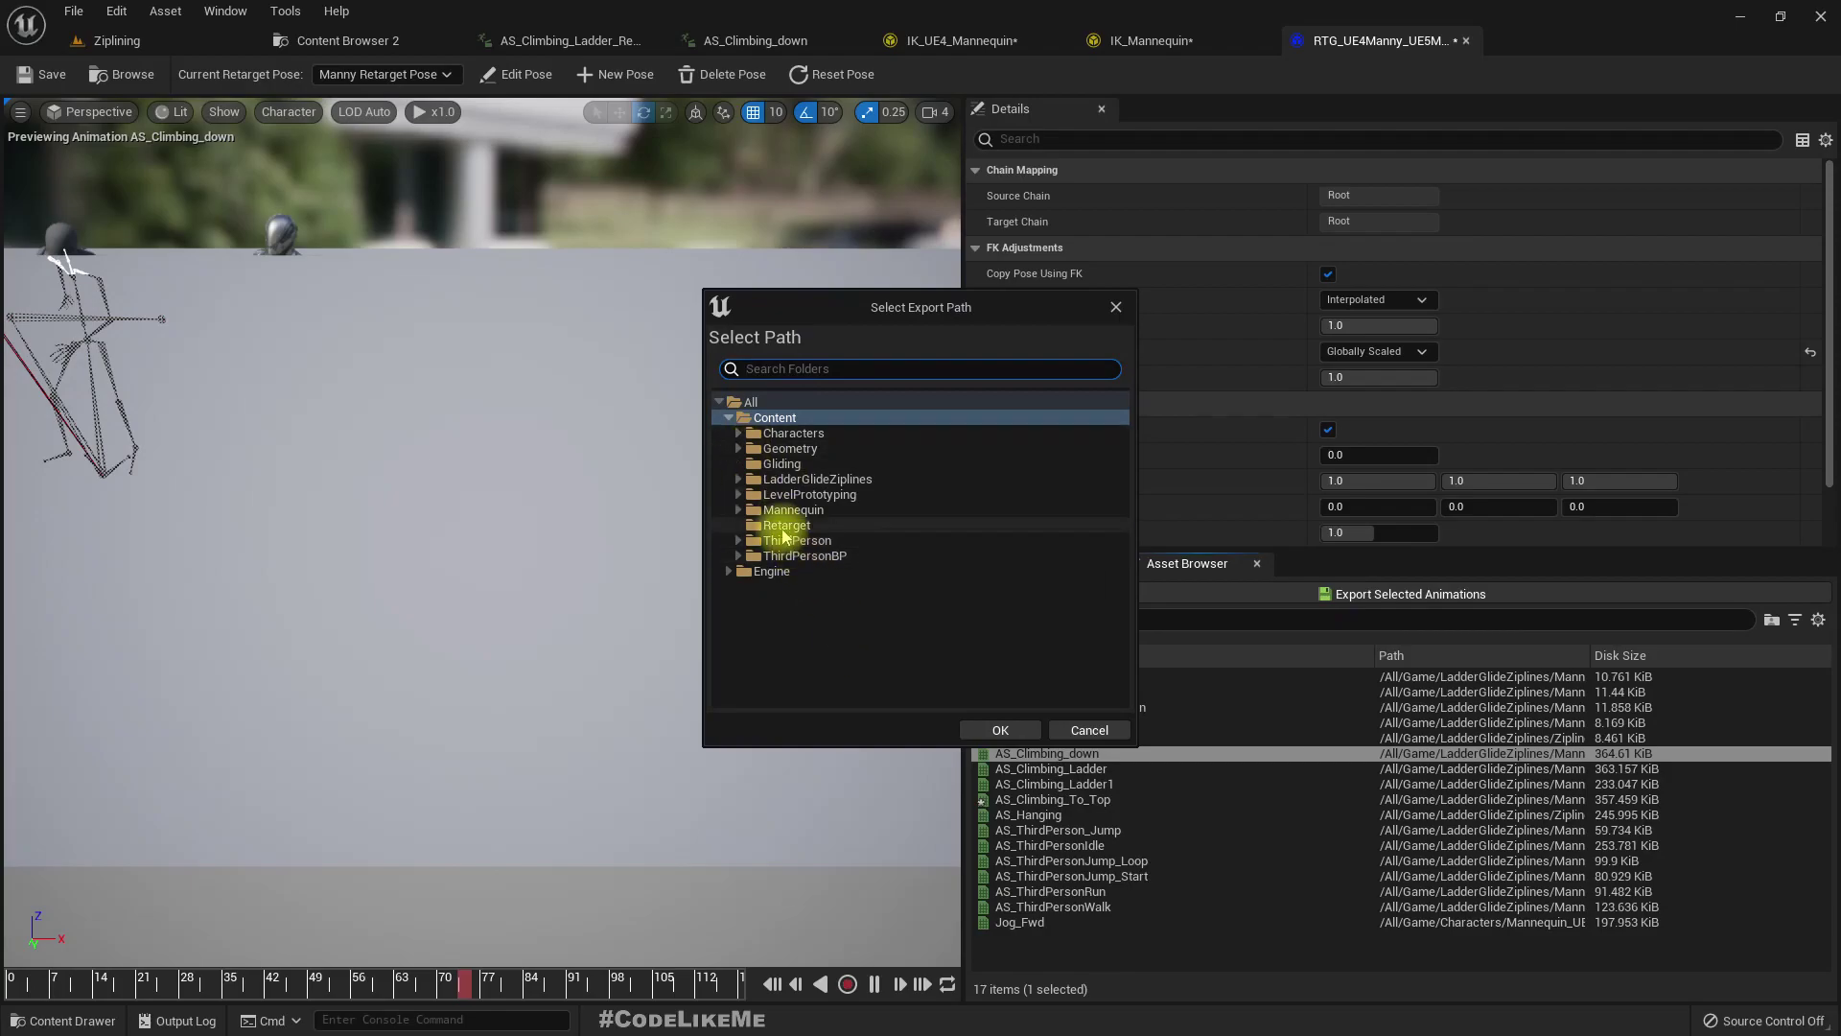
left_click(999, 729)
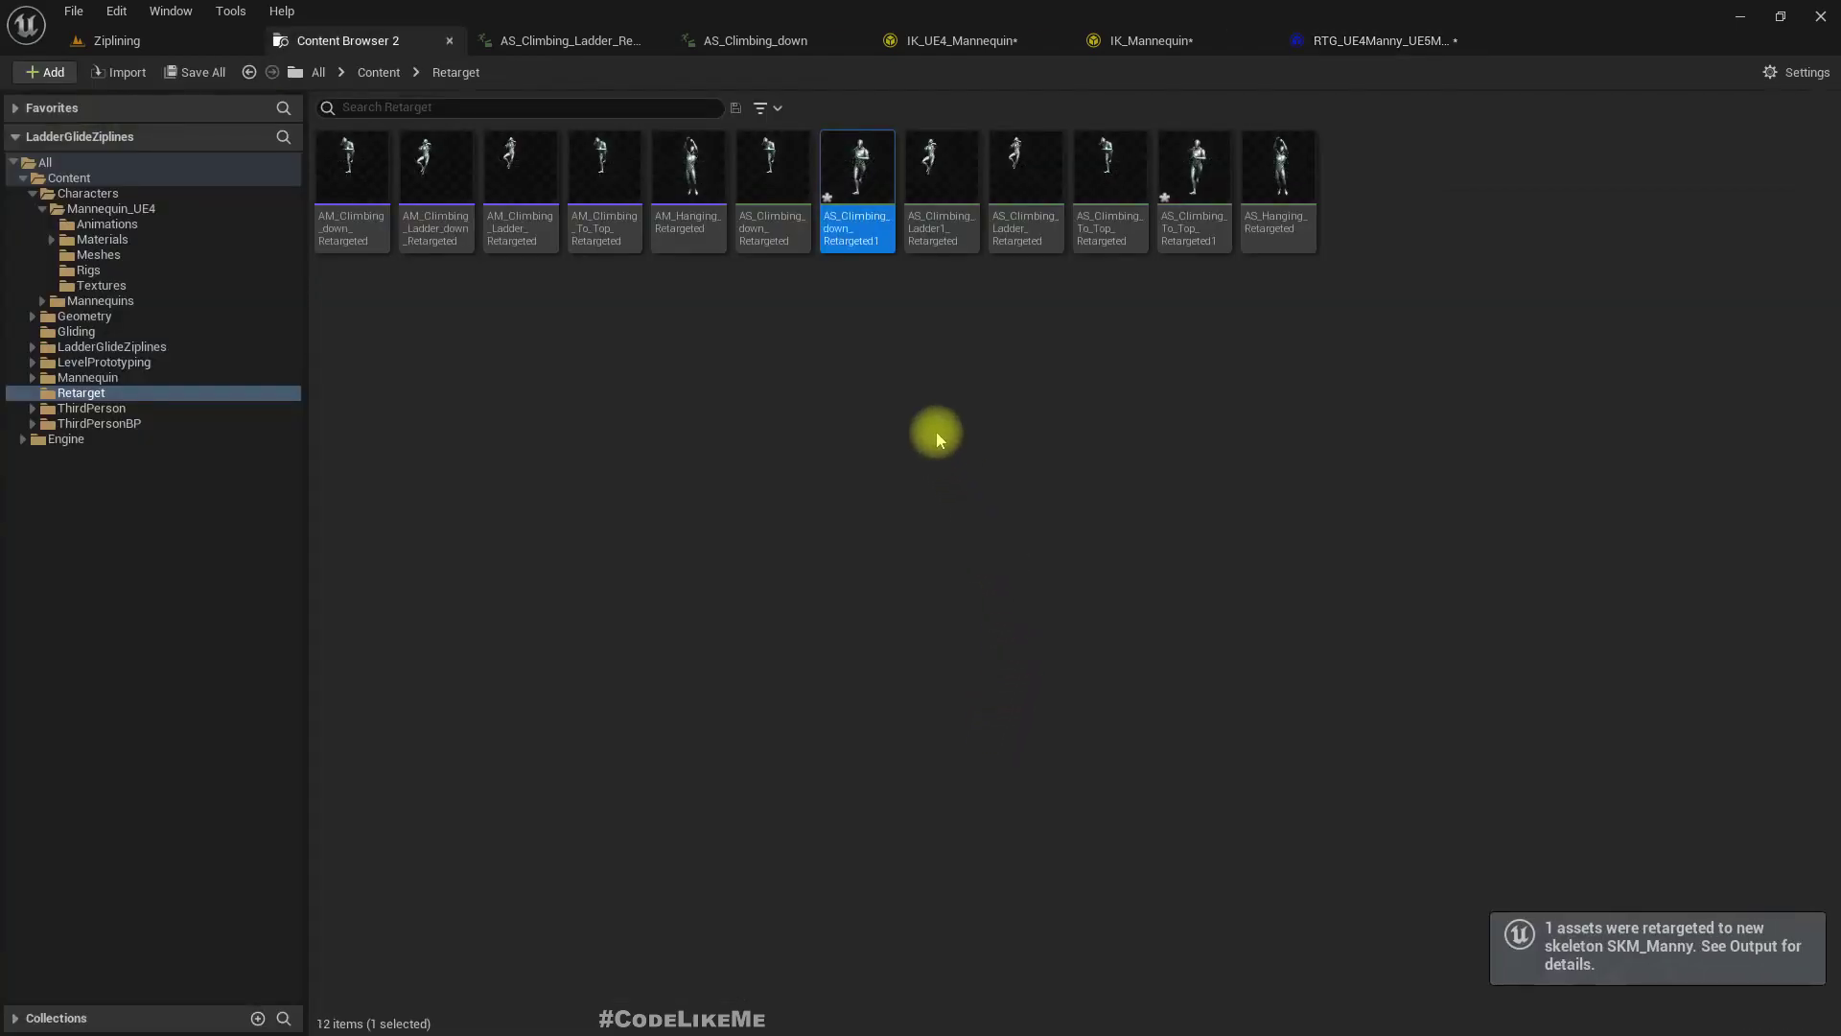
double_click(851, 164)
left_click_drag(925, 410, 925, 410)
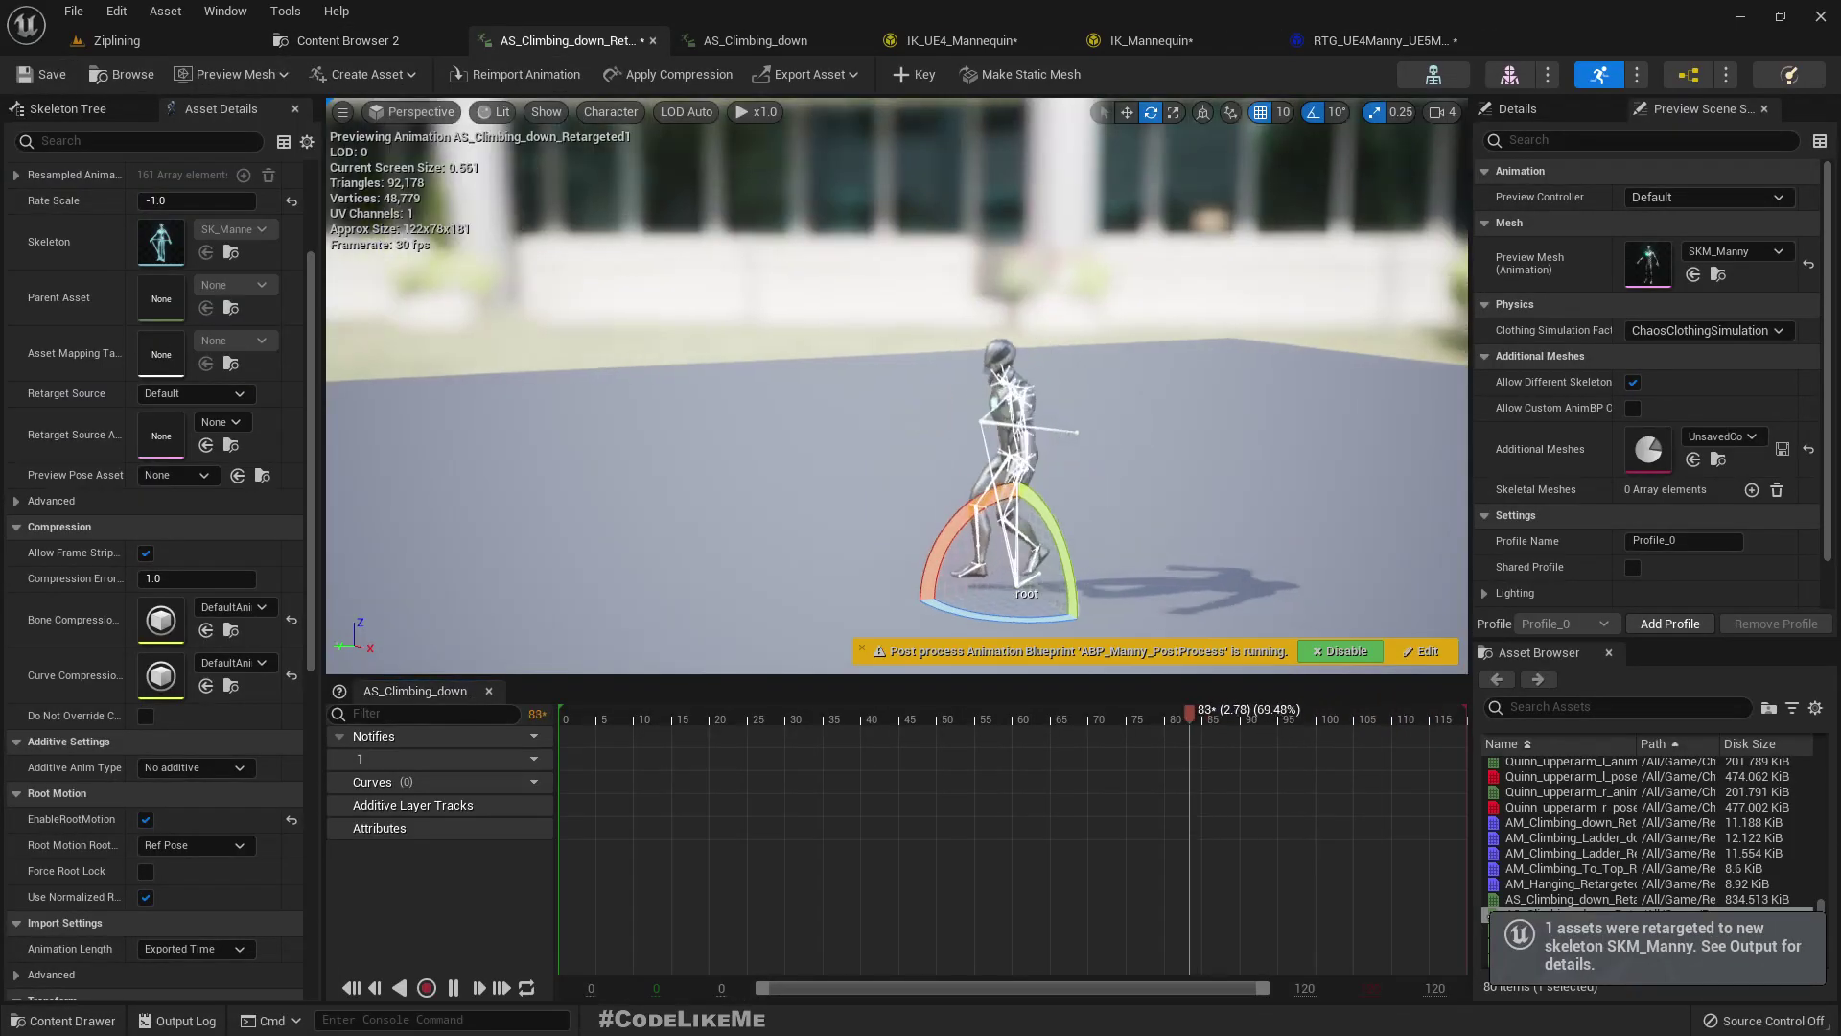
left_click(146, 820)
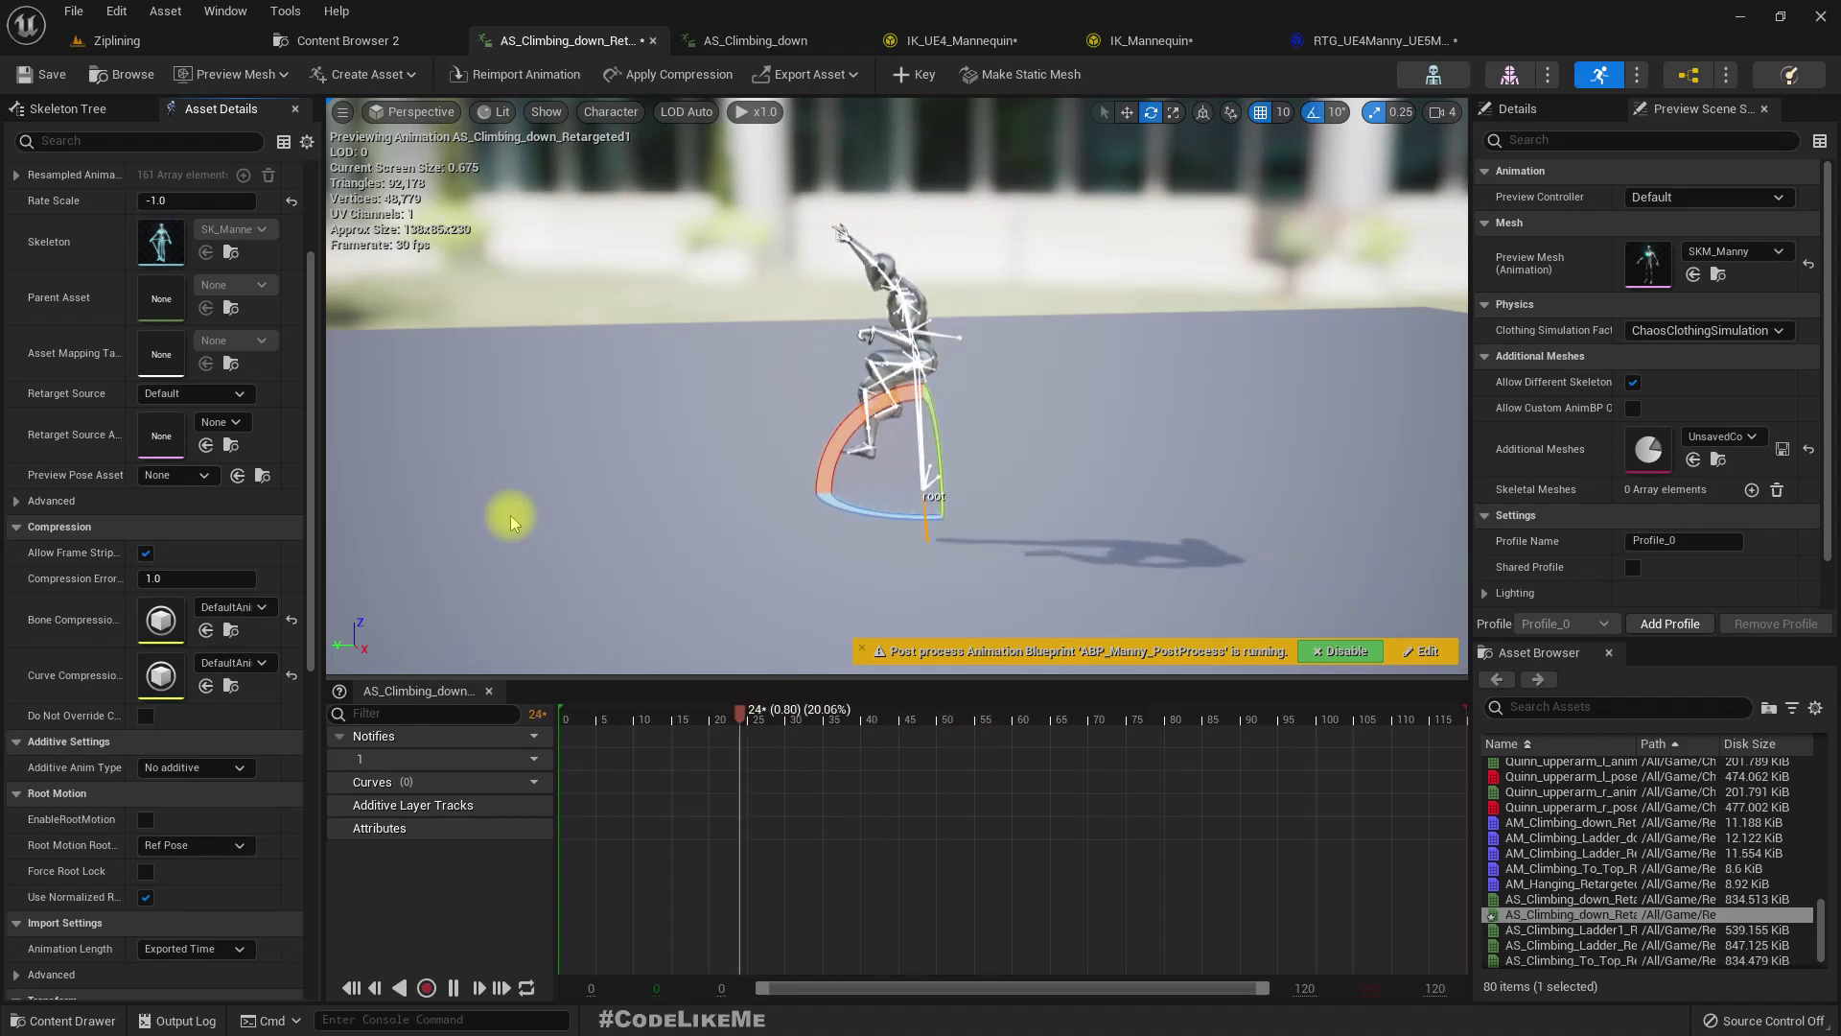
left_click(146, 820)
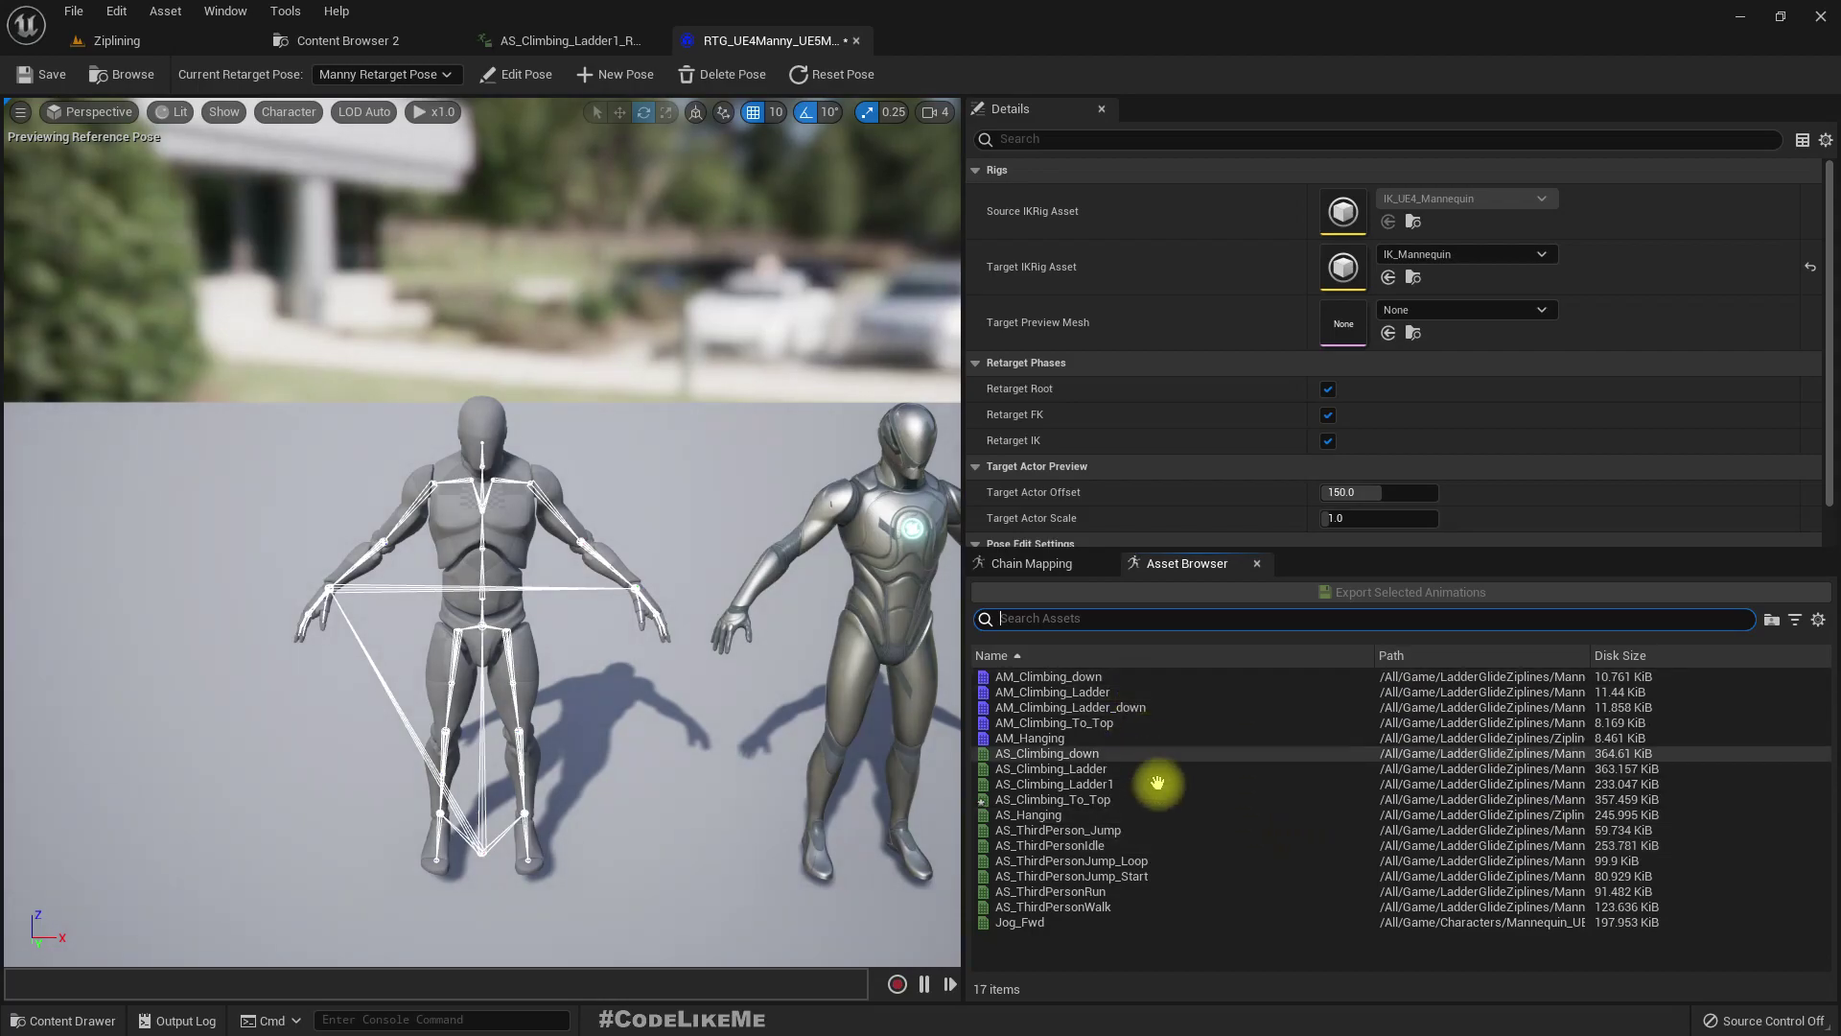
Export AS_Climbing_down and AS_Climbing_Ladder together into the Retarget folder.
left_click(1101, 754)
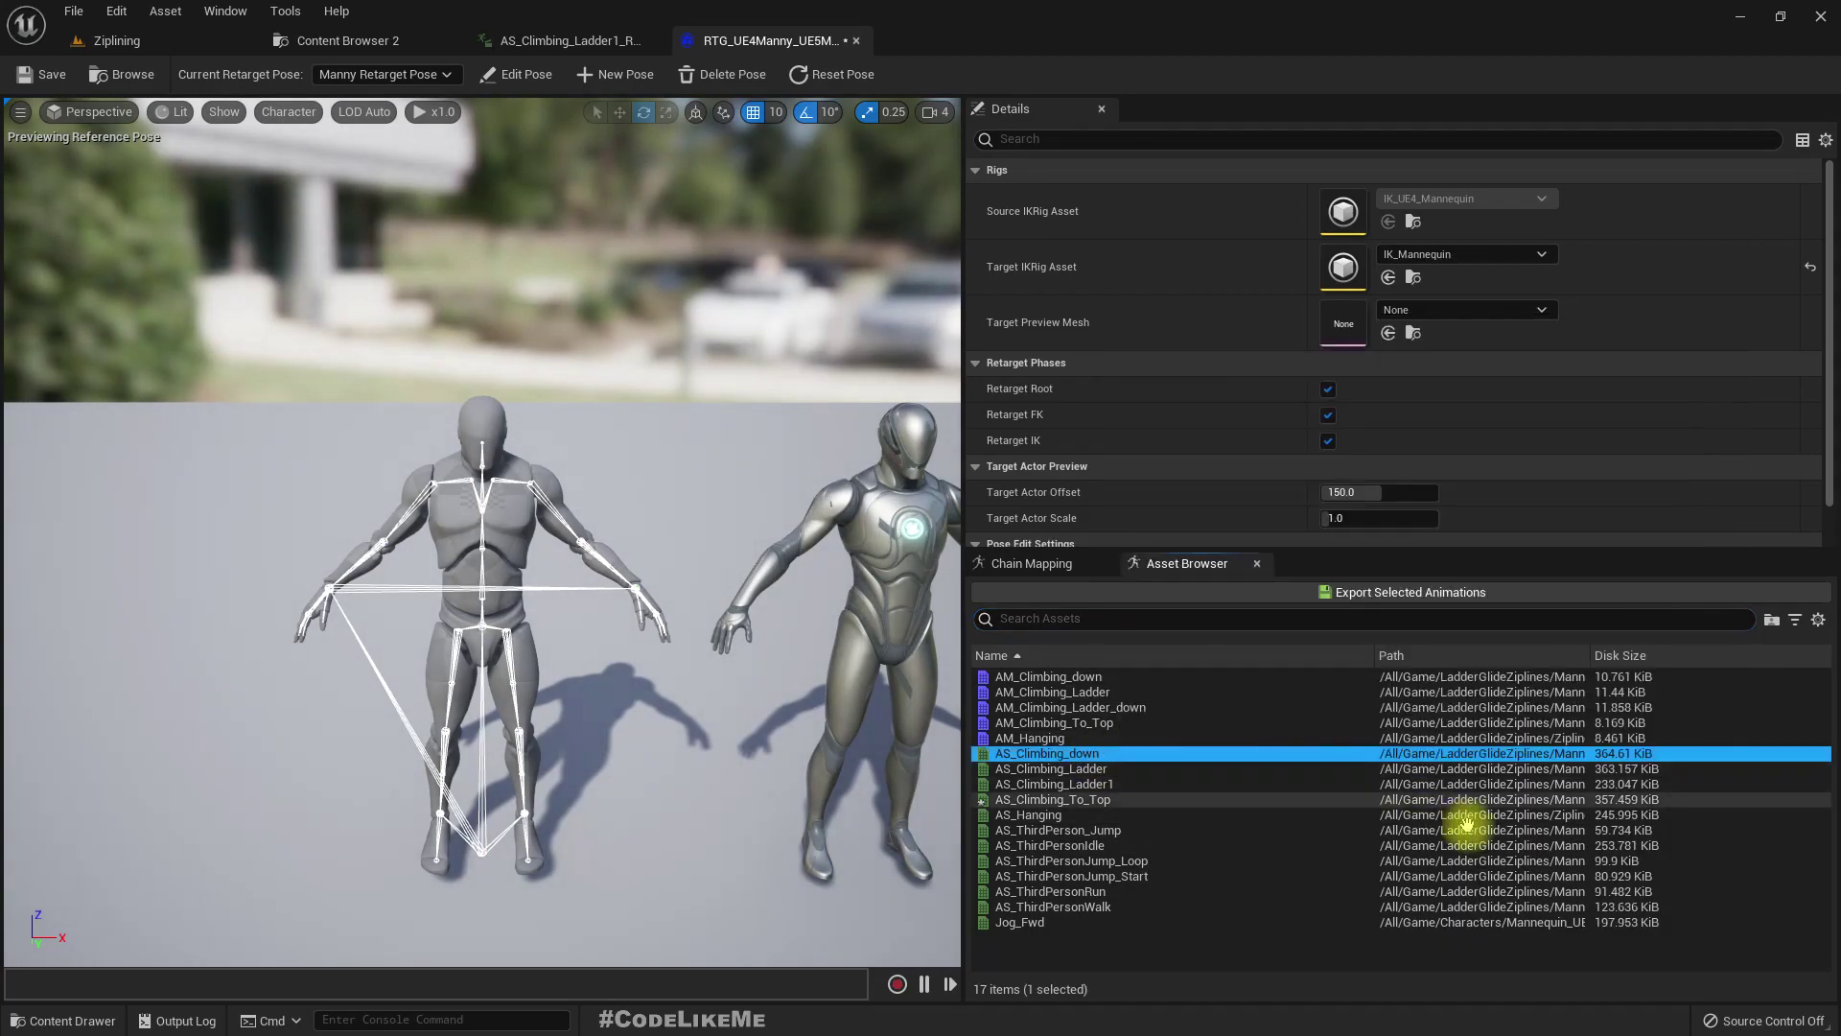
left_click(1111, 767, "ctrl")
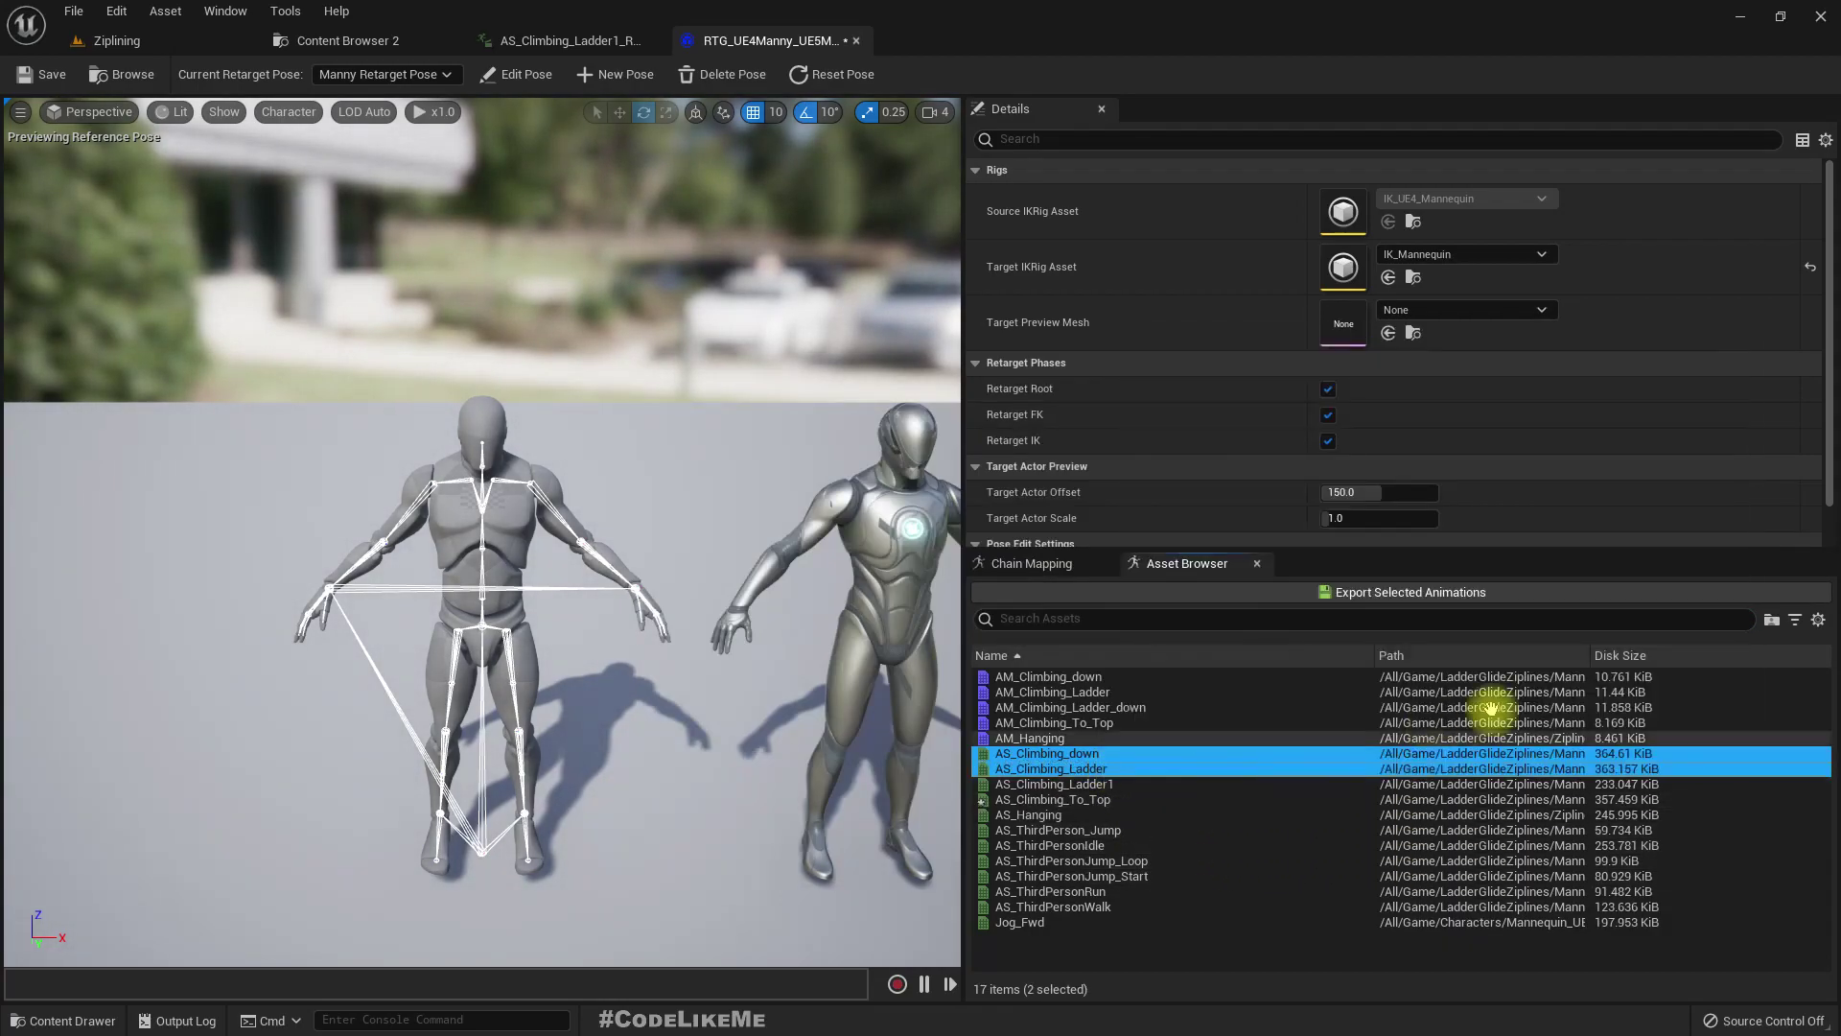
left_click(1383, 595)
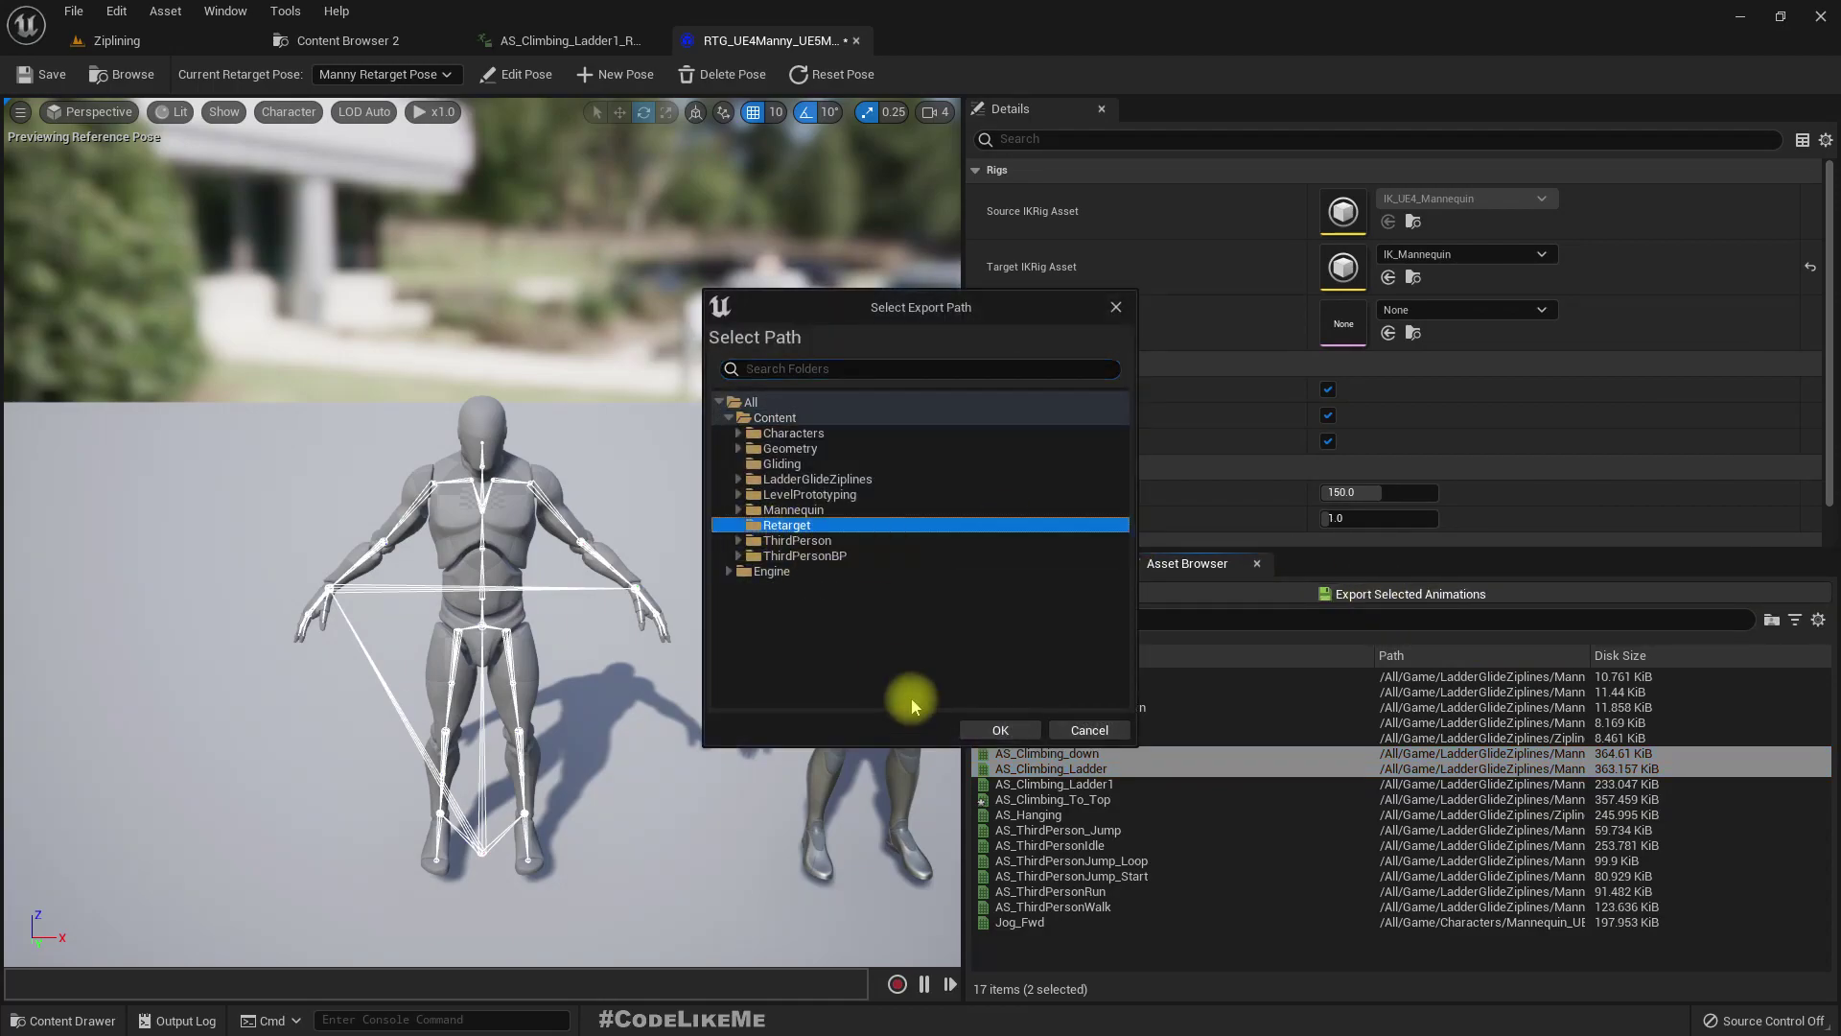
left_click(1003, 737)
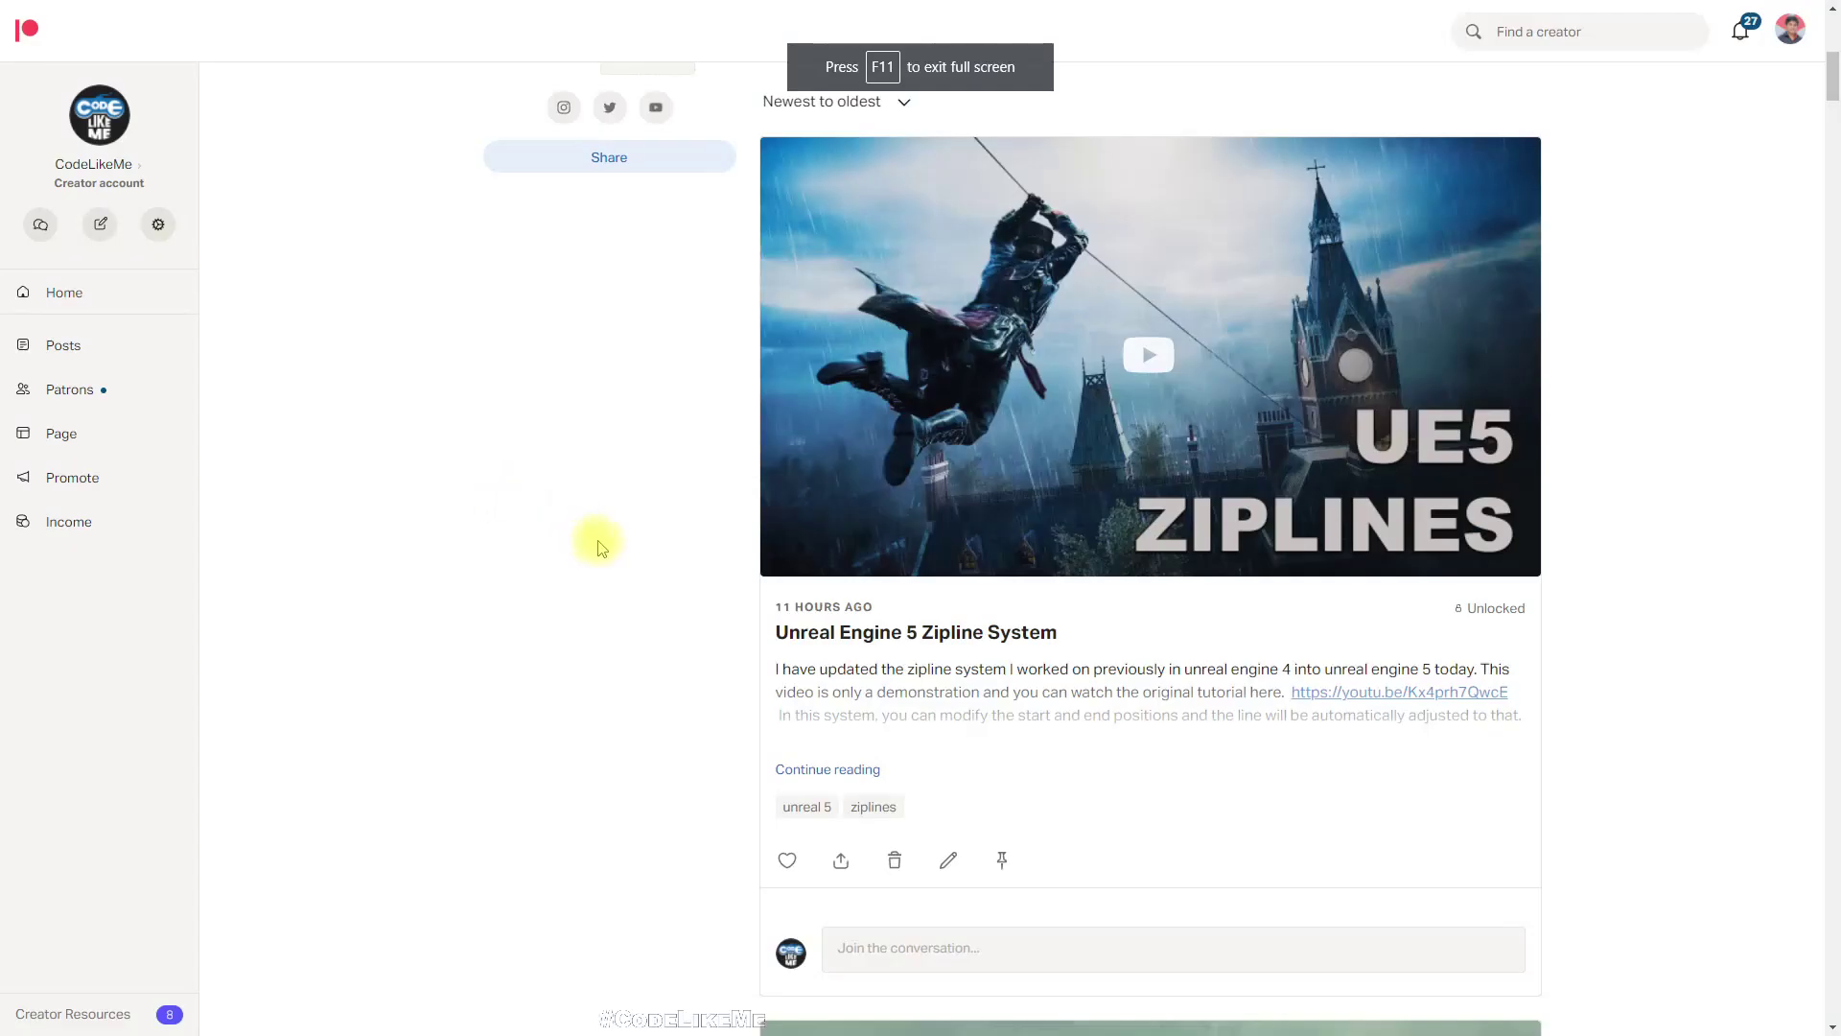
scroll(601, 550, "down", 5)
scroll(608, 548, "down", 3)
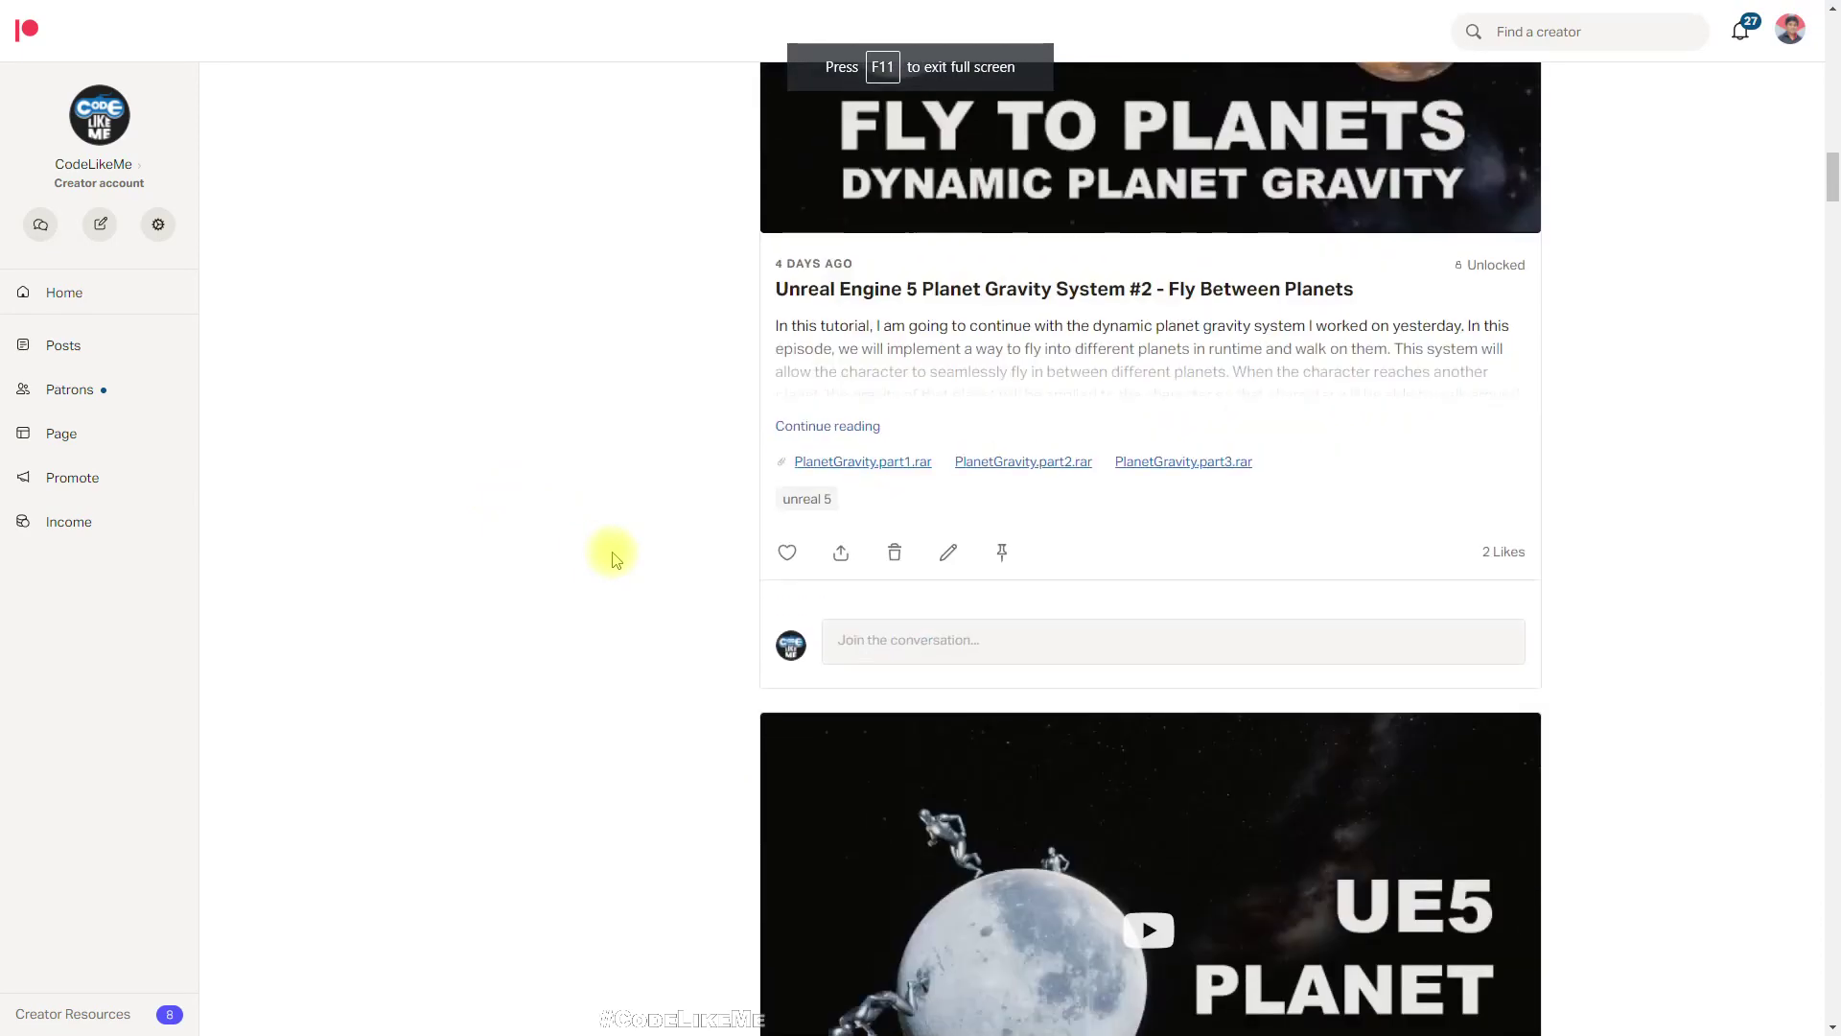
scroll(612, 554, "down", 3)
scroll(612, 558, "down", 5)
scroll(616, 559, "down", 3)
scroll(618, 558, "down", 6)
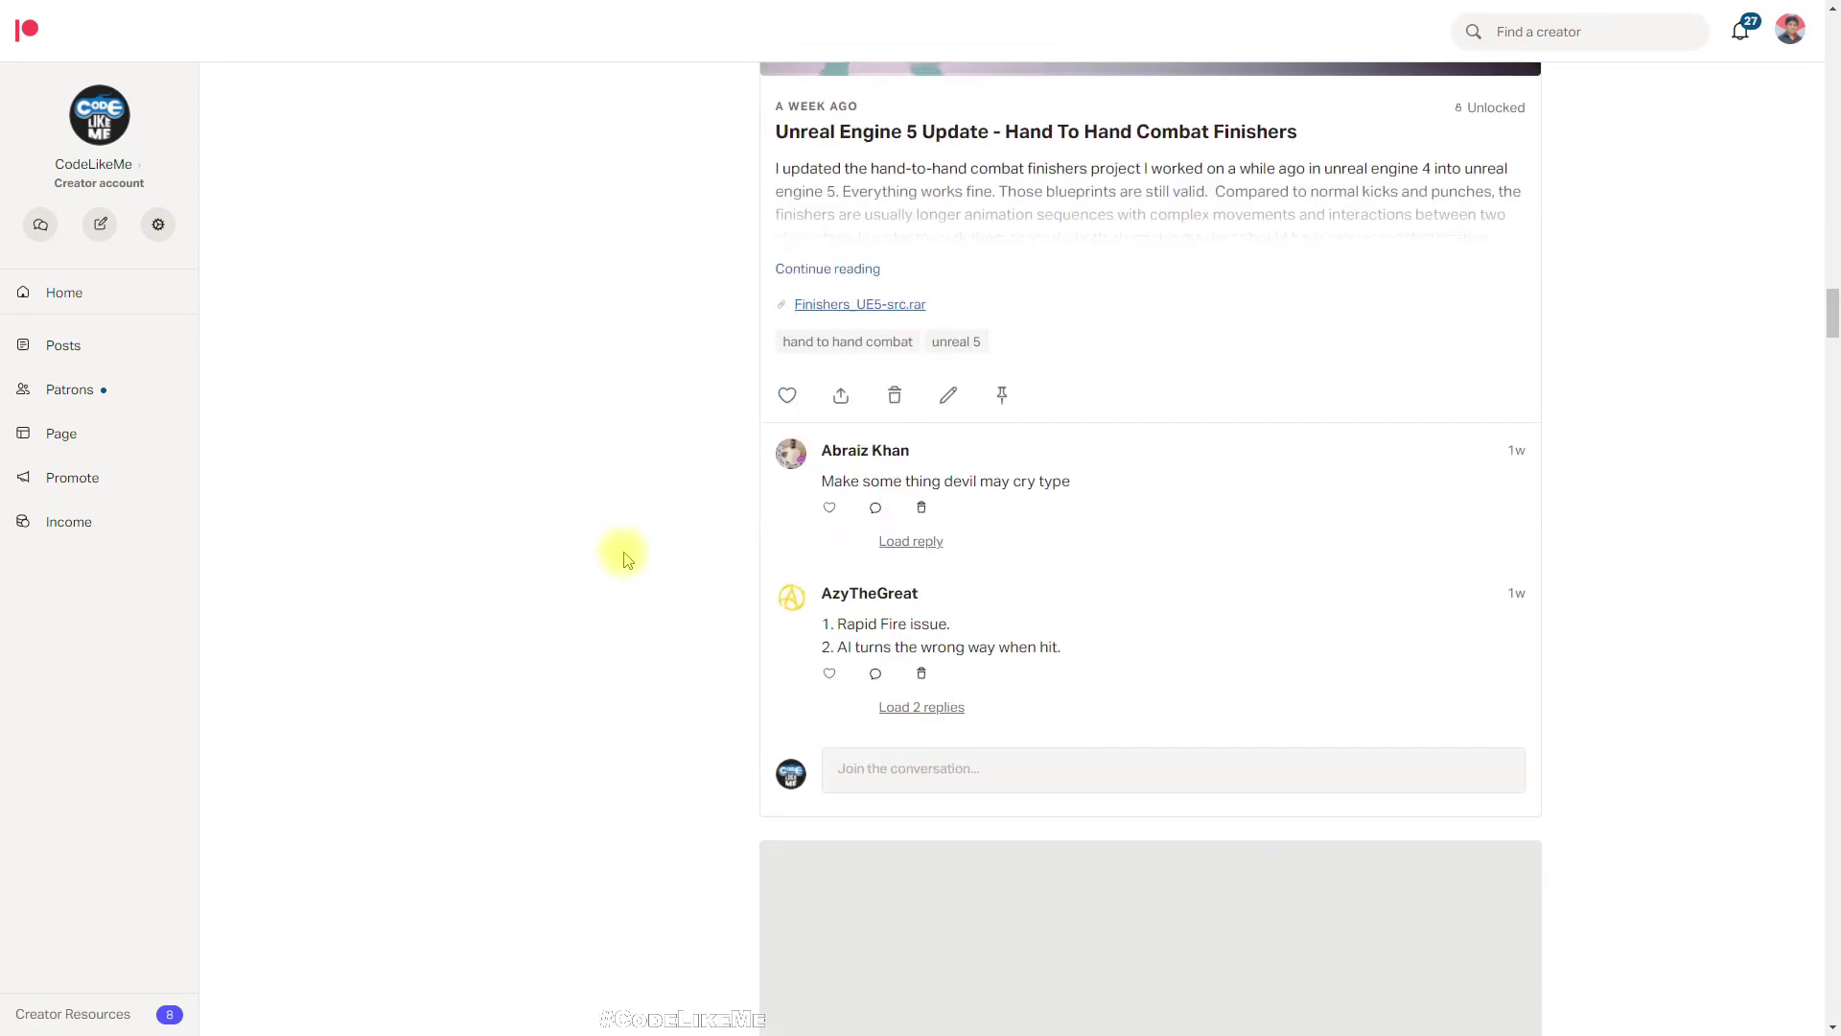
scroll(623, 558, "down", 3)
scroll(624, 554, "down", 5)
scroll(628, 556, "down", 5)
scroll(629, 556, "down", 4)
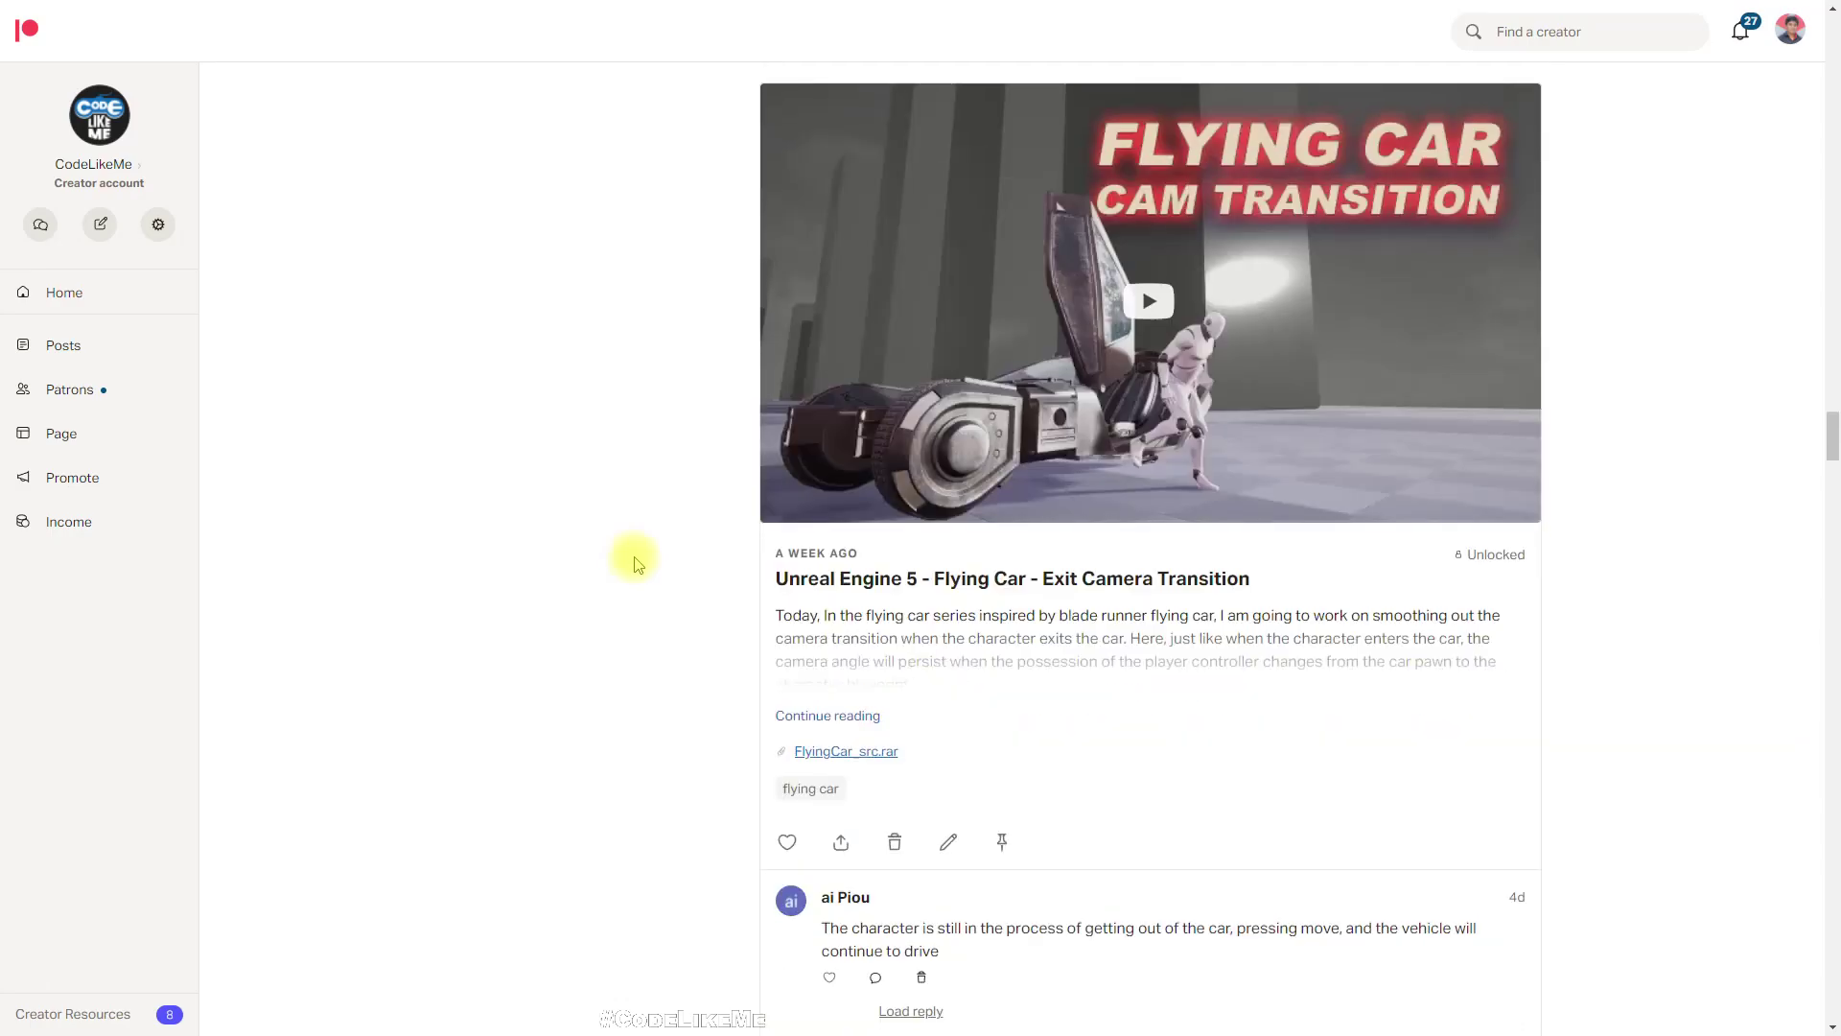
scroll(640, 564, "down", 5)
scroll(640, 565, "down", 4)
scroll(641, 566, "down", 5)
scroll(643, 568, "down", 5)
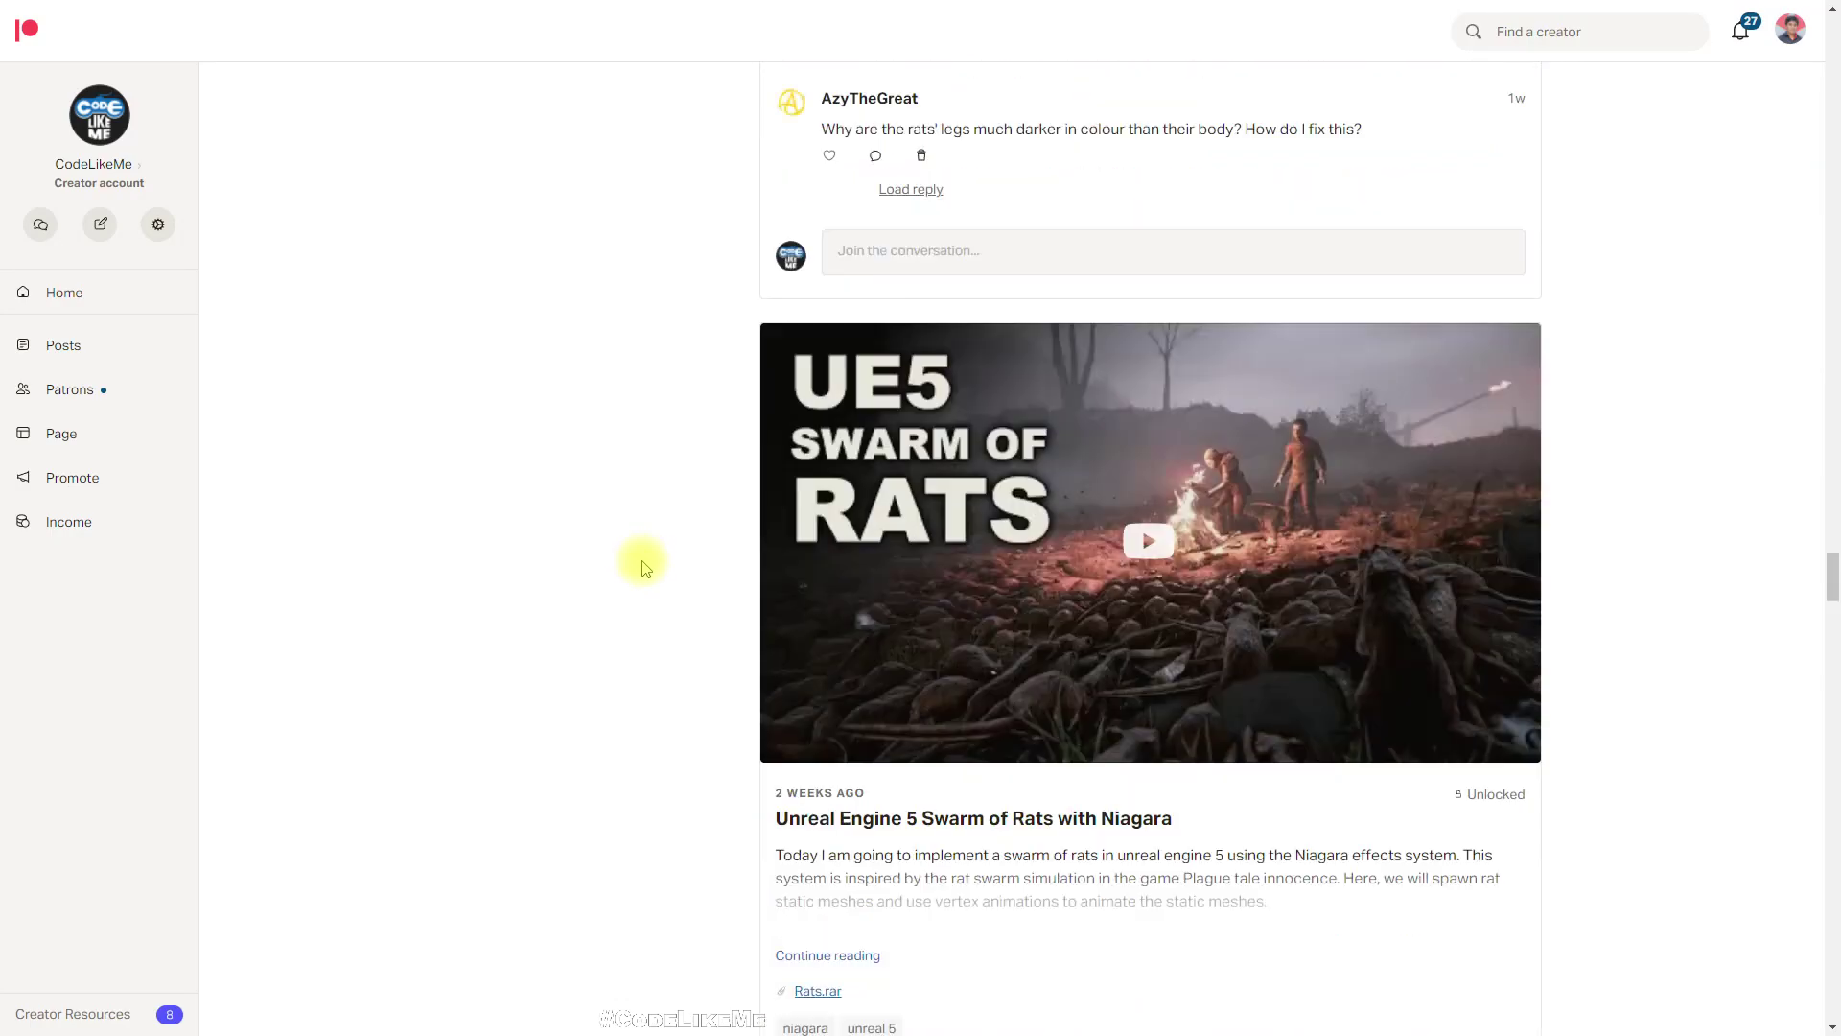
scroll(646, 570, "down", 4)
scroll(645, 570, "down", 5)
scroll(644, 570, "down", 5)
scroll(644, 570, "down", 4)
scroll(645, 570, "down", 4)
scroll(646, 571, "down", 5)
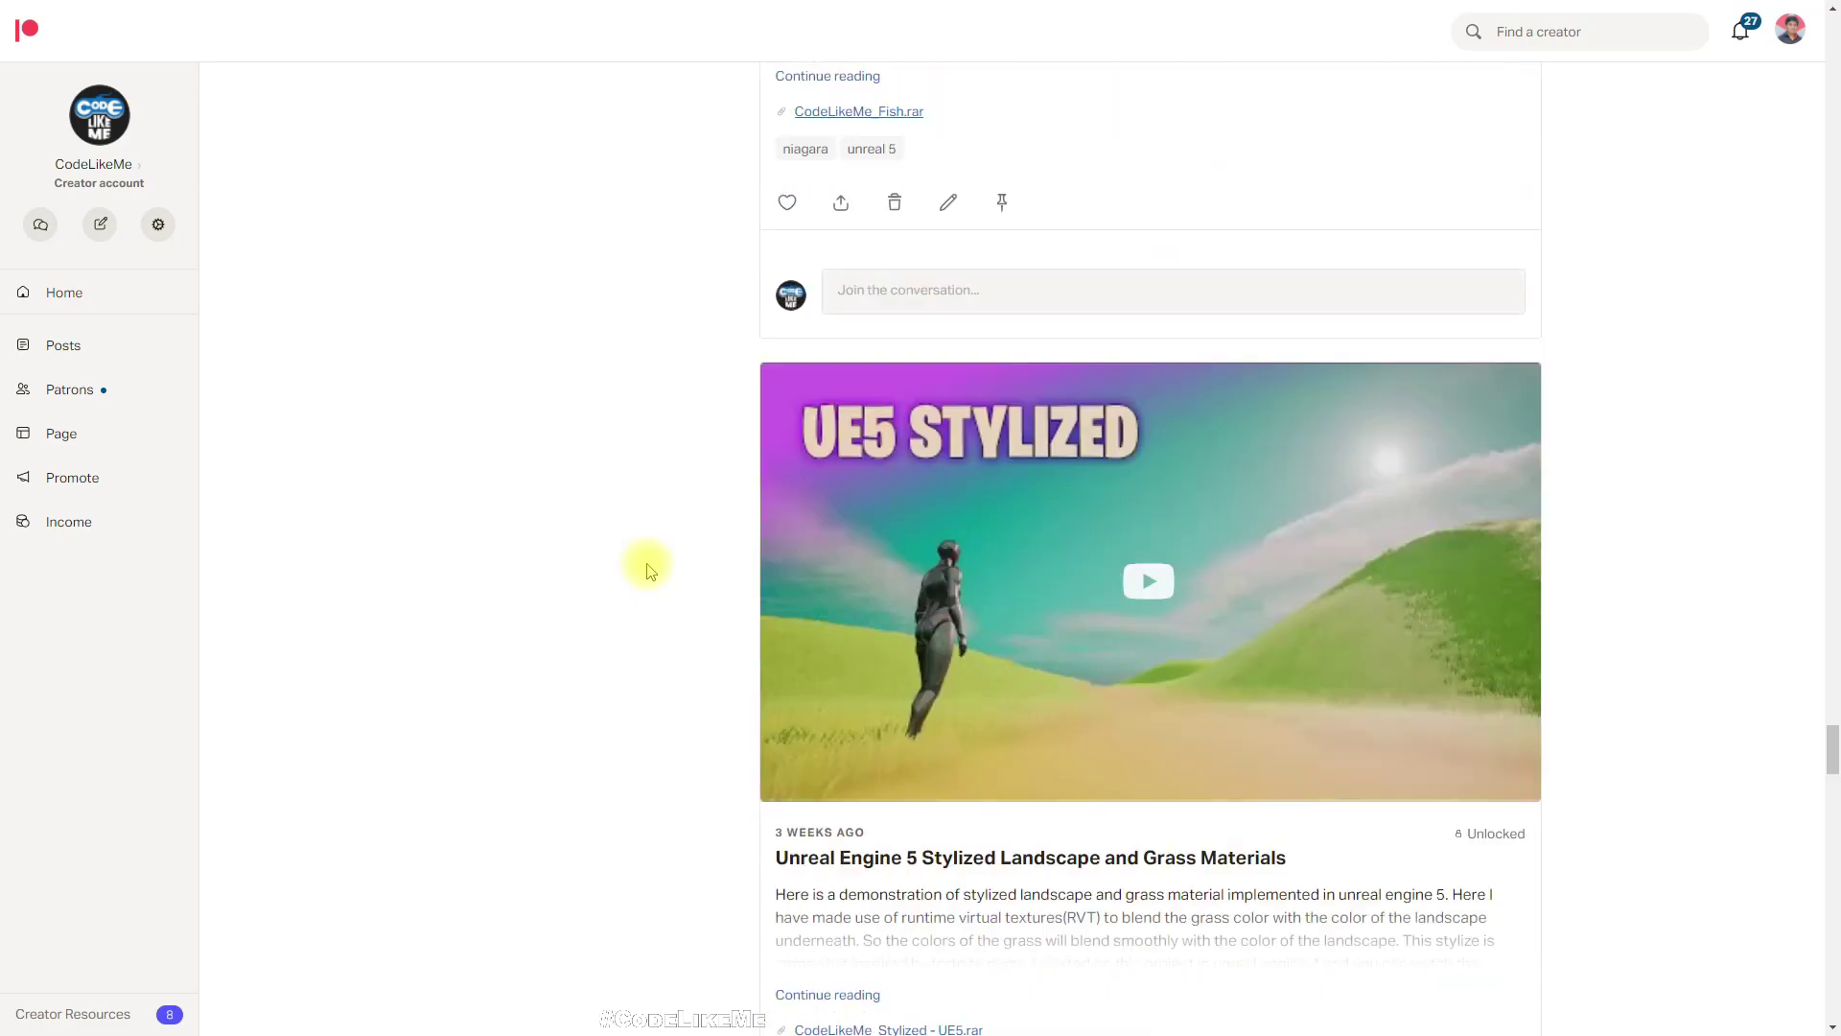
scroll(647, 569, "down", 5)
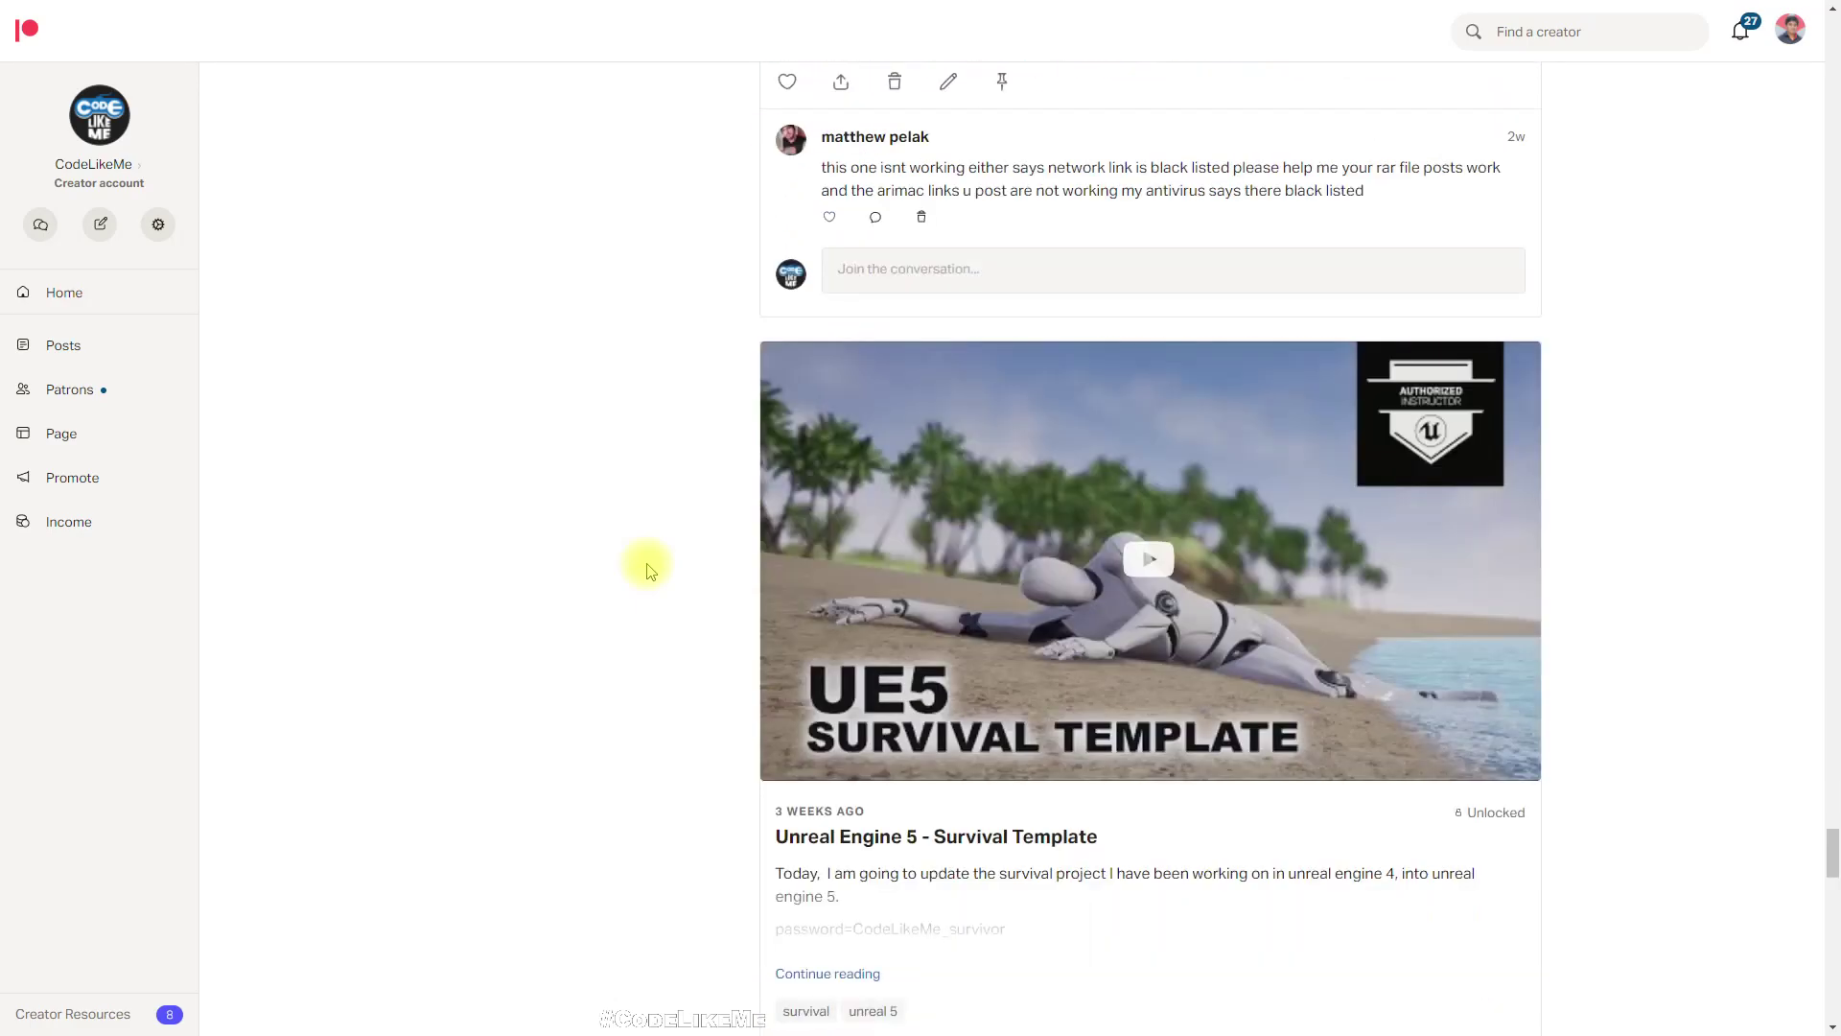